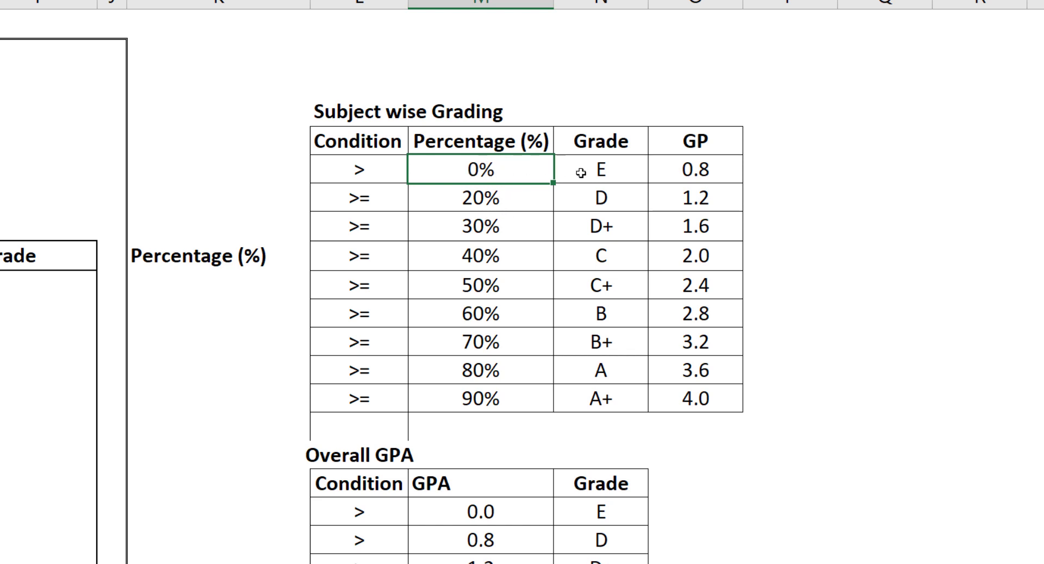
# Step: Examine the Subject wise Grading table's percentage conditions, grades and grade points, from the lowest row up to the highest
pyautogui.click(612, 174)
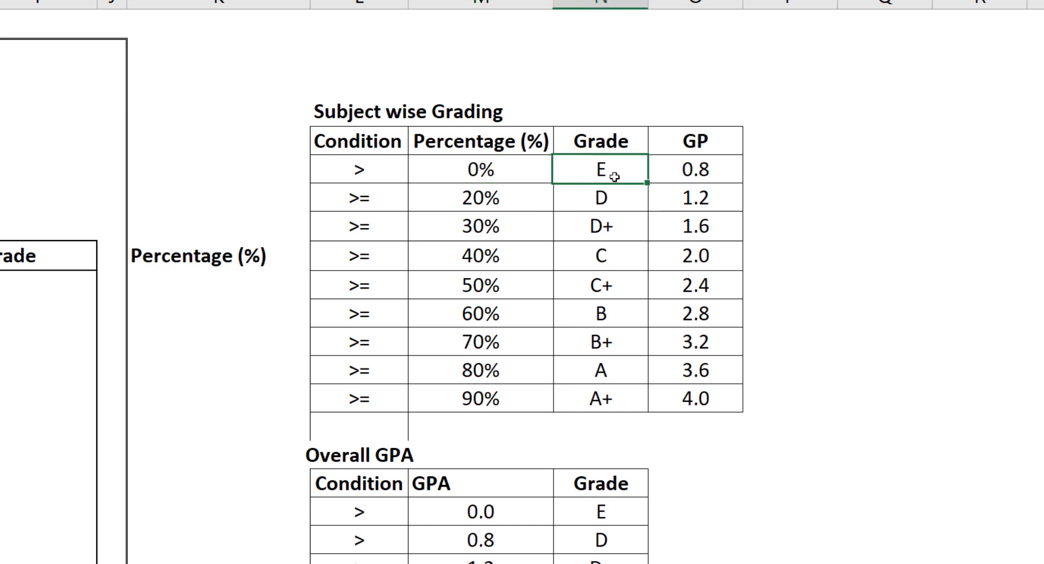
pyautogui.click(704, 175)
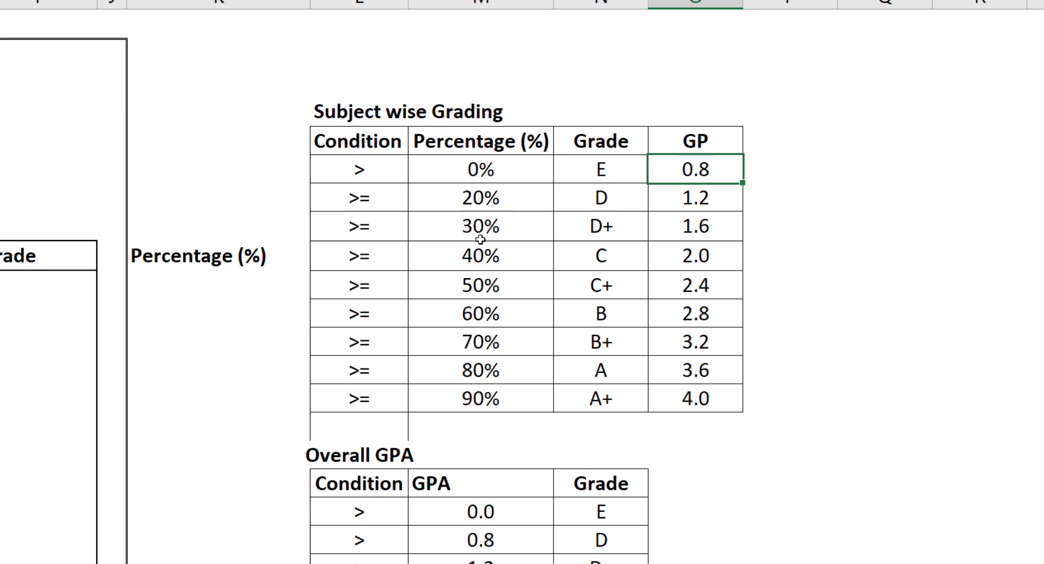
pyautogui.click(597, 201)
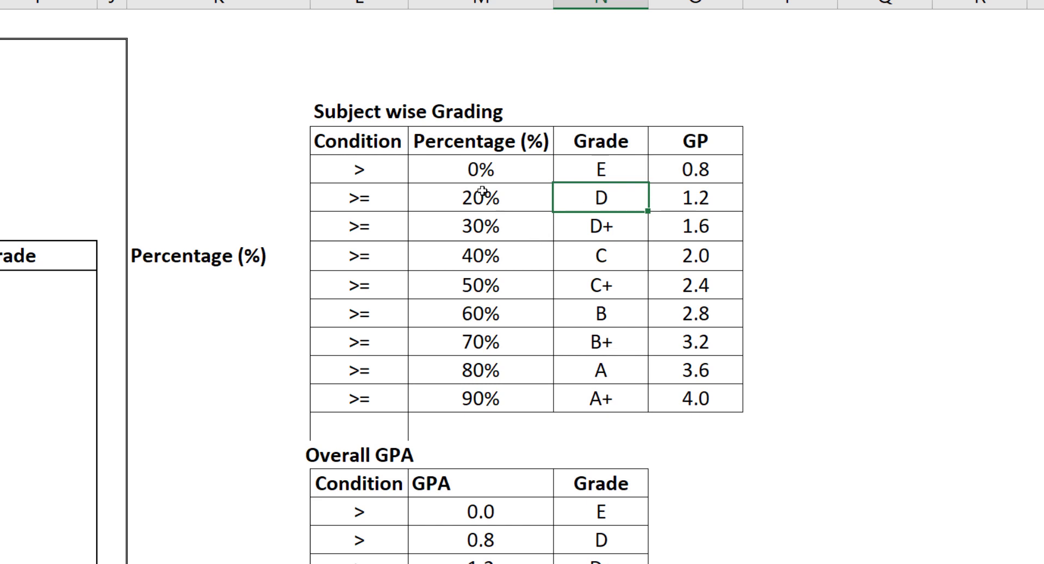
pyautogui.click(466, 405)
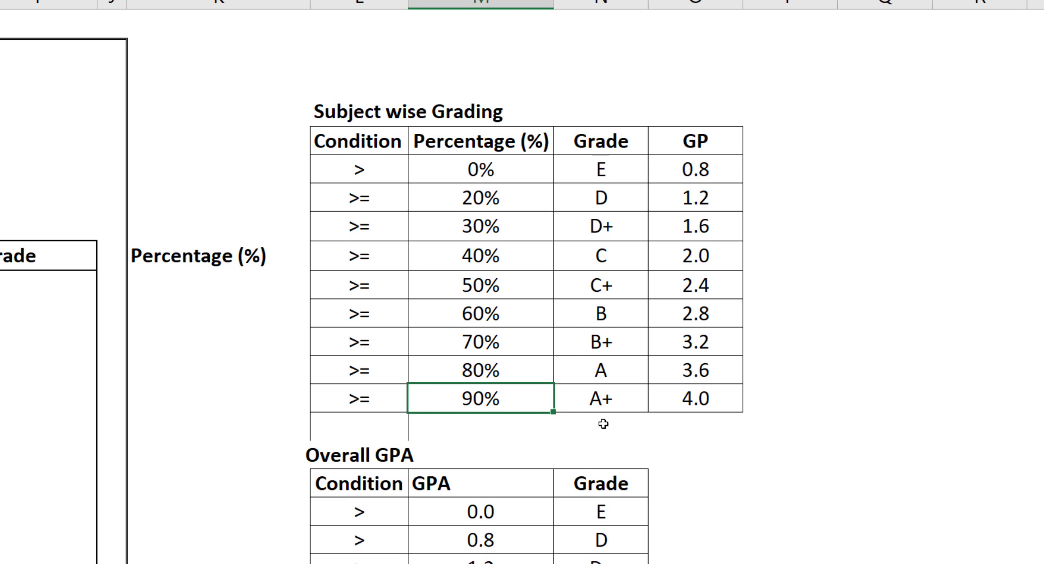
pyautogui.click(598, 404)
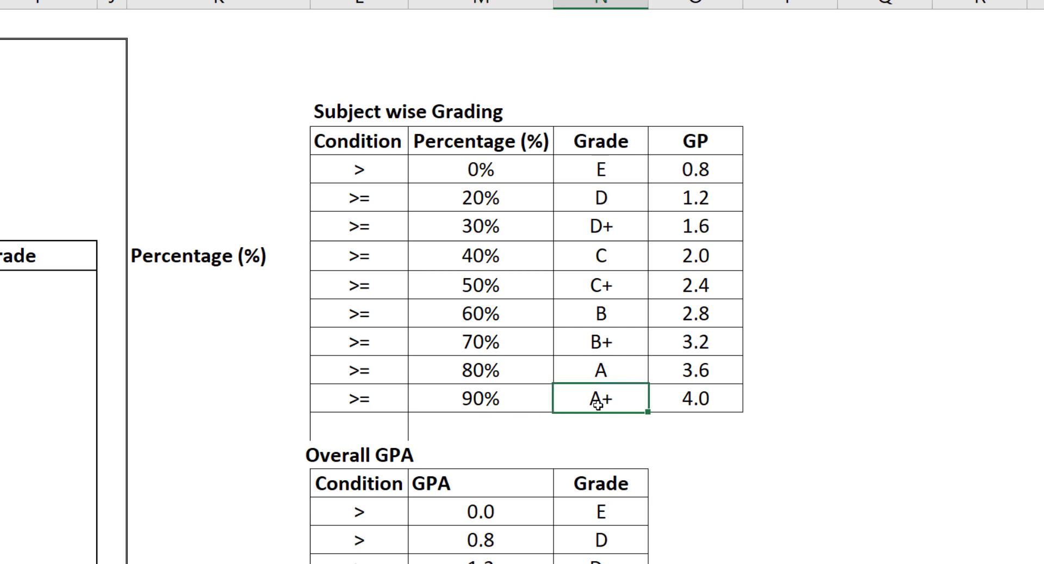
pyautogui.click(706, 403)
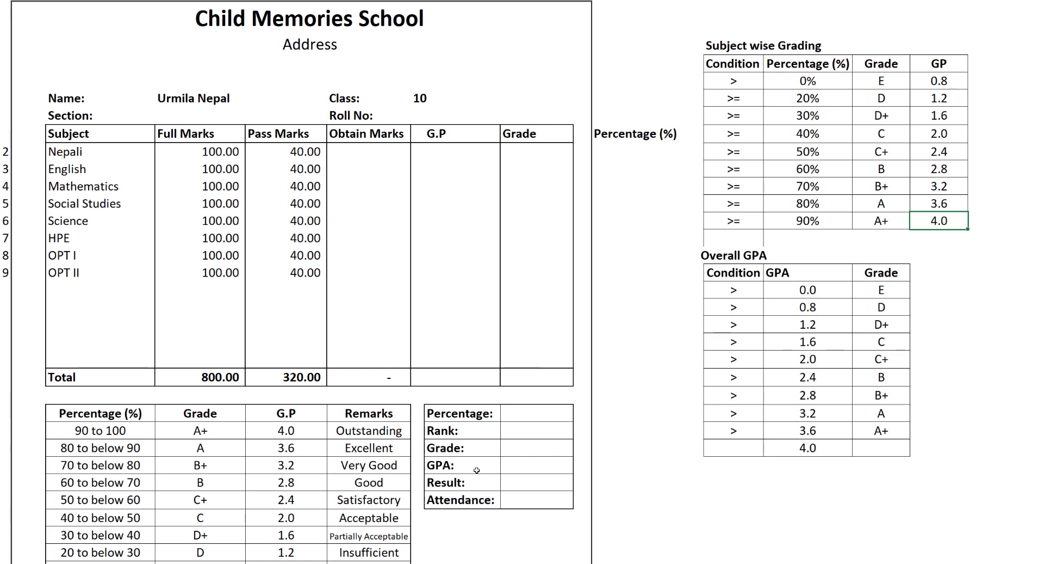
# Step: Review the GPA and Grade result fields in the report card's summary box
pyautogui.click(529, 469)
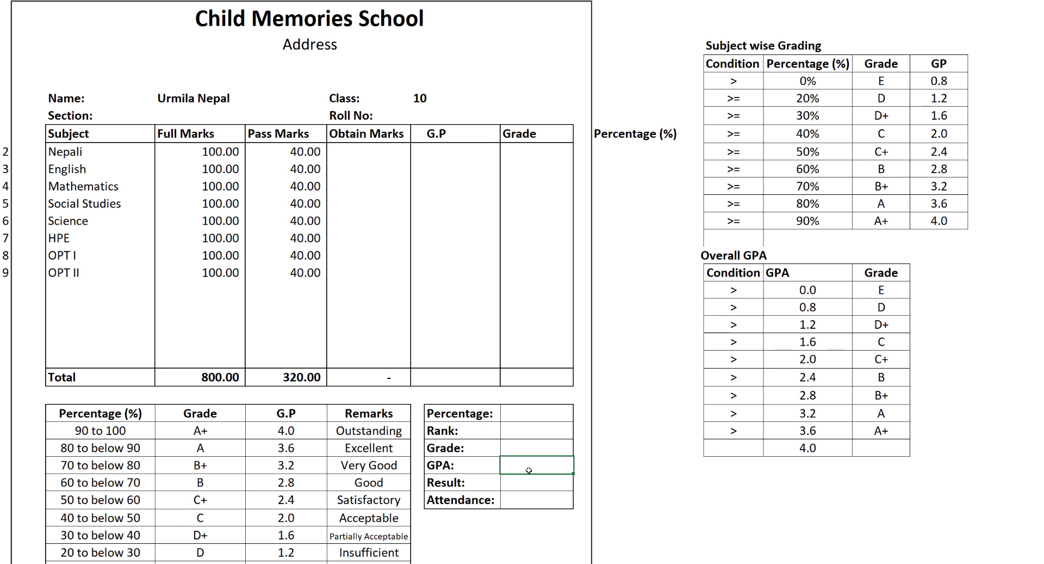
pyautogui.click(524, 448)
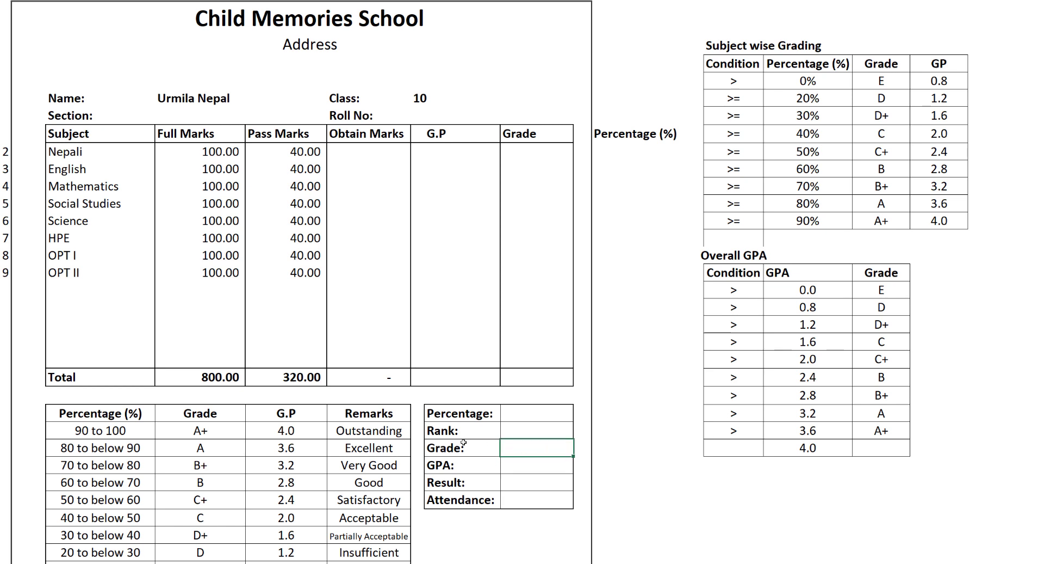
pyautogui.click(486, 446)
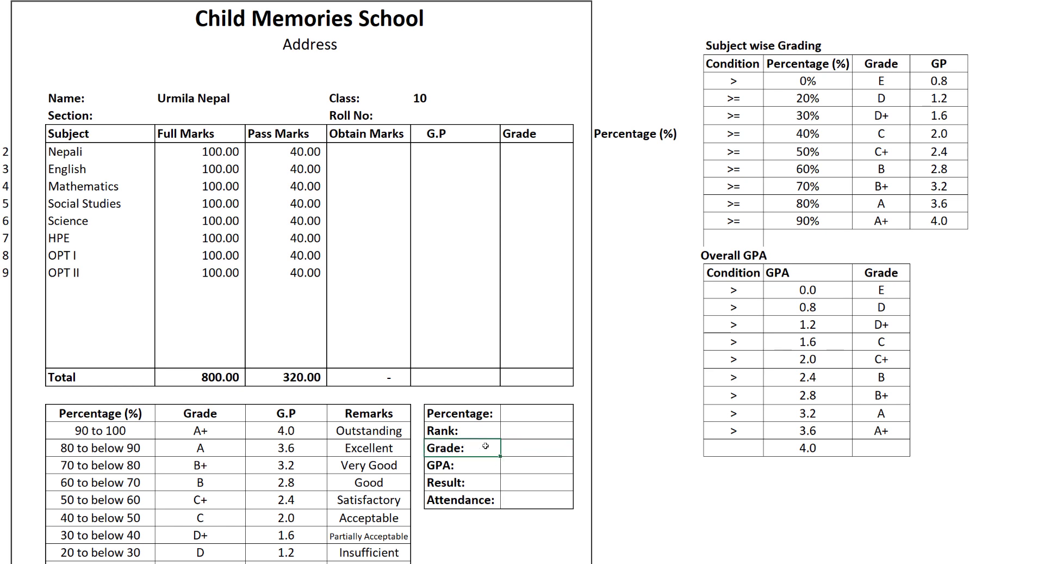
pyautogui.click(536, 451)
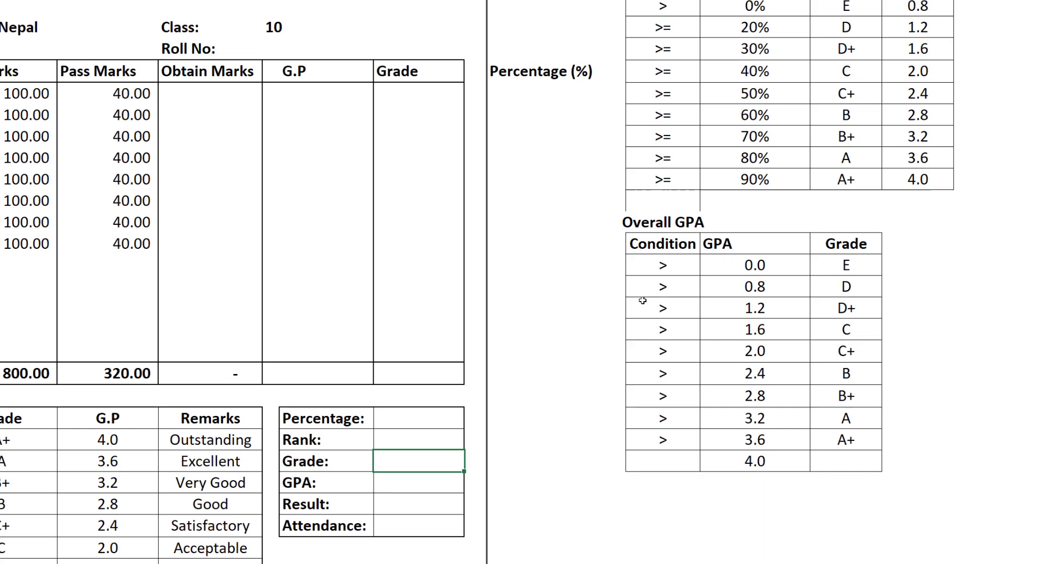
# Step: Examine the Overall GPA table, comparing each GPA threshold and its condition with the matching grade
pyautogui.click(753, 296)
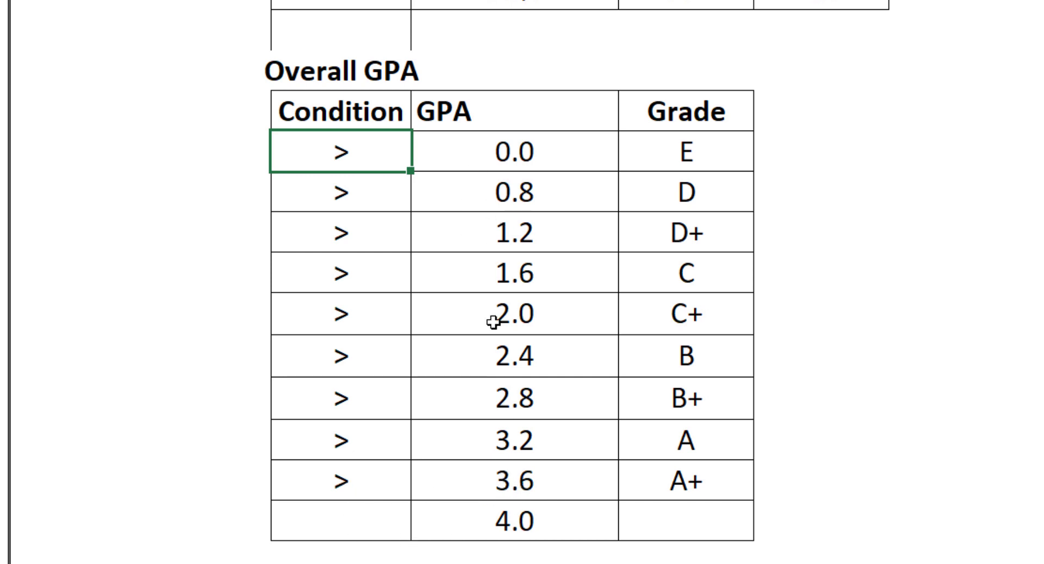
pyautogui.click(535, 492)
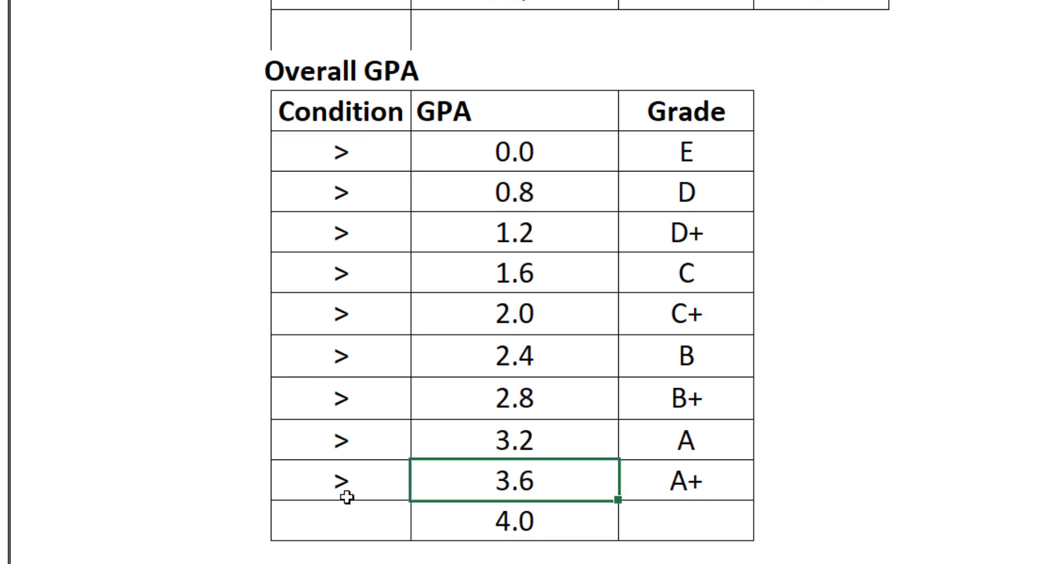
pyautogui.moveTo(348, 497); pyautogui.dragTo(488, 472)
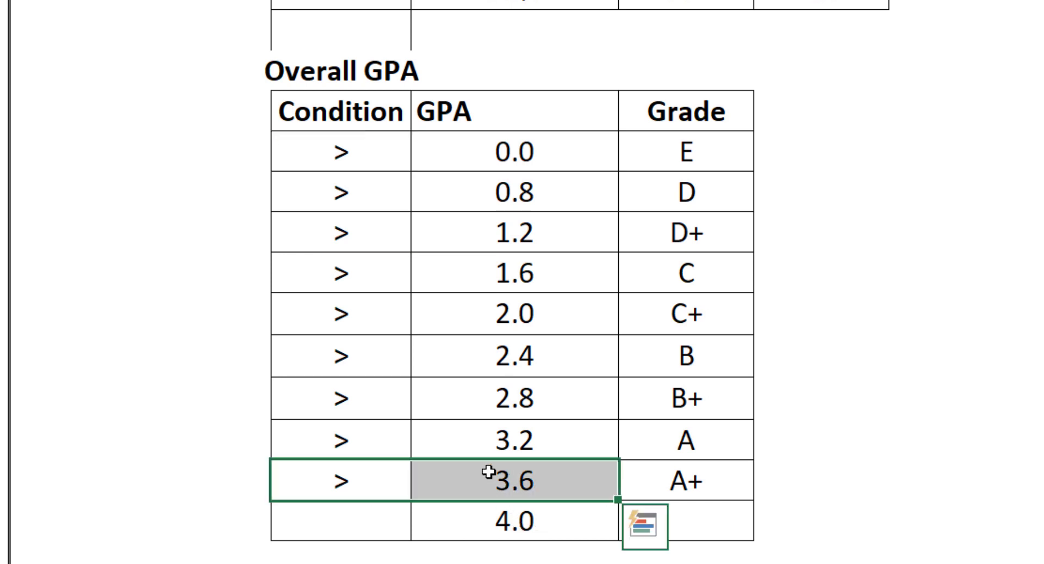
pyautogui.click(512, 491)
pyautogui.click(694, 479)
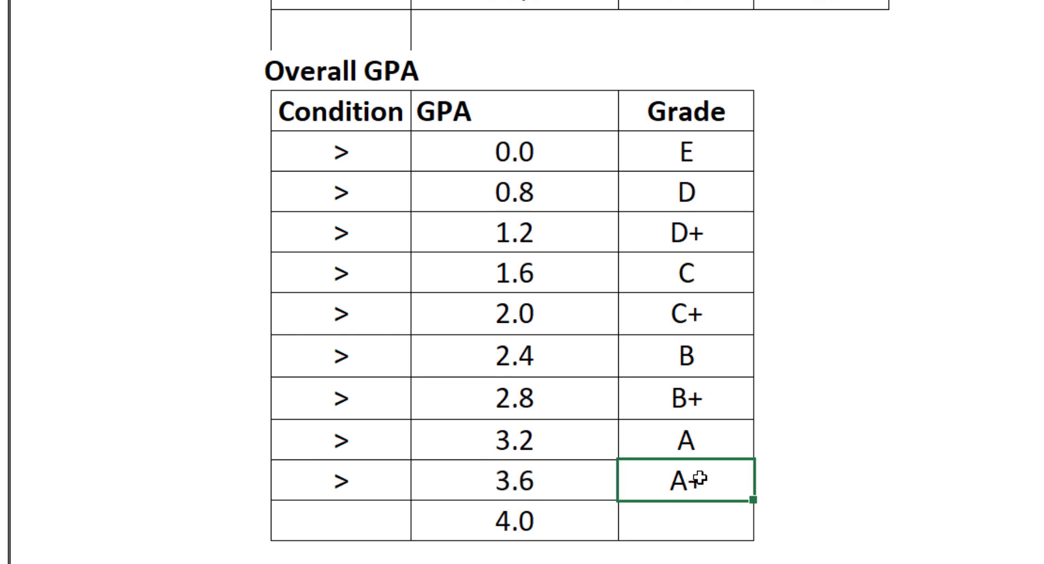
pyautogui.click(536, 446)
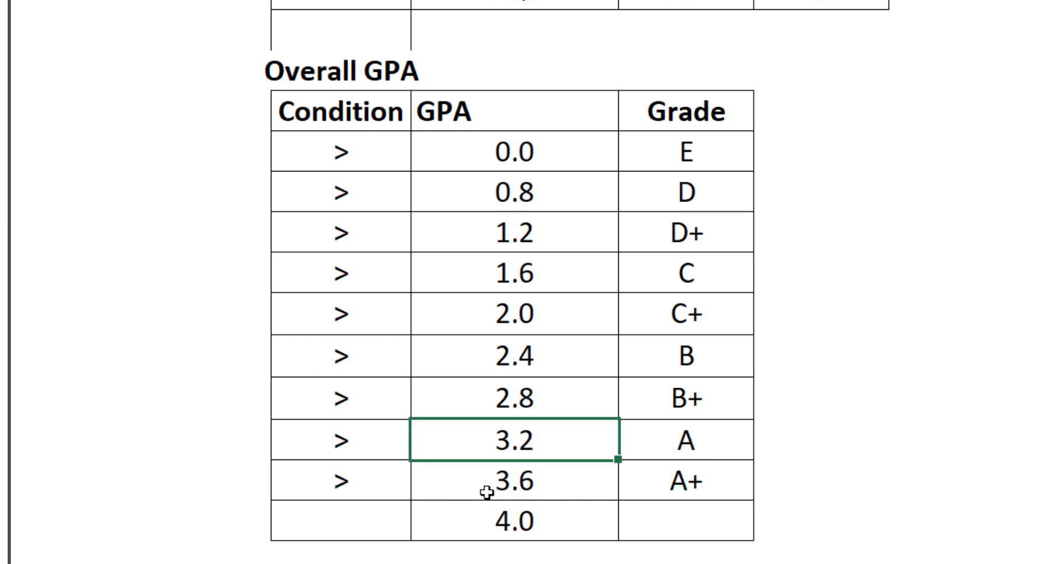
pyautogui.click(667, 447)
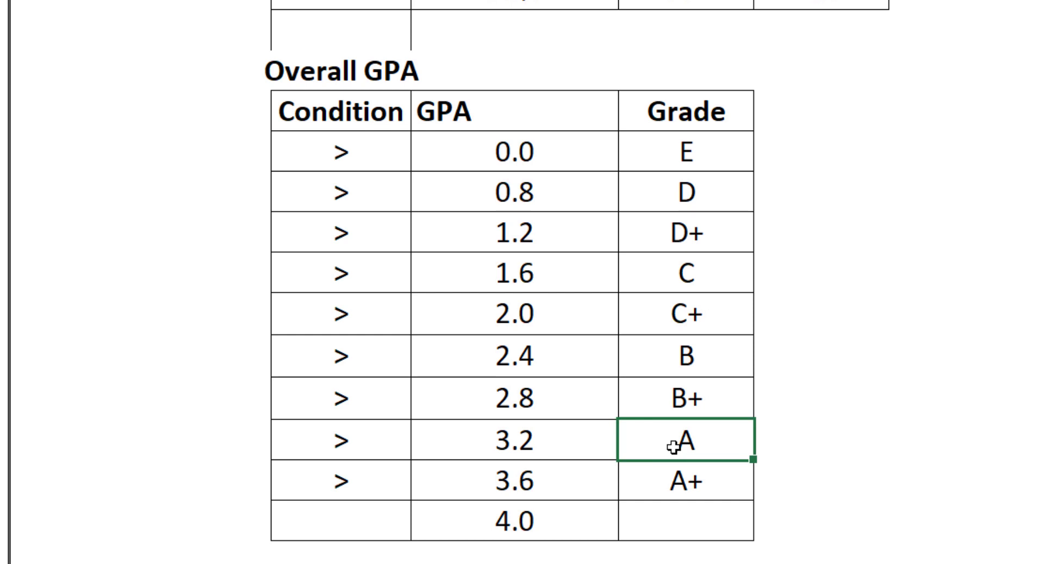
pyautogui.click(520, 403)
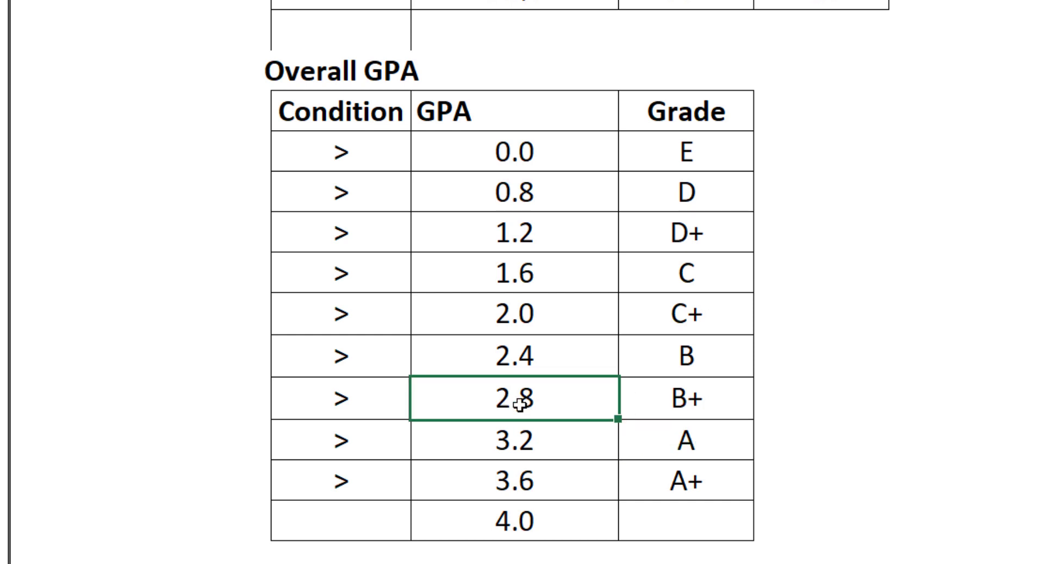
pyautogui.click(500, 447)
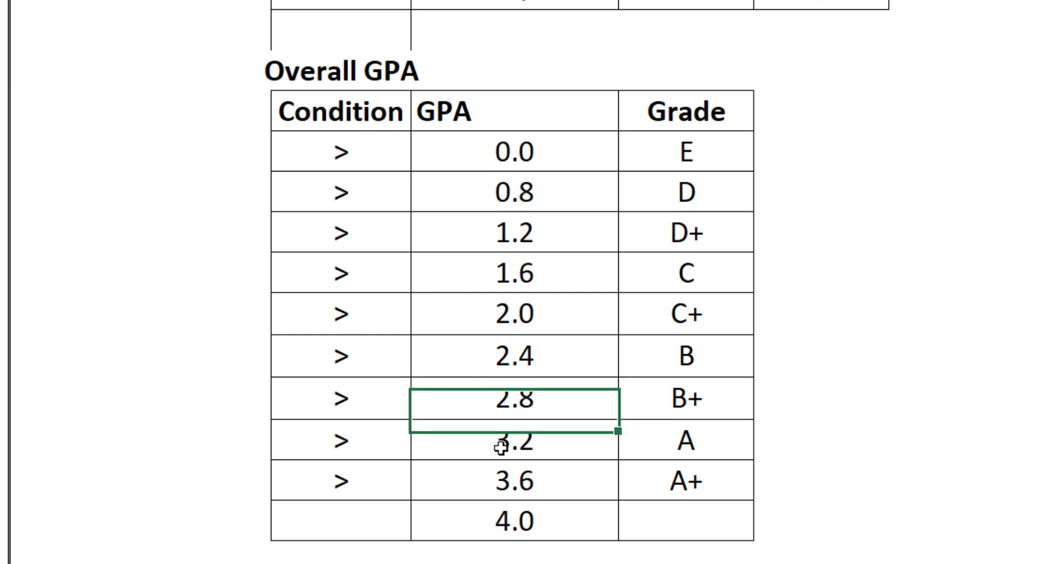
pyautogui.click(698, 400)
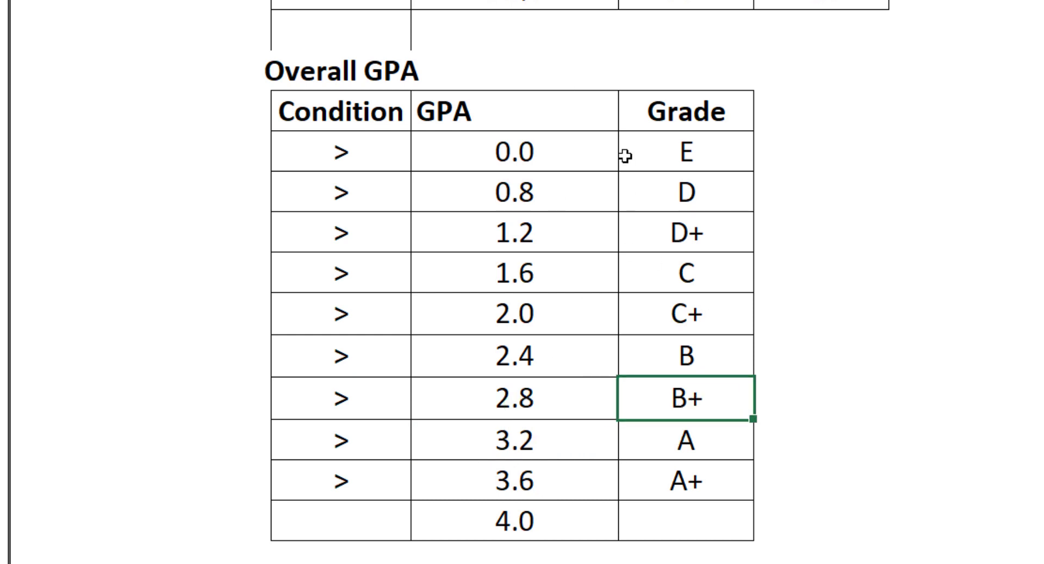
pyautogui.click(705, 155)
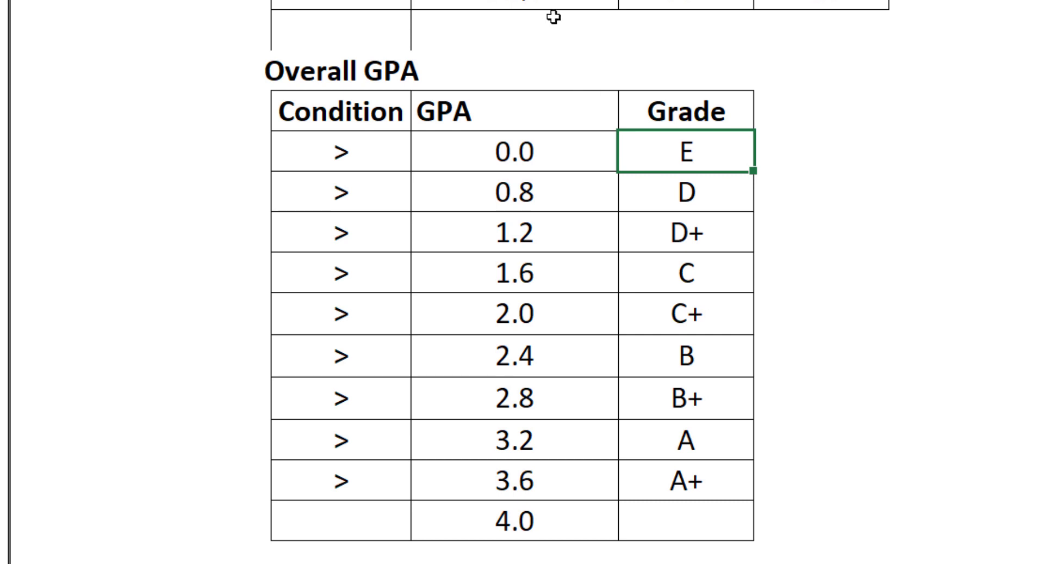
# Step: Review the report card's Nepali subject row up to its Grade cell, and the overall GPA and Grade fields
pyautogui.moveTo(104, 173); pyautogui.dragTo(536, 178)
pyautogui.click(581, 172)
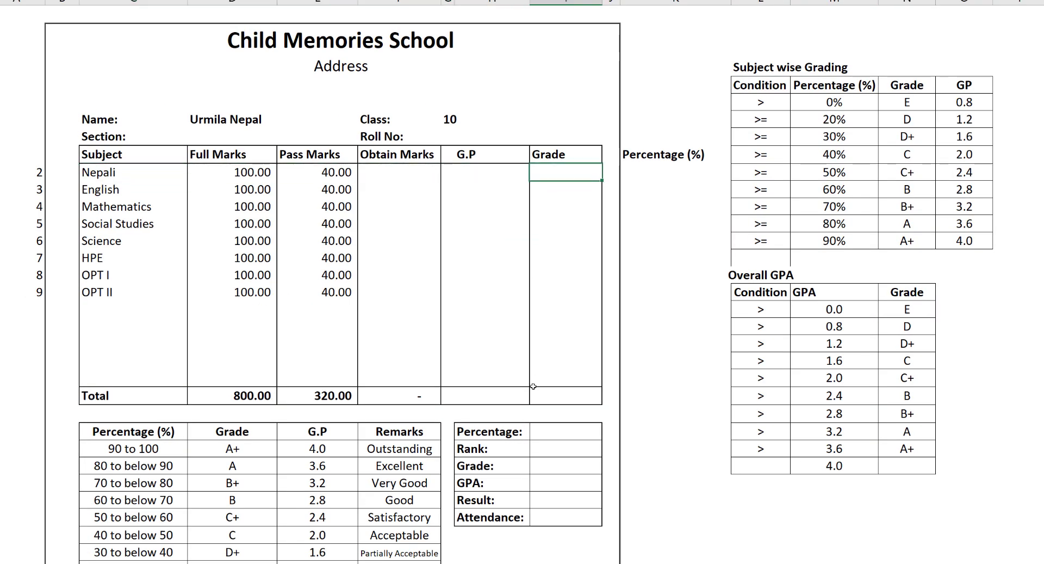
pyautogui.click(564, 481)
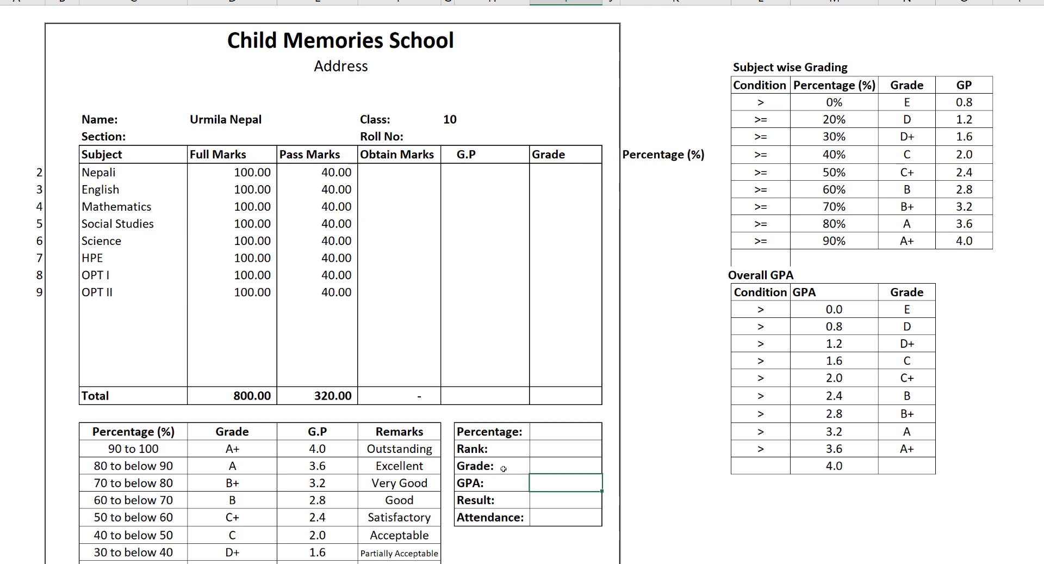
pyautogui.click(564, 469)
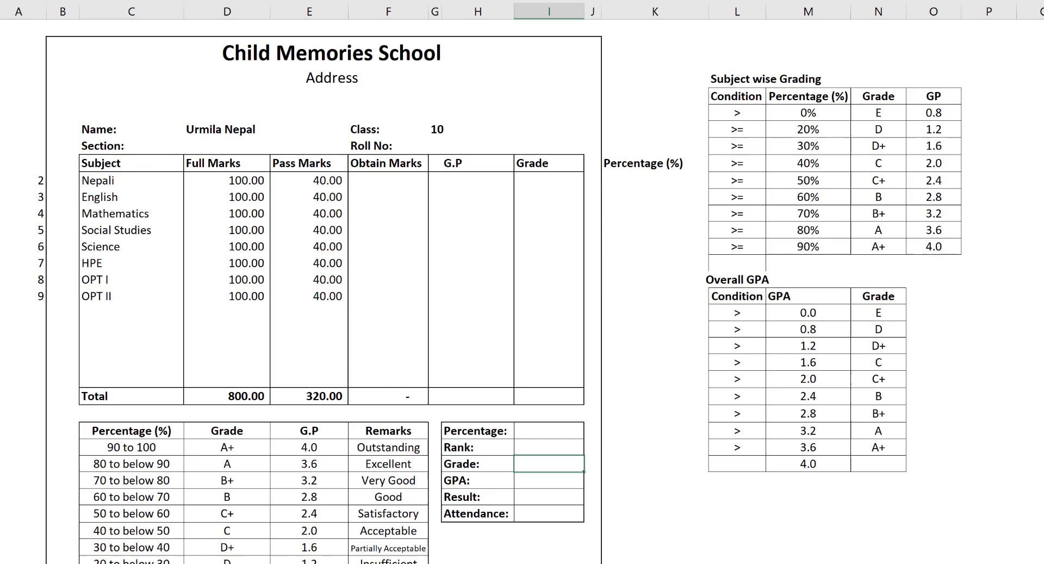
# Step: Go to the Students Marks sheet and review the student names, subject headings and subject marks
pyautogui.click(134, 551)
pyautogui.click(98, 233)
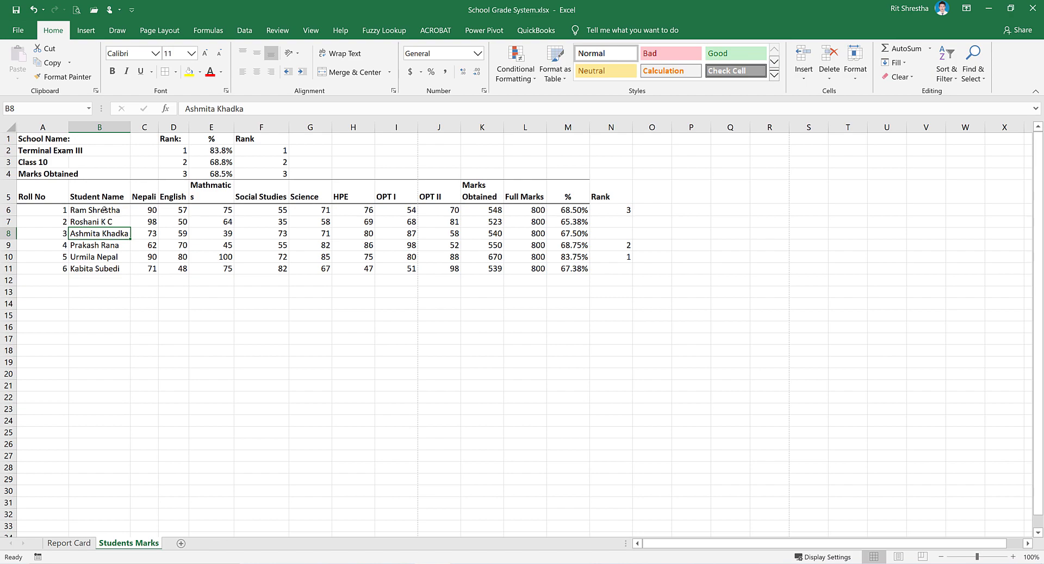
pyautogui.moveTo(103, 208); pyautogui.dragTo(95, 265)
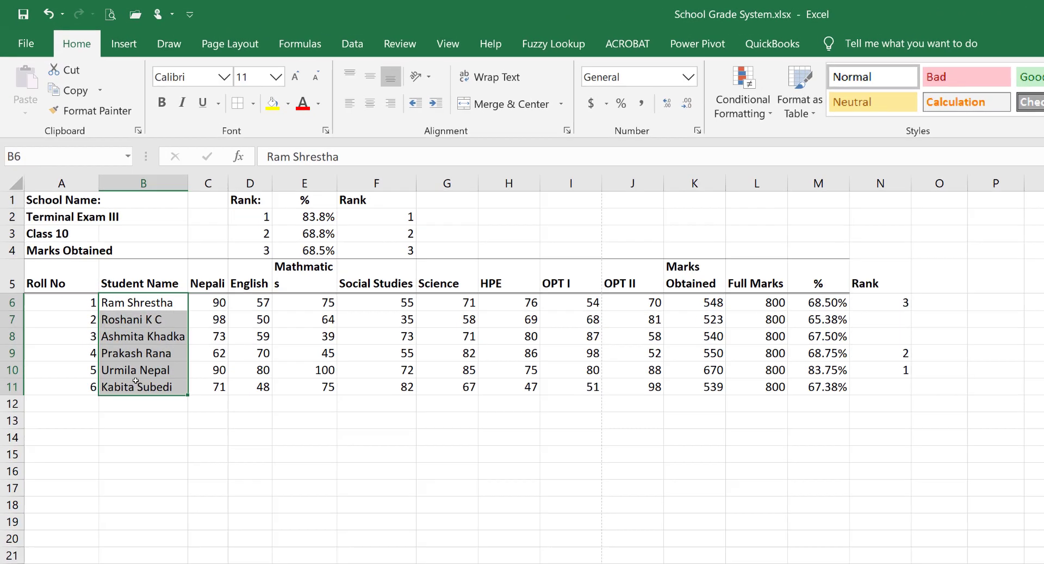
pyautogui.moveTo(209, 280); pyautogui.dragTo(720, 283)
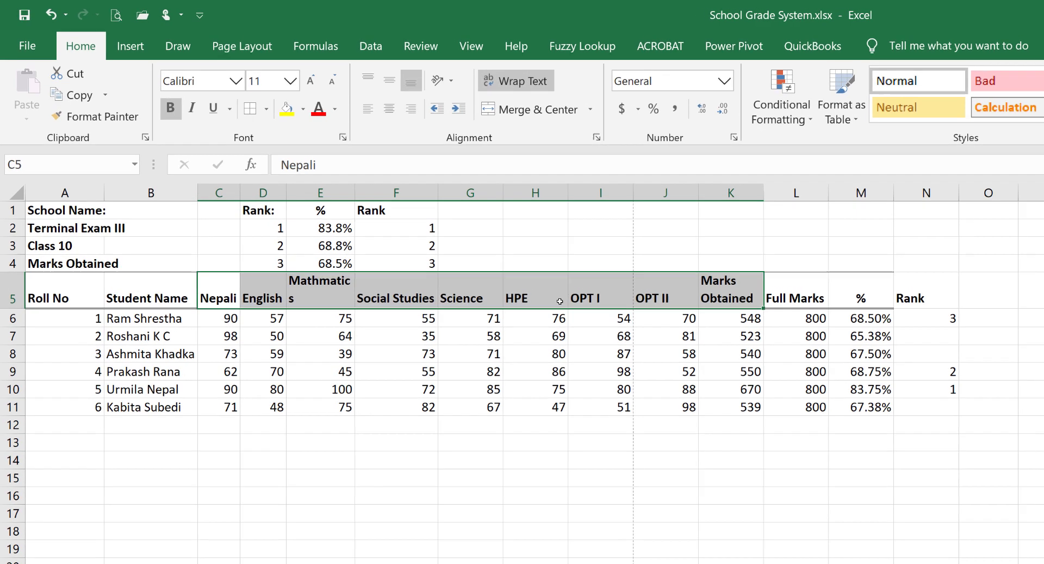
pyautogui.moveTo(216, 322); pyautogui.dragTo(745, 407)
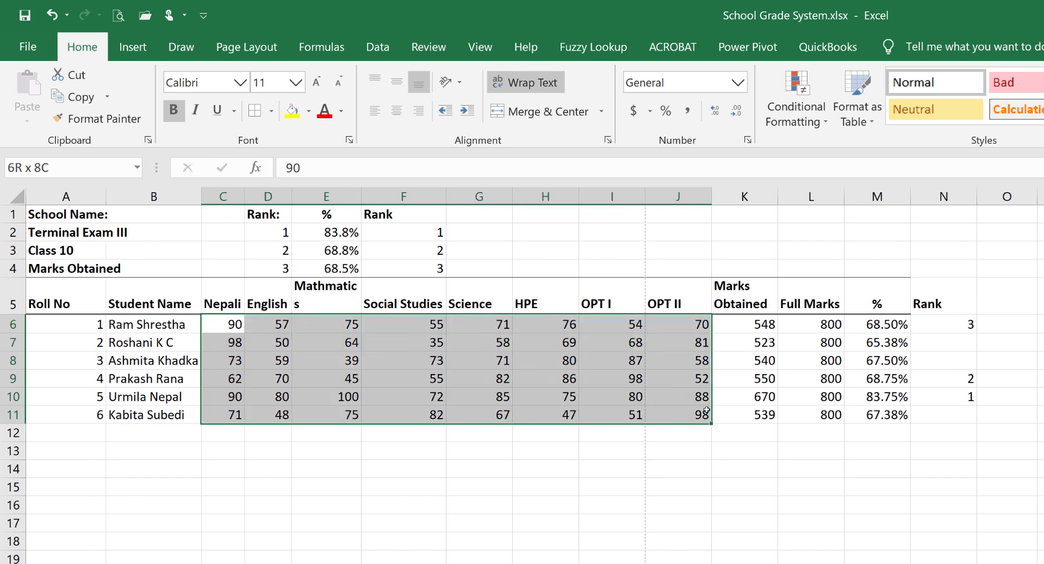
# Step: Inspect the full marks, percentage formula and marks-obtained formula in the first student's row
pyautogui.click(805, 324)
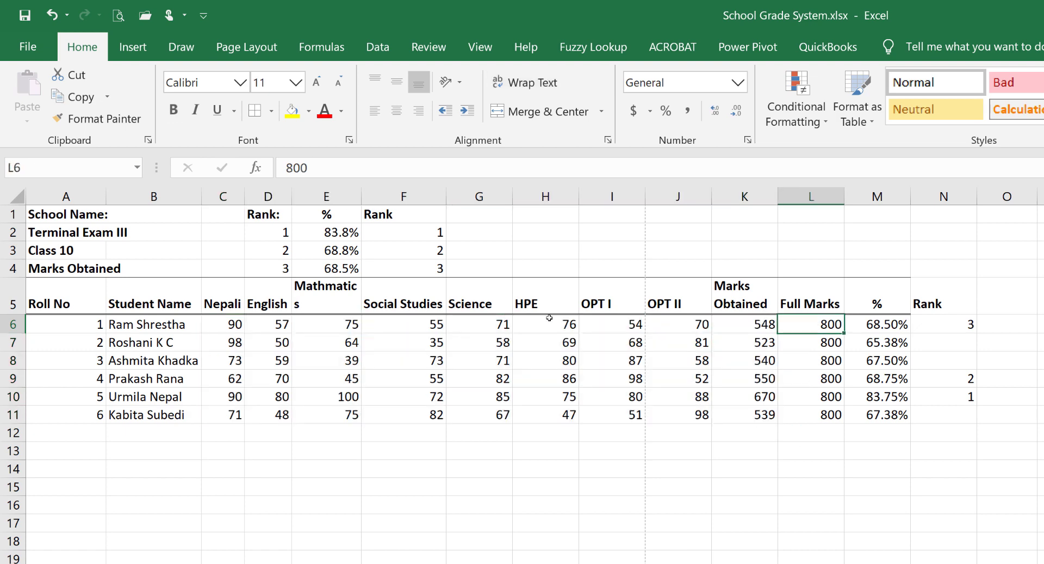
pyautogui.click(882, 327)
pyautogui.doubleClick(882, 327)
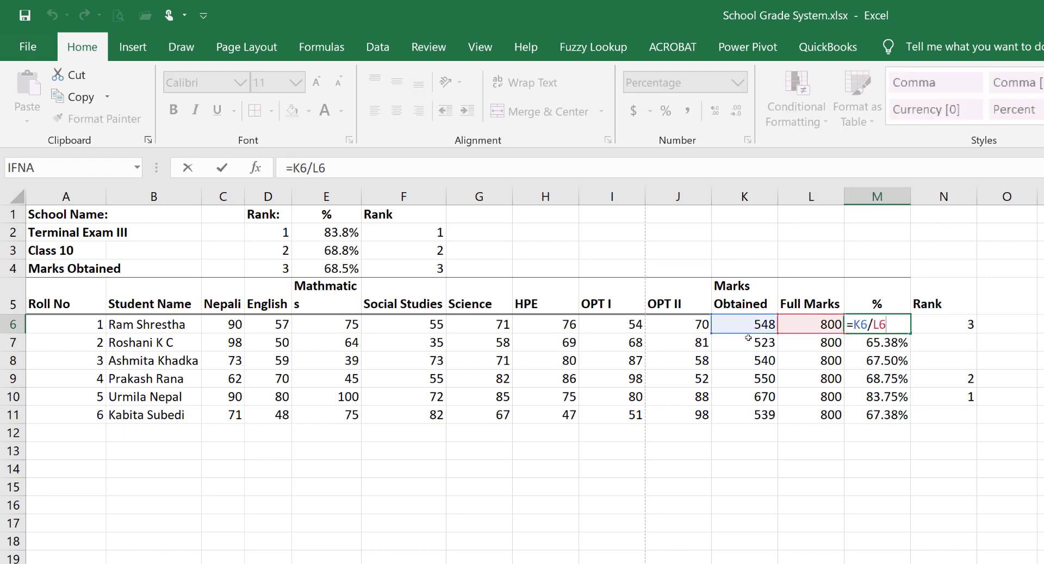
pyautogui.press('Escape')
pyautogui.press('Left')
pyautogui.press('Left')
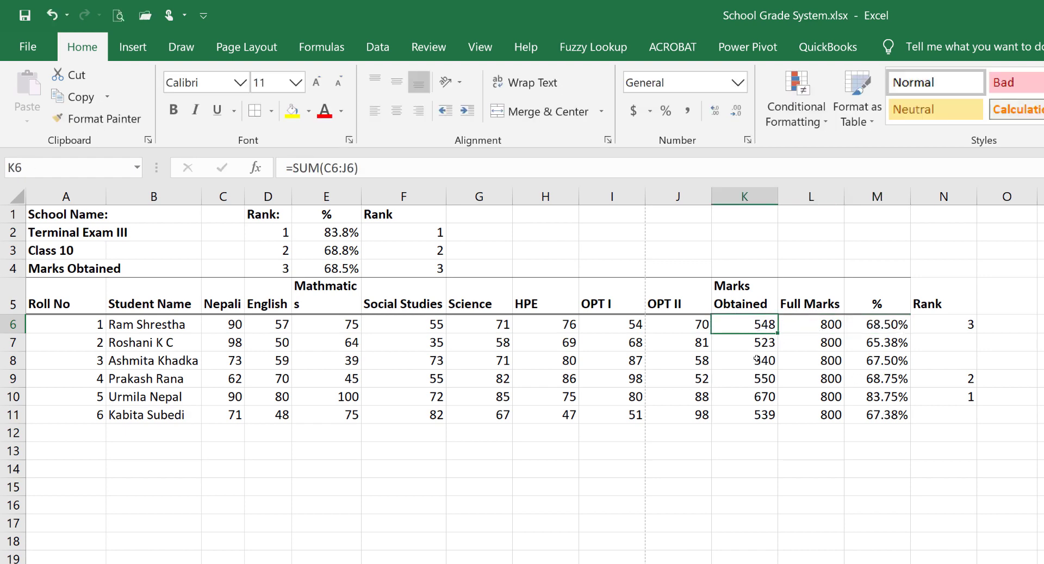
pyautogui.click(822, 325)
# Step: Select the percentages of all students in M6:M11 for review
pyautogui.click(877, 324)
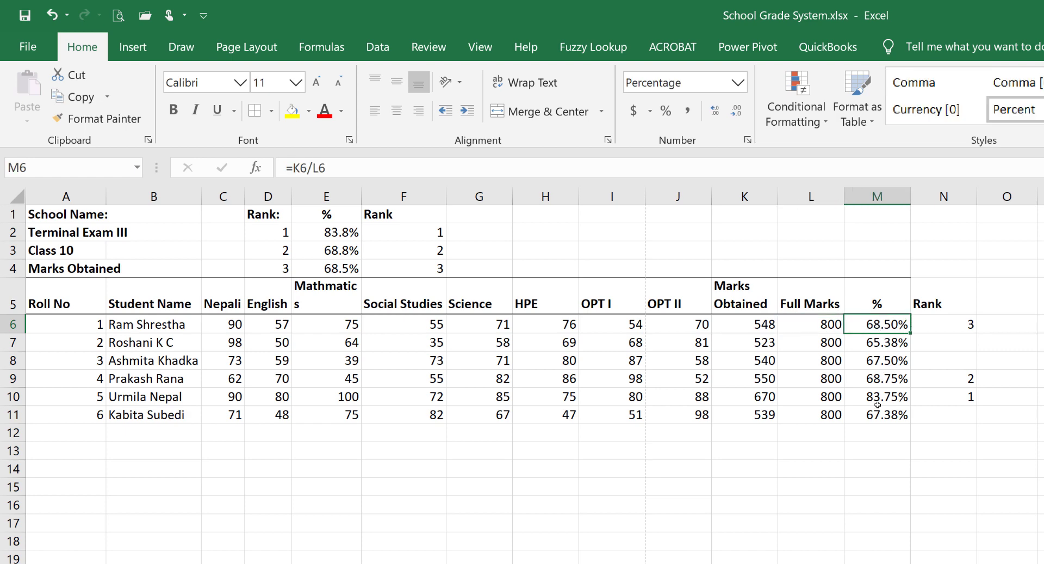
pyautogui.hotkey('shift', 'Down')
pyautogui.hotkey('shift', 'Down')
pyautogui.hotkey('shift', 'Down')
pyautogui.hotkey('shift', 'Down')
pyautogui.hotkey('shift', 'Down')
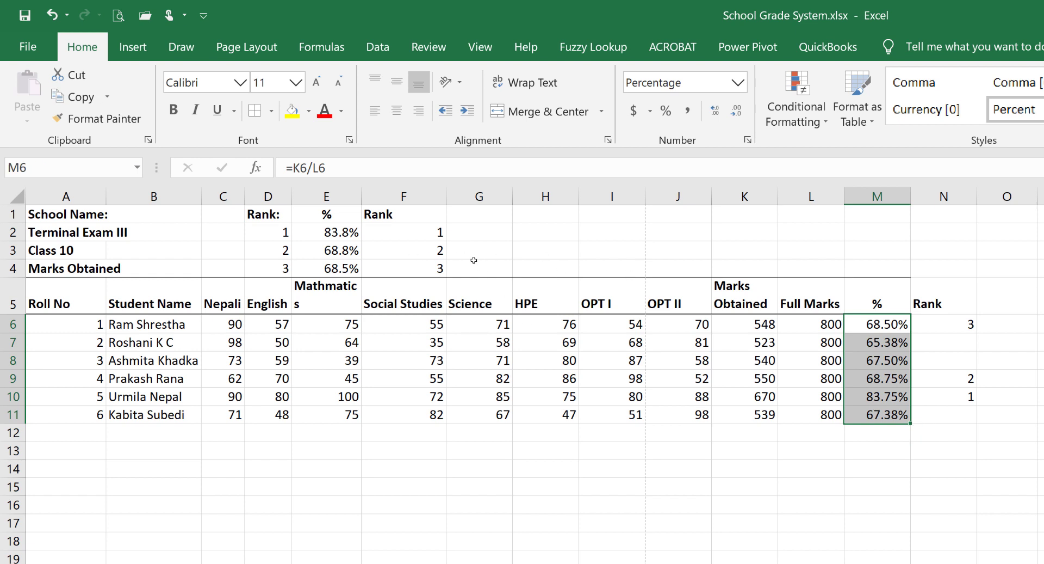
# Step: Display the top-three percentages in E2:E4 with two decimal places, and check the LARGE formula for rank 2
pyautogui.click(309, 233)
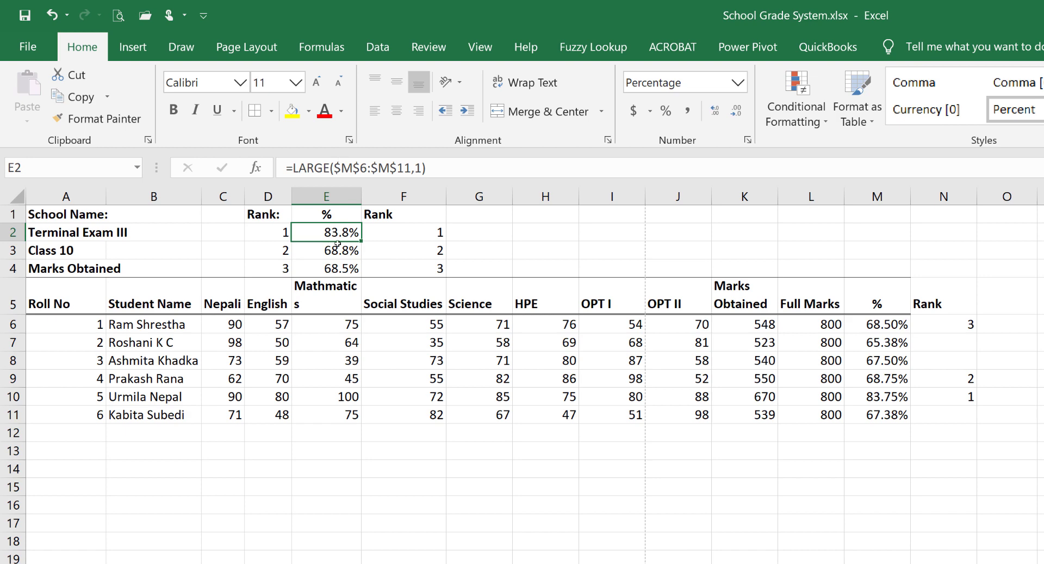
pyautogui.moveTo(333, 237); pyautogui.dragTo(334, 269)
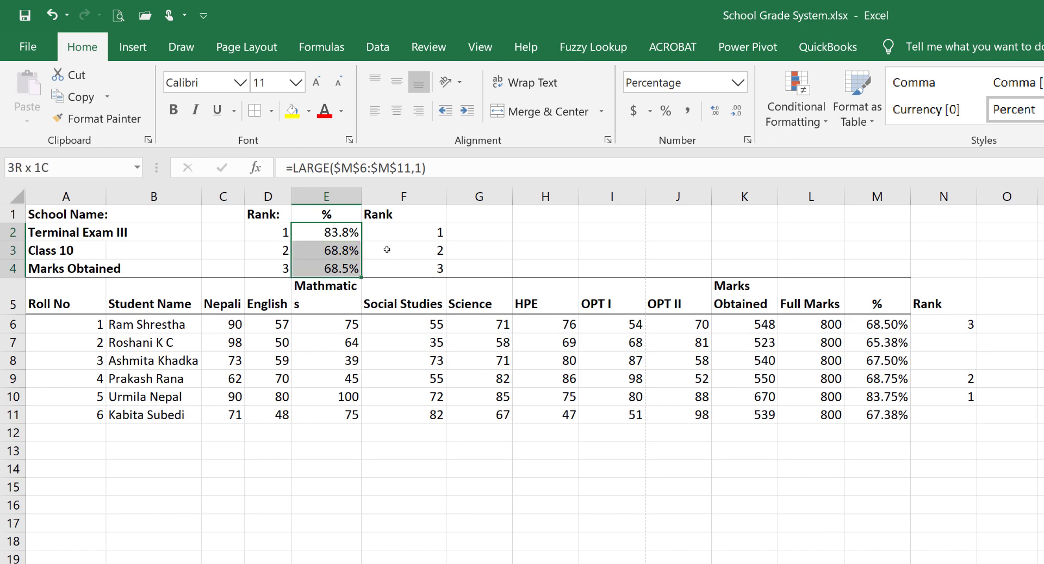
pyautogui.click(715, 111)
pyautogui.click(348, 250)
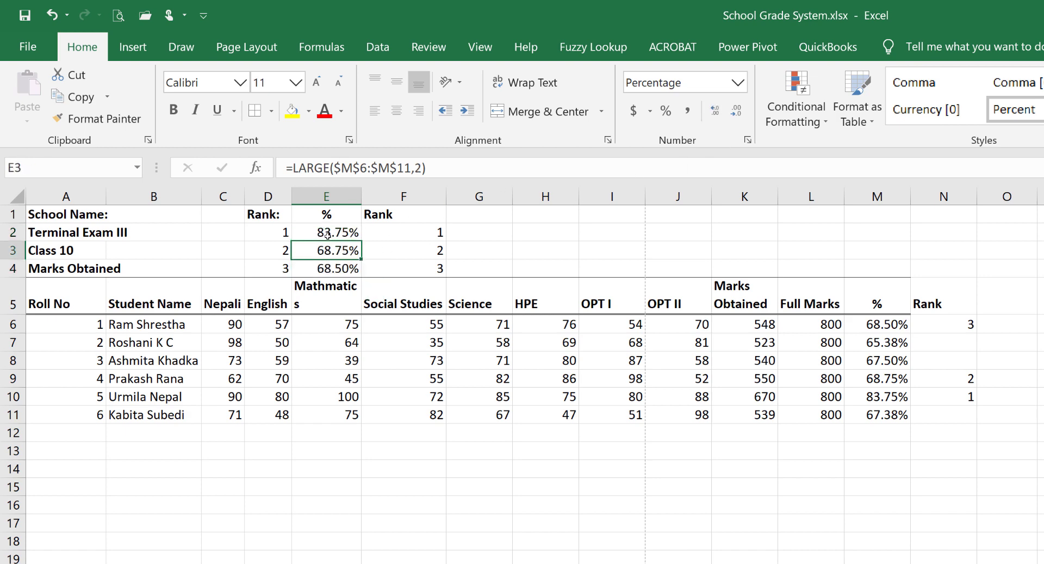
# Step: Compare the top-three percentages with the students' percentages and inspect the rank argument of the LARGE formula in E3
pyautogui.click(328, 235)
pyautogui.click(887, 397)
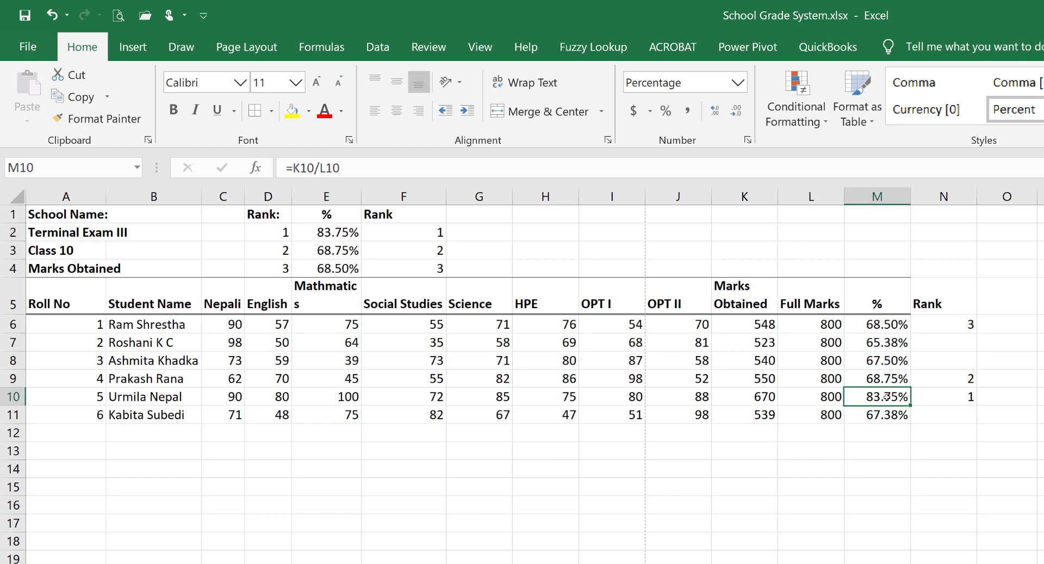
pyautogui.click(340, 252)
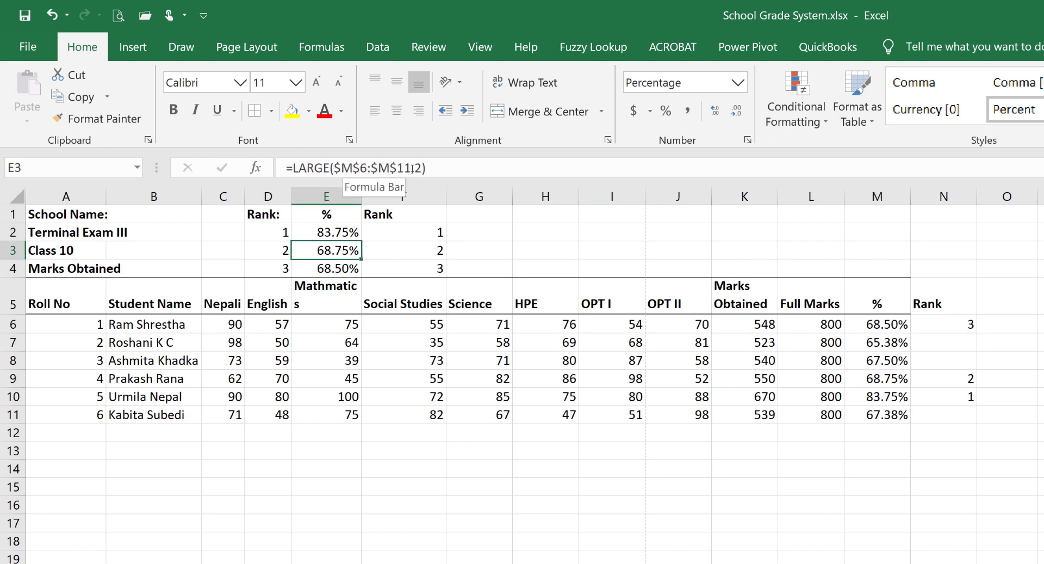
pyautogui.moveTo(413, 169); pyautogui.dragTo(424, 168)
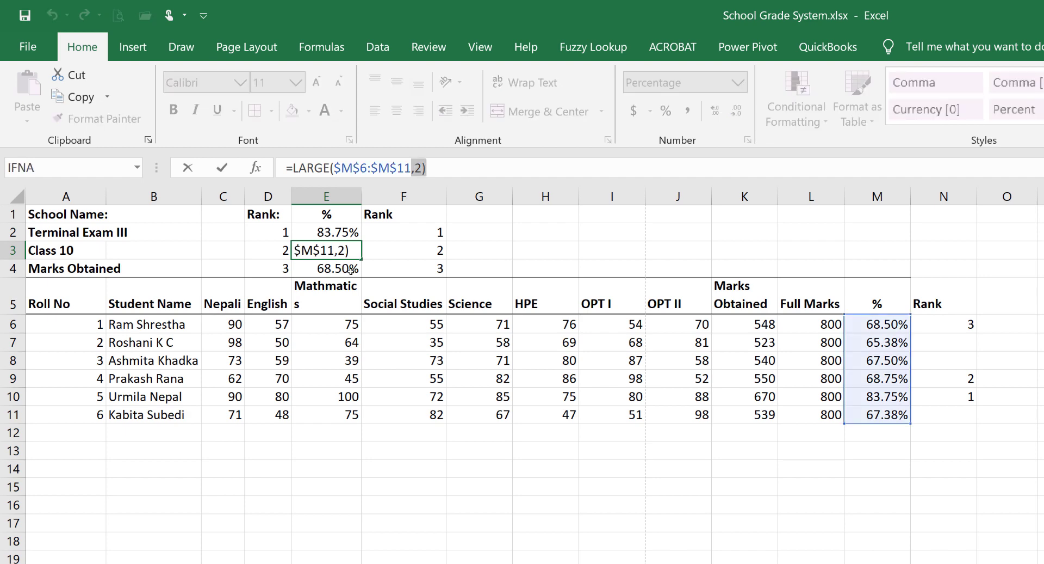
pyautogui.press('Escape')
# Step: Examine the rank formulas in N9 and N6 against the percentages in column M and the rank numbers in F2:F4
pyautogui.click(971, 379)
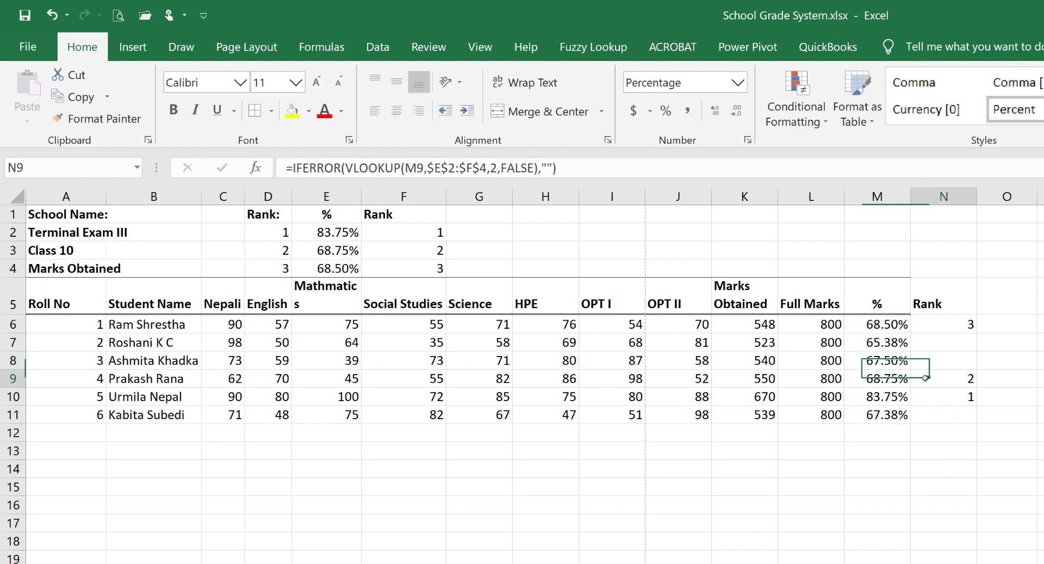
pyautogui.click(874, 380)
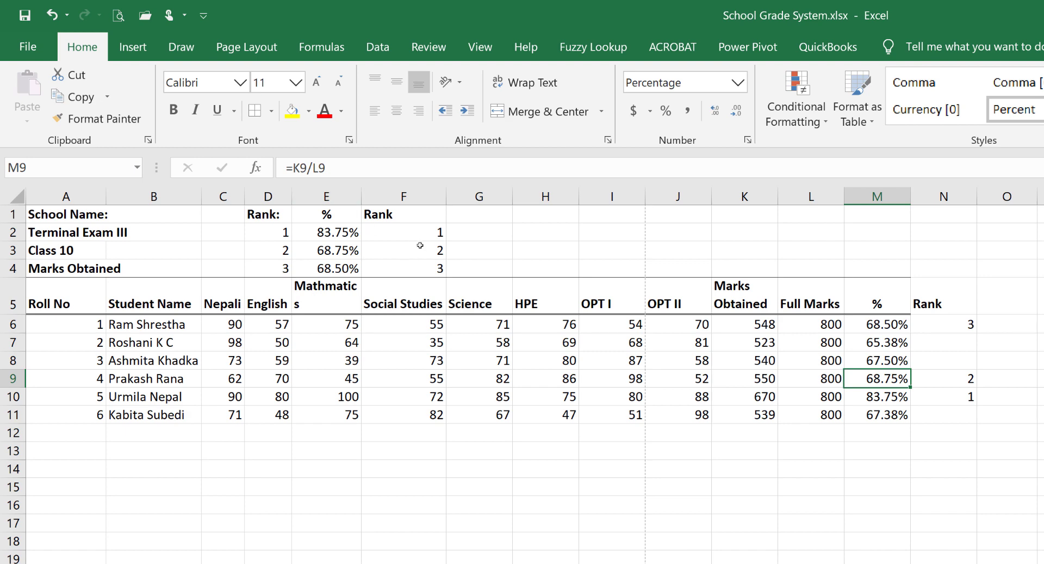
pyautogui.moveTo(433, 234); pyautogui.dragTo(427, 268)
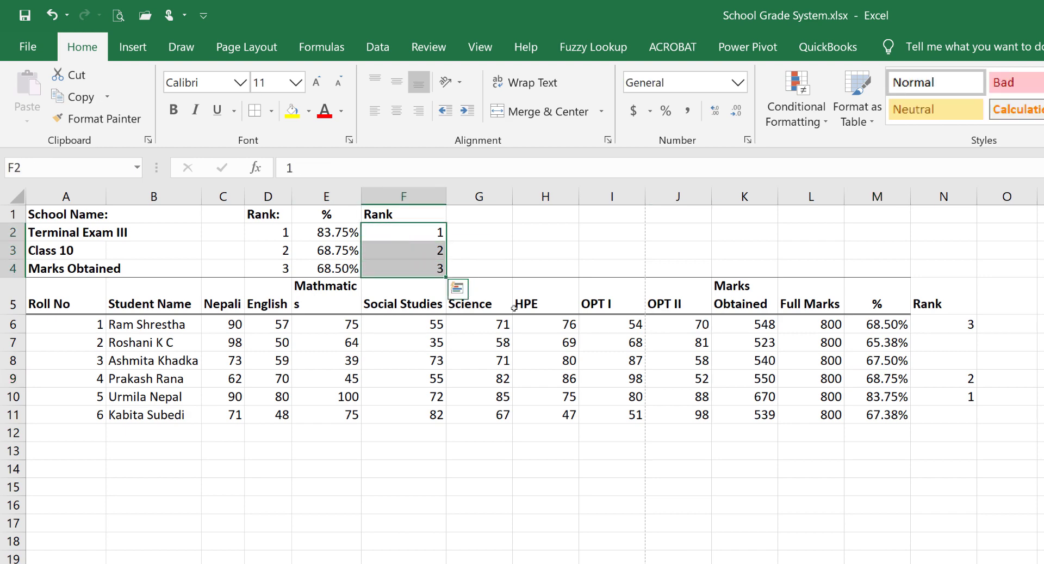
pyautogui.click(881, 326)
pyautogui.click(965, 327)
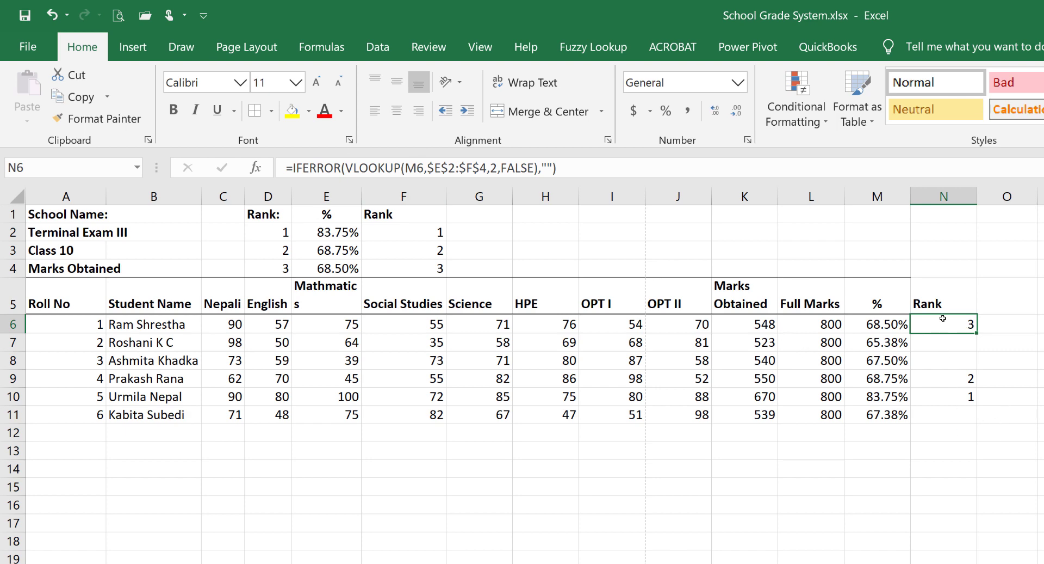
# Step: Clear the ranks in N6:N11 and enter =VLOOKUP(M6,$E$2:$F$4,2,FALSE) in N6 as the first student's rank
pyautogui.moveTo(945, 326); pyautogui.dragTo(942, 412)
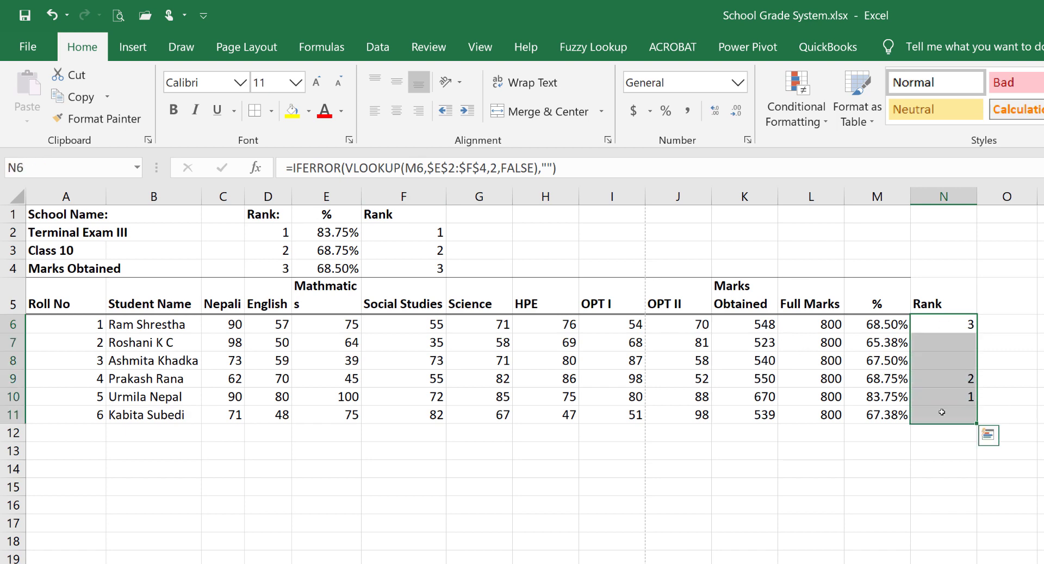
pyautogui.press('Delete')
pyautogui.click(938, 324)
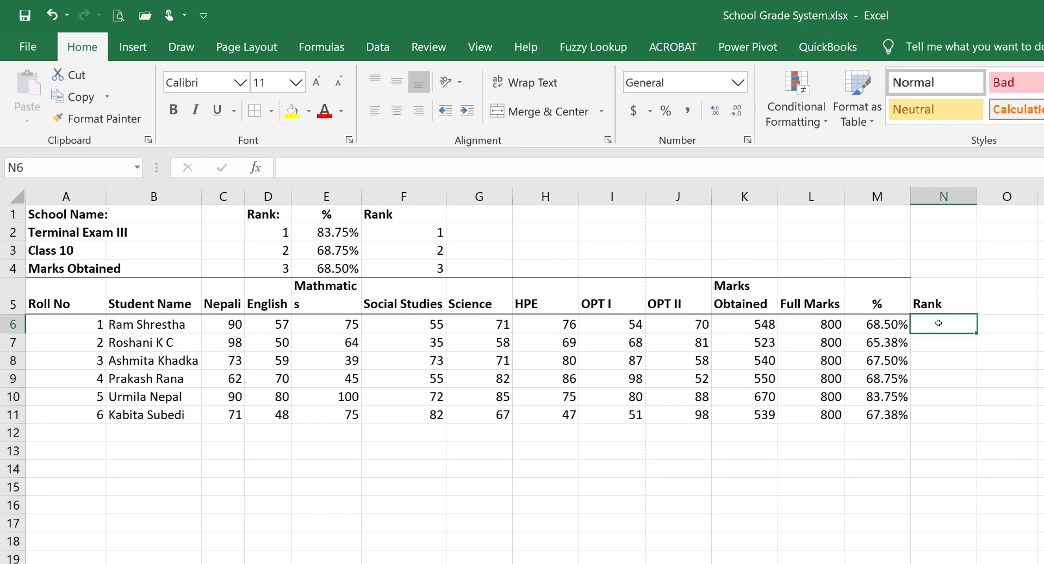
pyautogui.write('=')
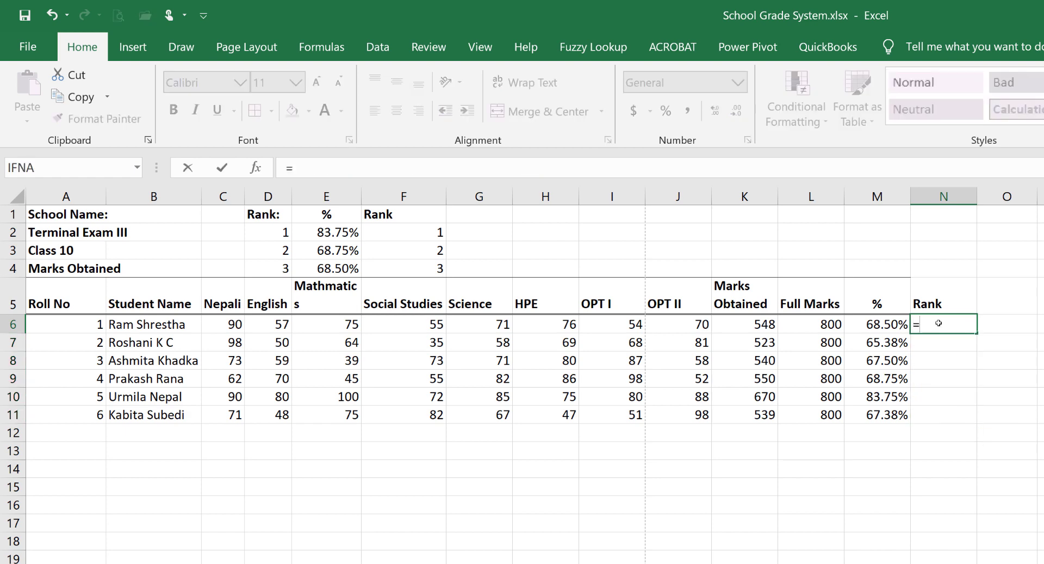
pyautogui.write('vl')
pyautogui.press('Tab')
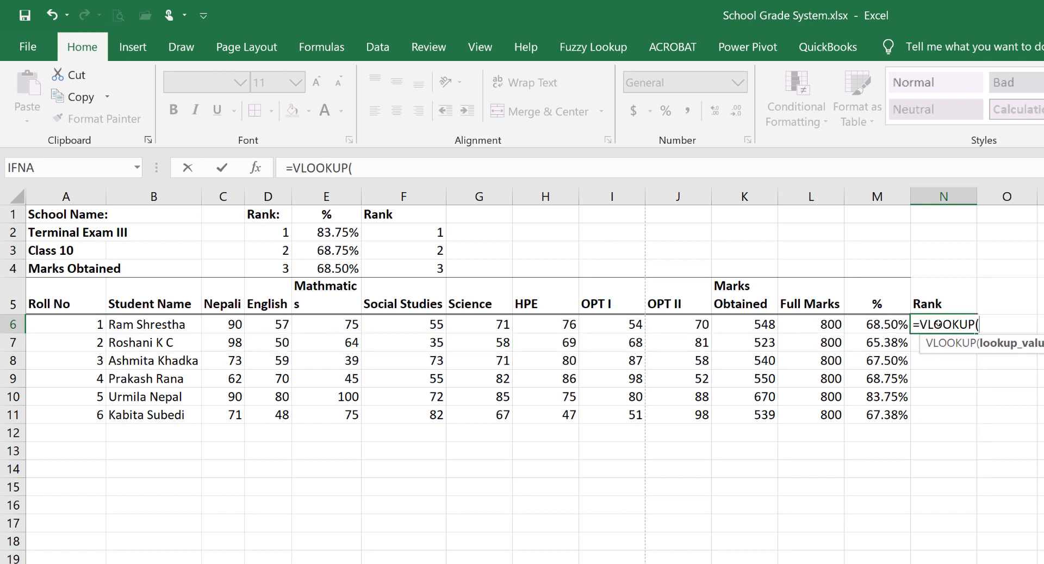
pyautogui.click(876, 325)
pyautogui.write(',')
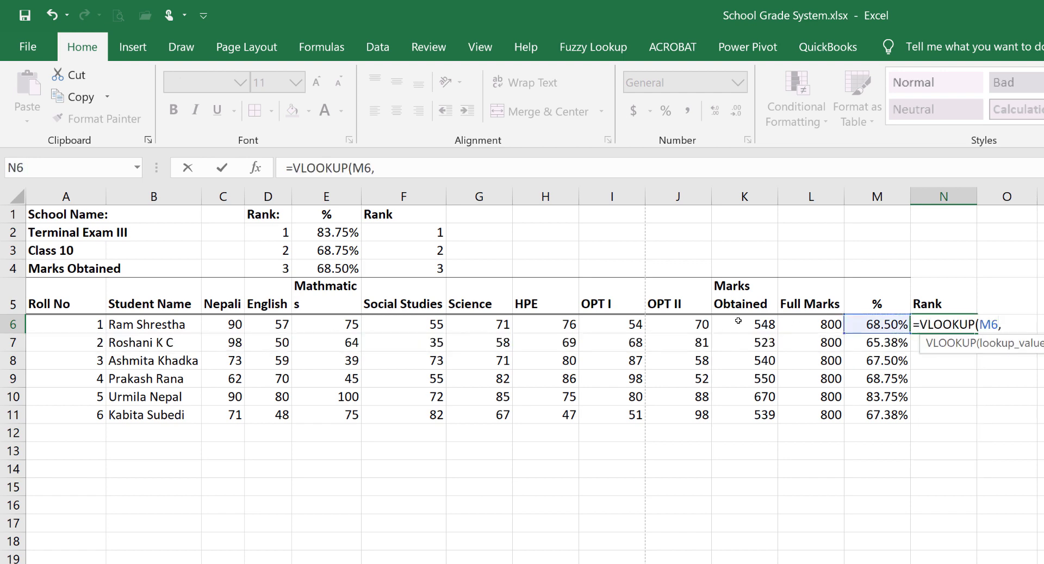
pyautogui.moveTo(335, 234); pyautogui.dragTo(409, 270)
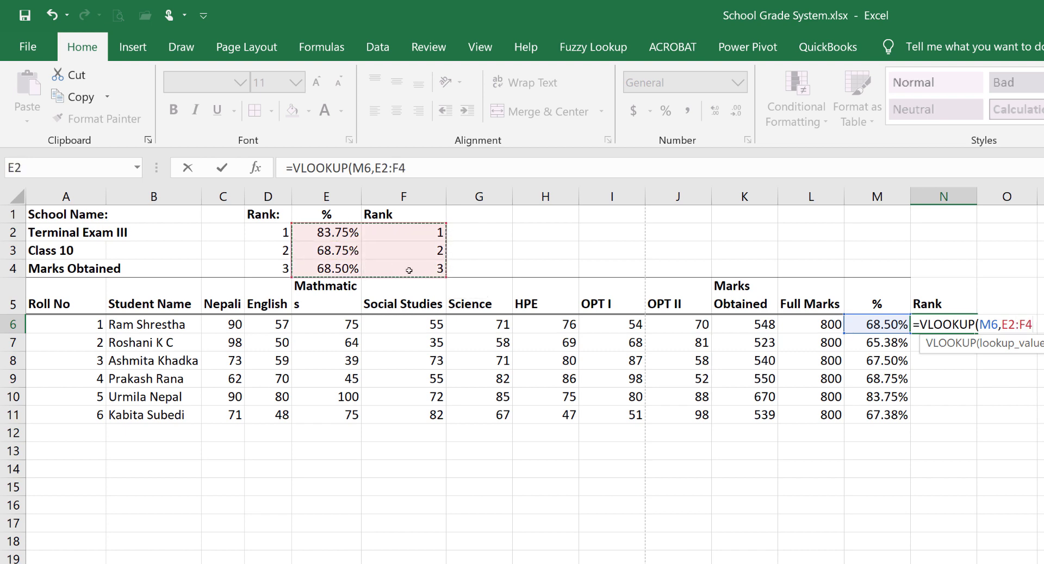
pyautogui.press('F4')
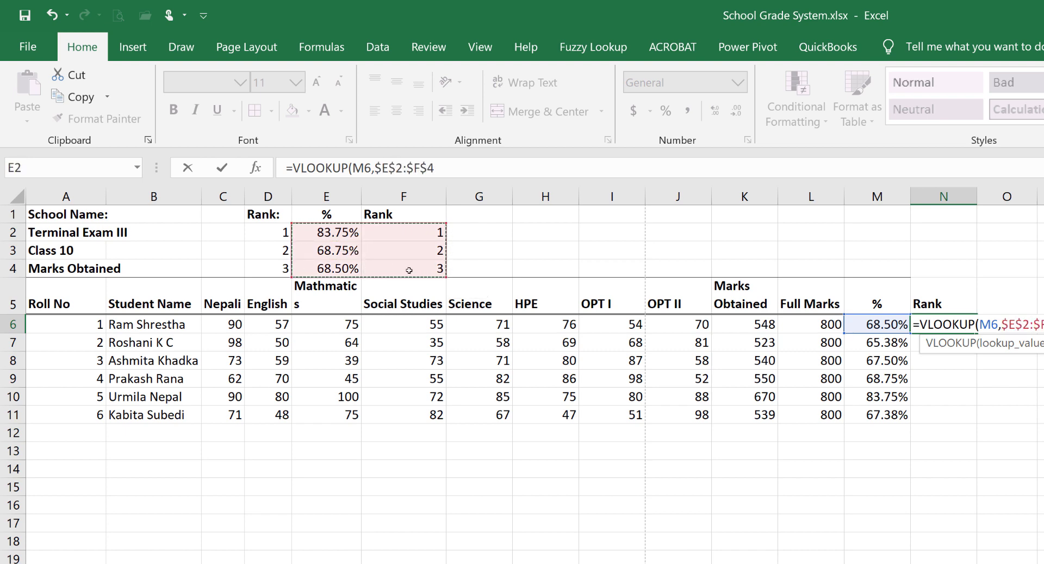
pyautogui.write(',2,')
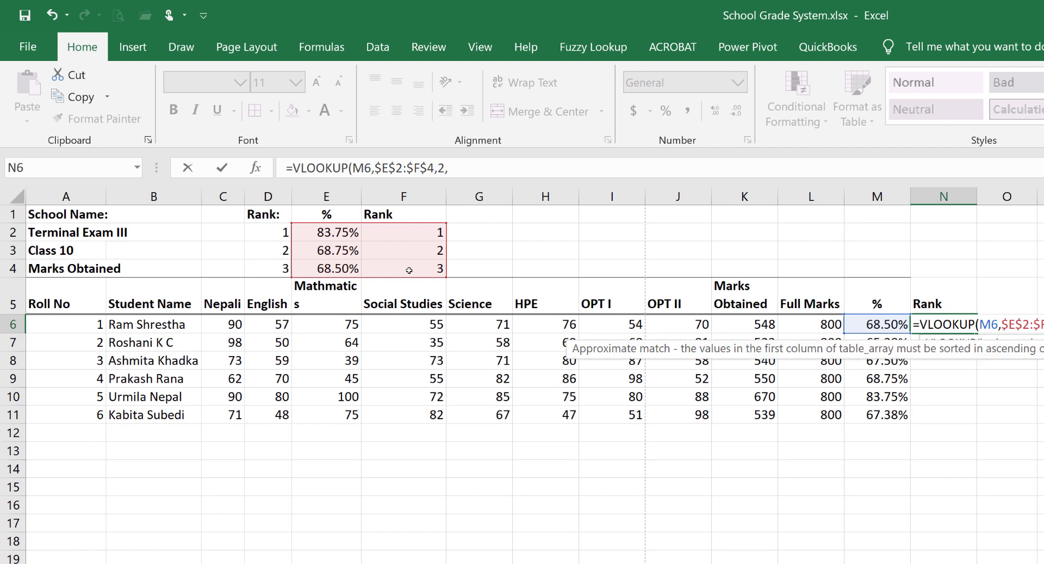
pyautogui.write('FALSE')
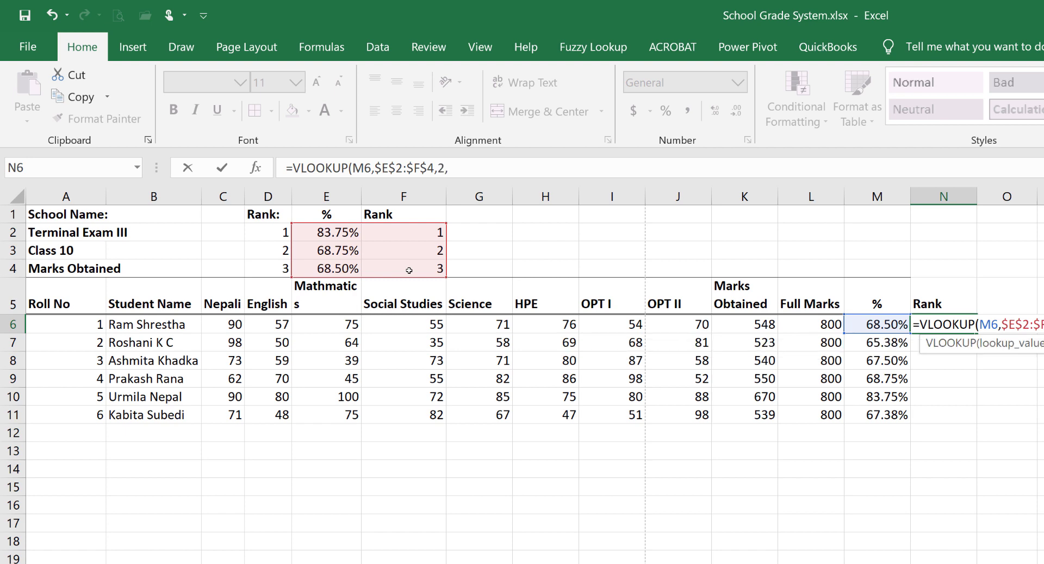
pyautogui.write(')')
pyautogui.hotkey('ctrl', 'Return')
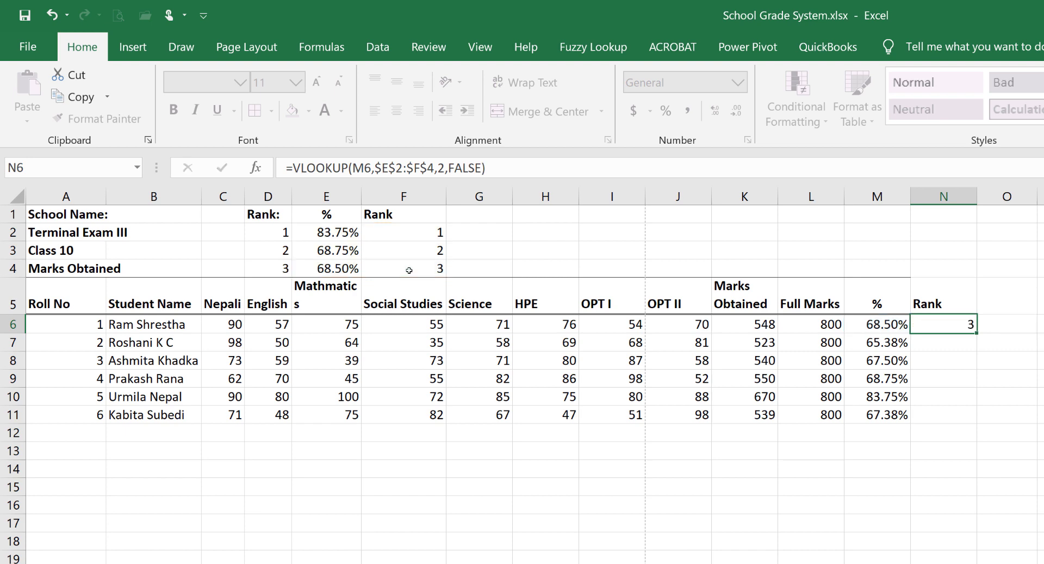
# Step: Check N6's rank against M6 and E4, and fill the VLOOKUP formula down through N11 for all students
pyautogui.click(893, 329)
pyautogui.click(336, 269)
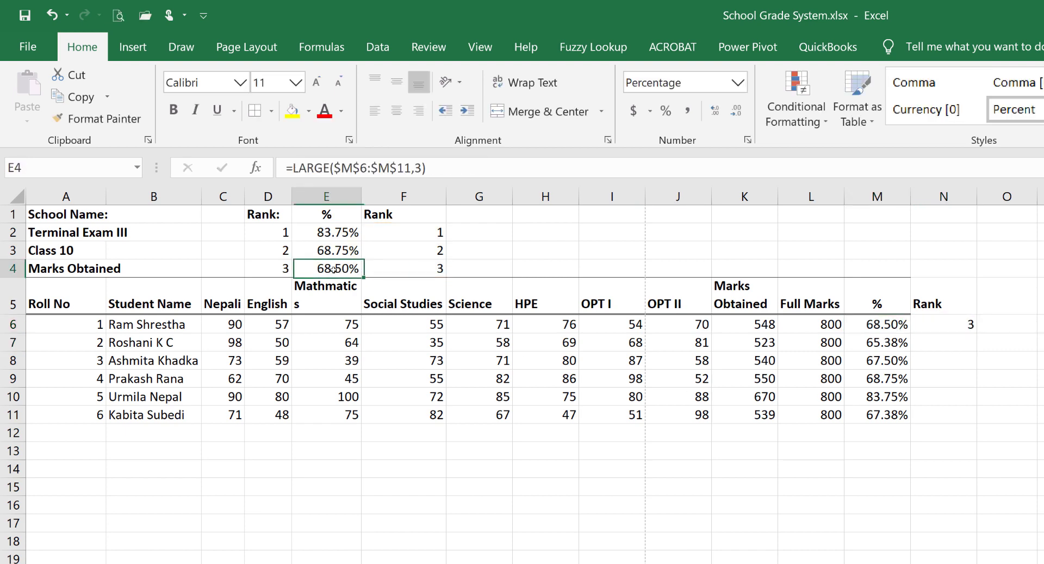
pyautogui.click(946, 324)
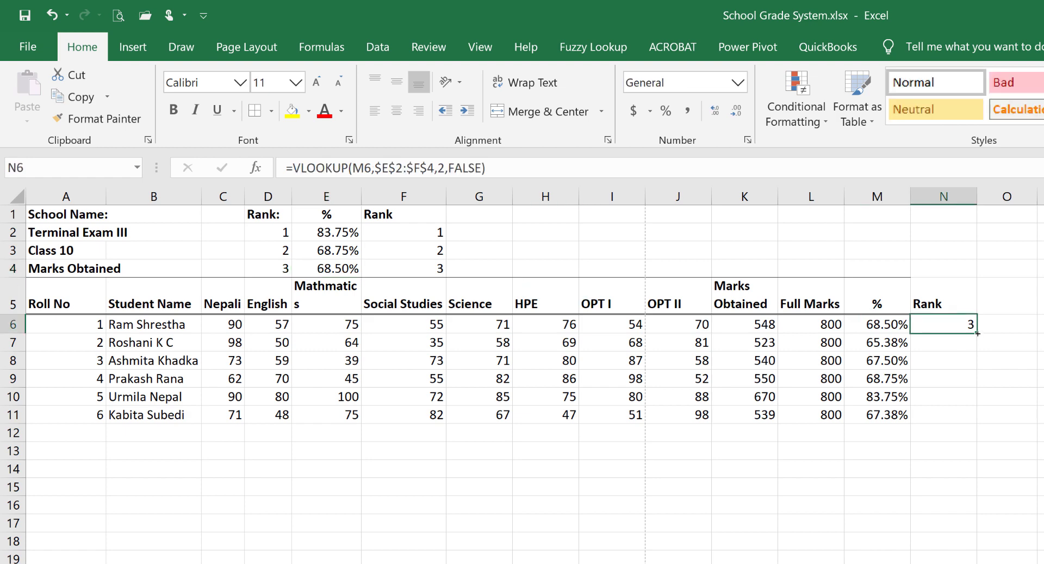
pyautogui.moveTo(978, 333); pyautogui.dragTo(978, 423)
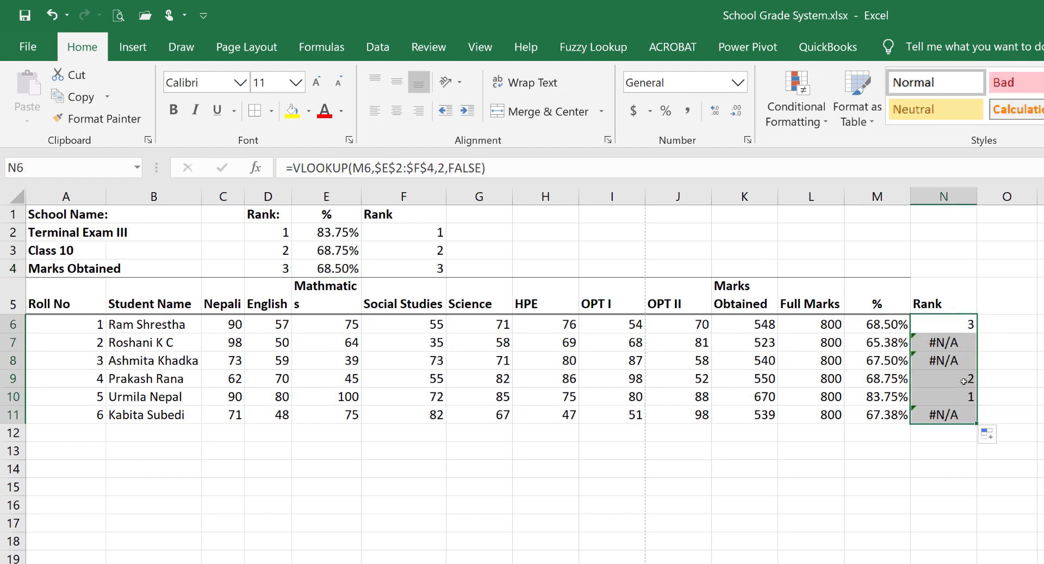
pyautogui.click(964, 380)
pyautogui.press('Down')
pyautogui.click(949, 343)
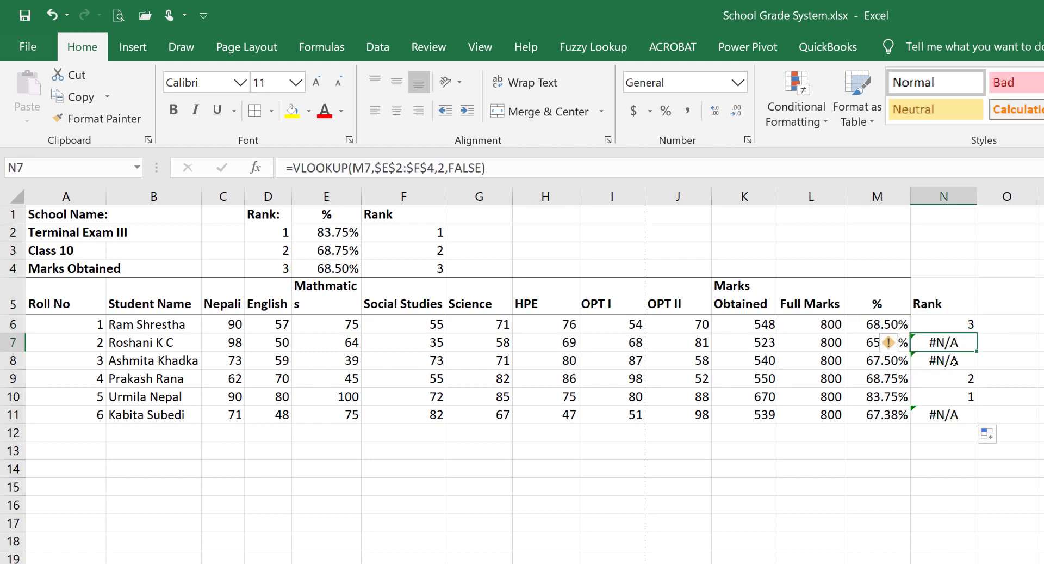
# Step: Wrap the N6 lookup in IFERROR with a blank fallback: =IFERROR(VLOOKUP(M6,$E$2:$F$4,2,FALSE),"")
pyautogui.click(960, 325)
pyautogui.click(292, 167)
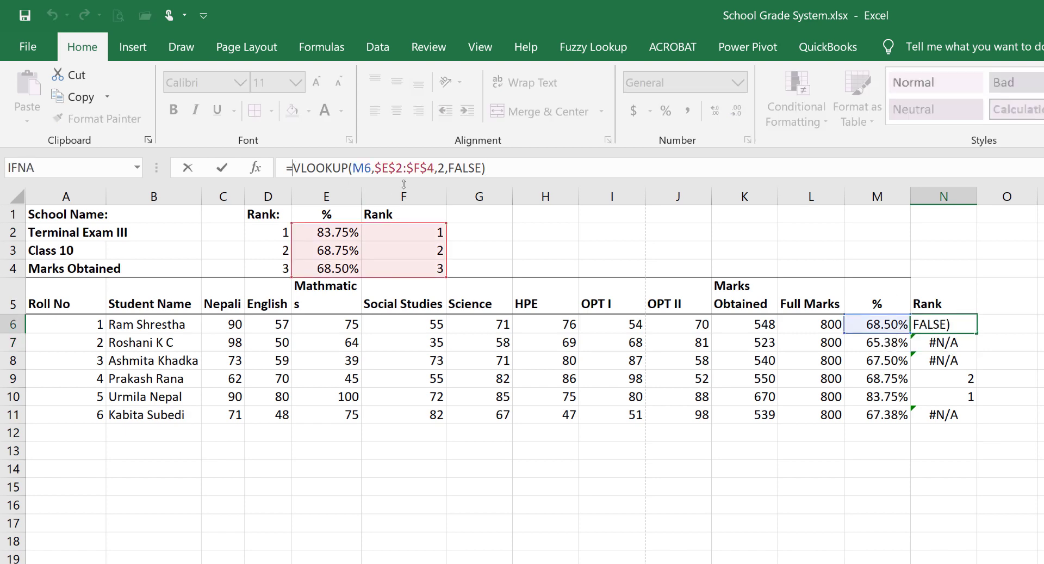
pyautogui.write('ife')
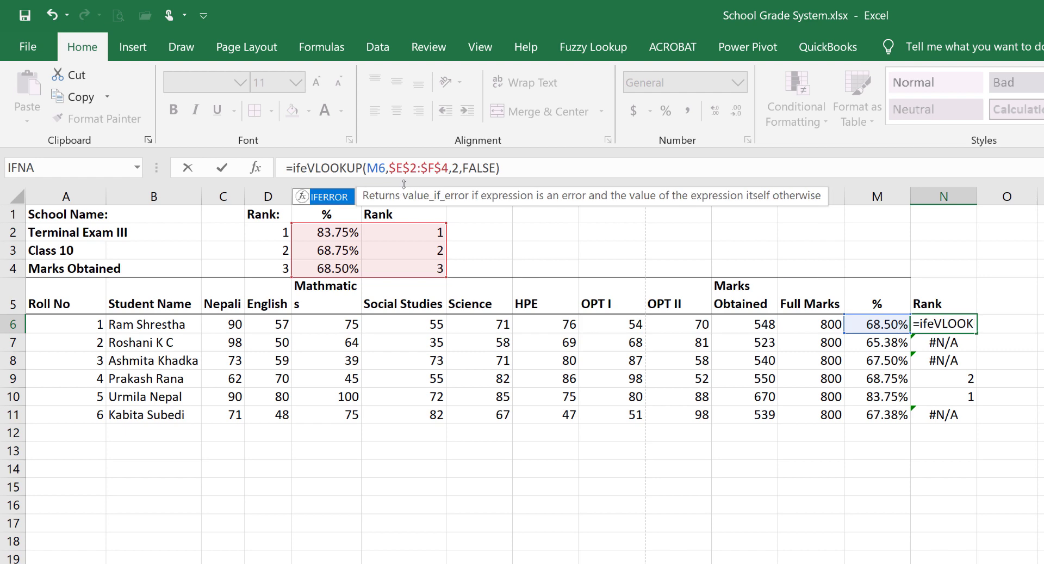
pyautogui.press('Tab')
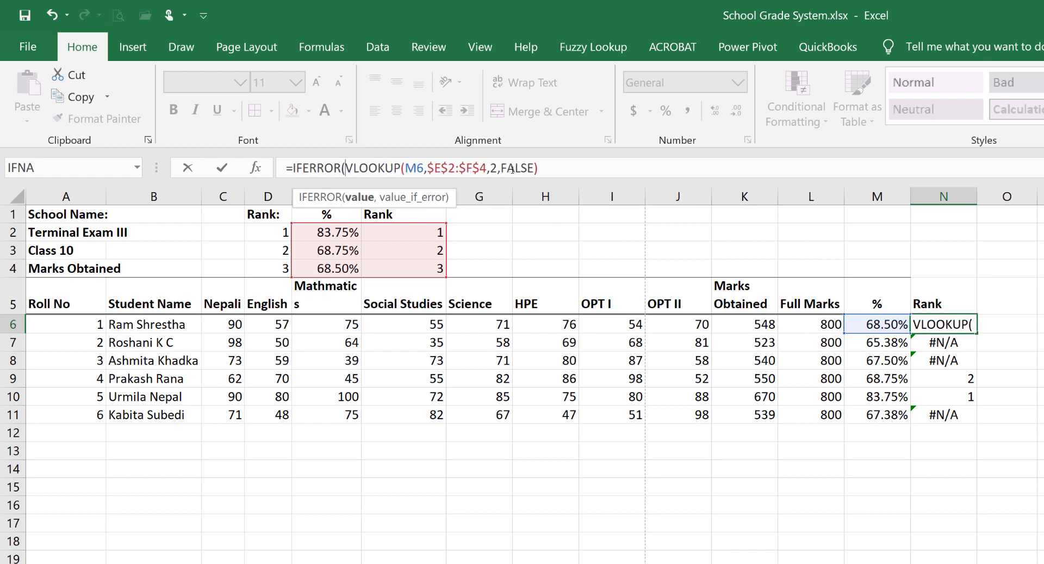
pyautogui.click(550, 170)
pyautogui.write(',""')
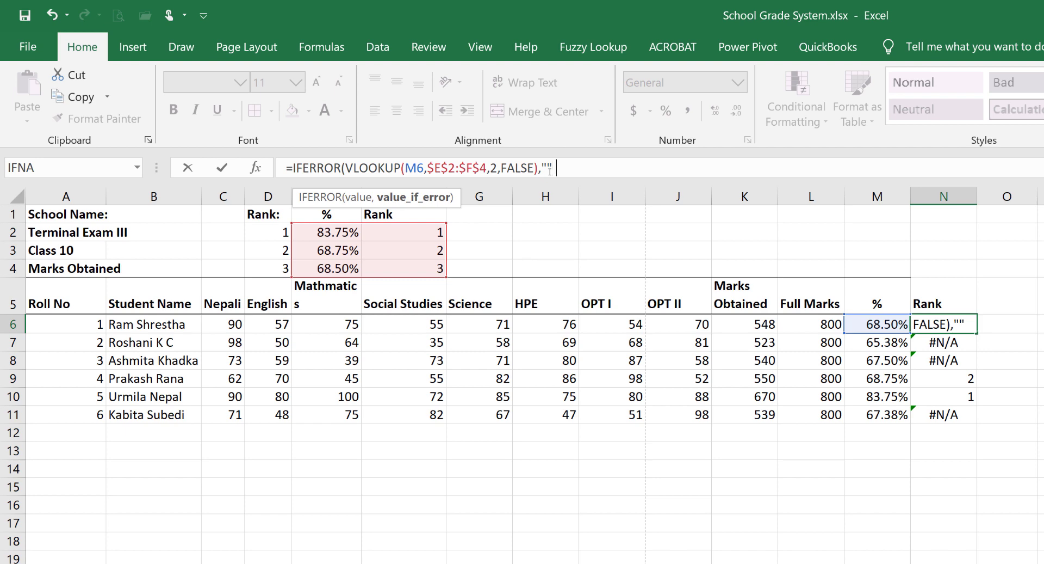
pyautogui.write(')')
pyautogui.press('Return')
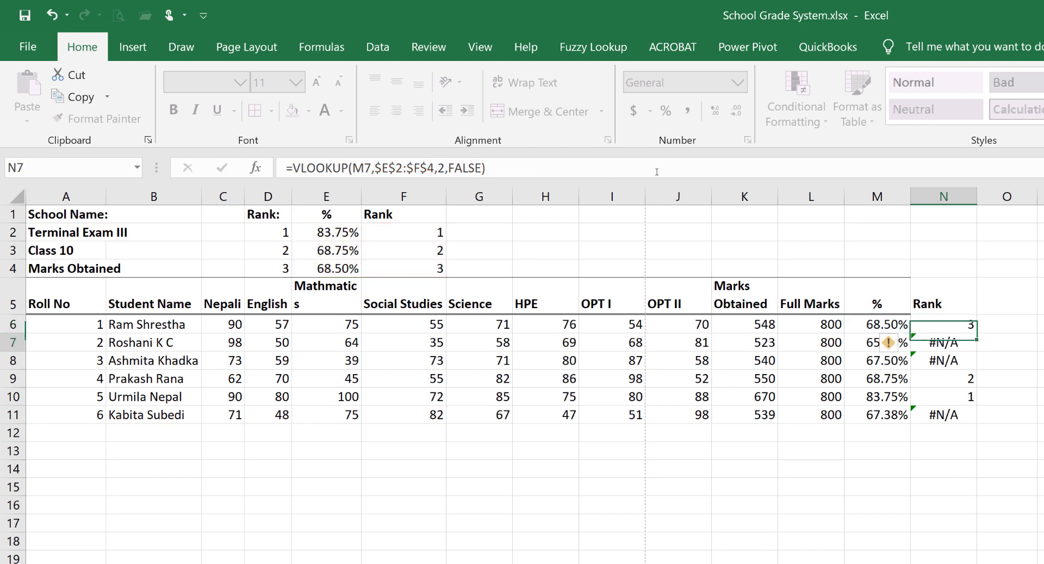
# Step: Fill the IFERROR rank formula from N6 down to N11 and check the individual students' rank cells
pyautogui.press('Up')
pyautogui.hotkey('ctrl', 'shift', 'Down')
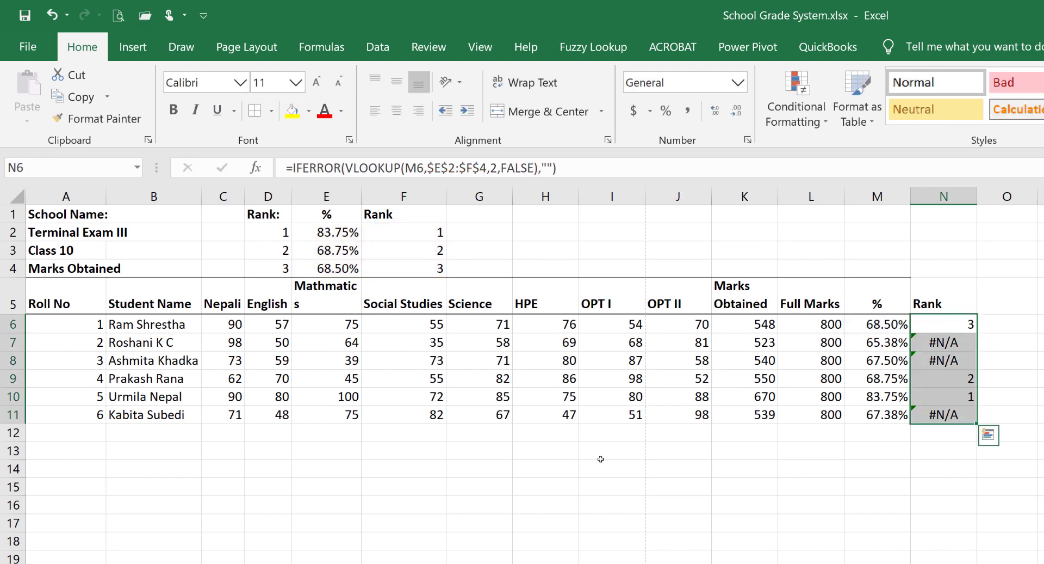
pyautogui.hotkey('ctrl', 'd')
pyautogui.click(953, 342)
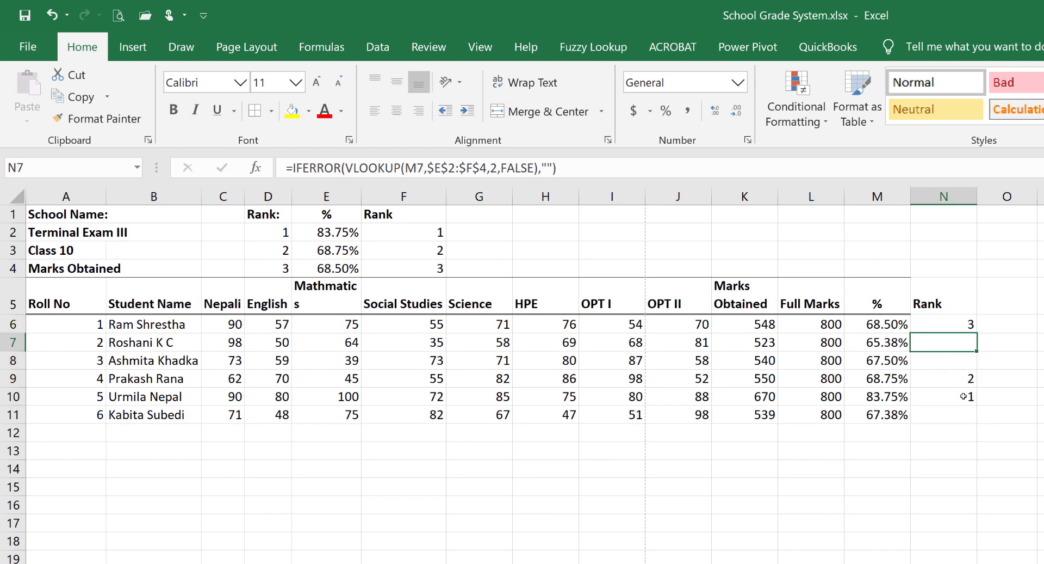
pyautogui.click(963, 400)
pyautogui.click(962, 378)
pyautogui.click(962, 321)
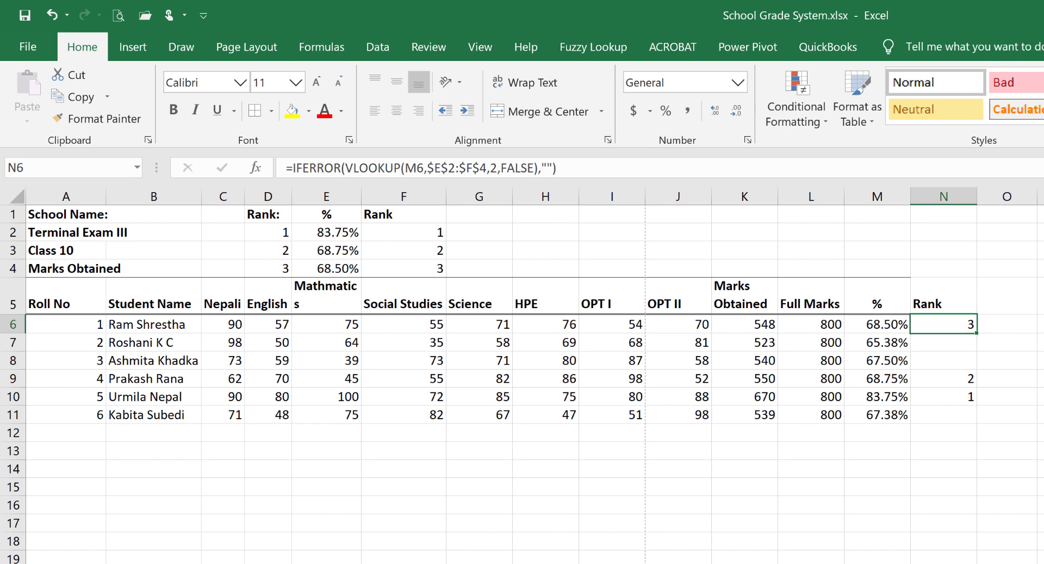
# Step: Go to the report card sheet and view the list of student names available in the Name cell D6
pyautogui.hotkey('ctrl', 'pagedown')
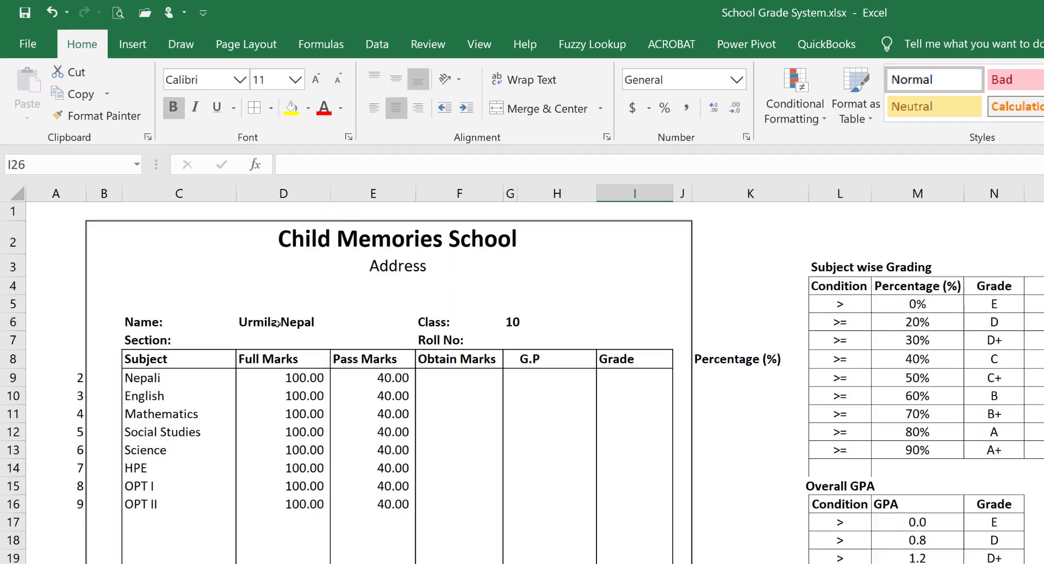
pyautogui.click(278, 325)
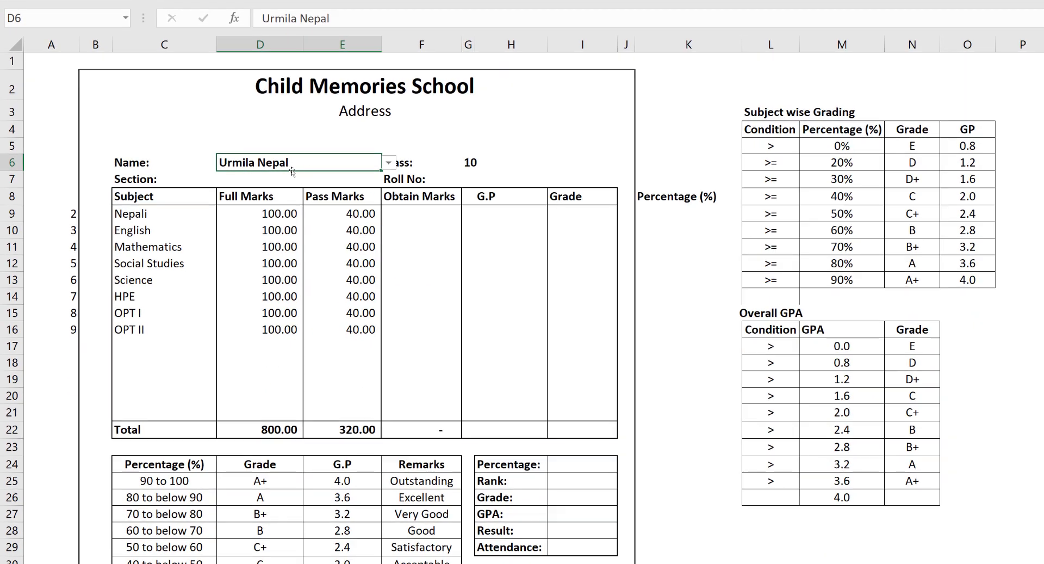
pyautogui.click(391, 165)
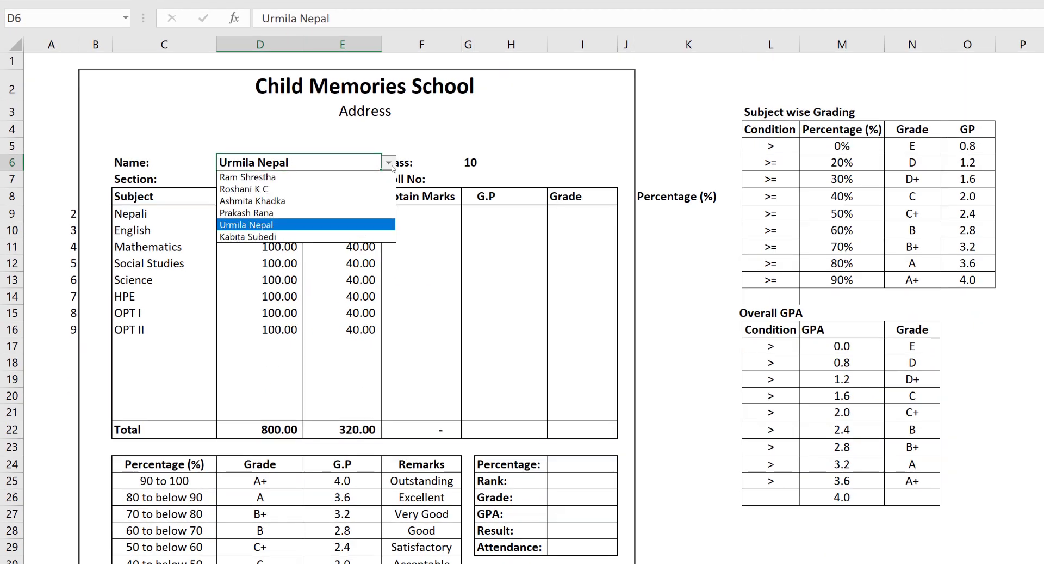
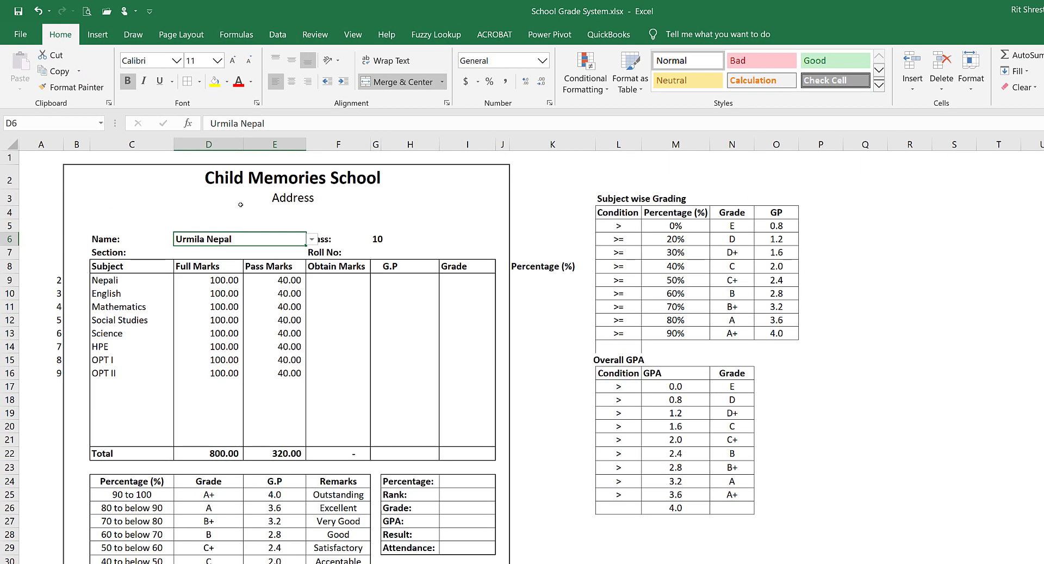
# Step: Remove the list validation from the Name cell D6 by allowing any value, and clear the student name in it
pyautogui.click(278, 34)
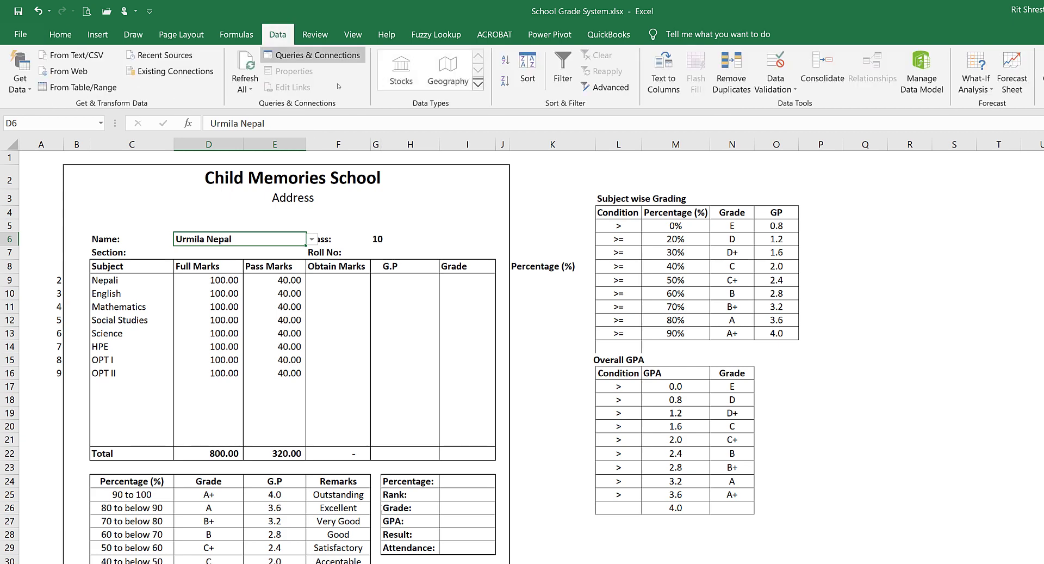
pyautogui.click(776, 85)
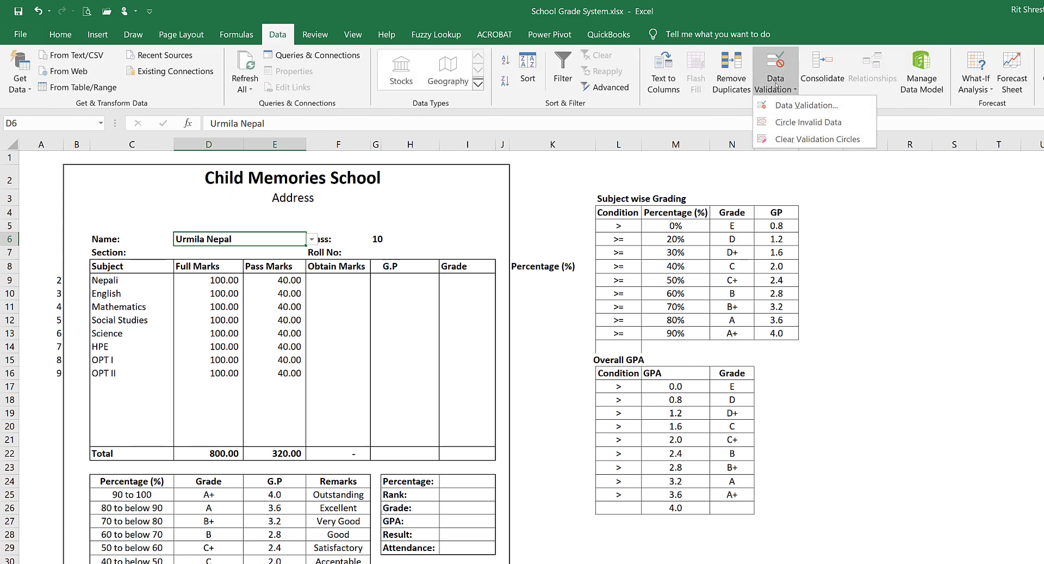
pyautogui.click(806, 106)
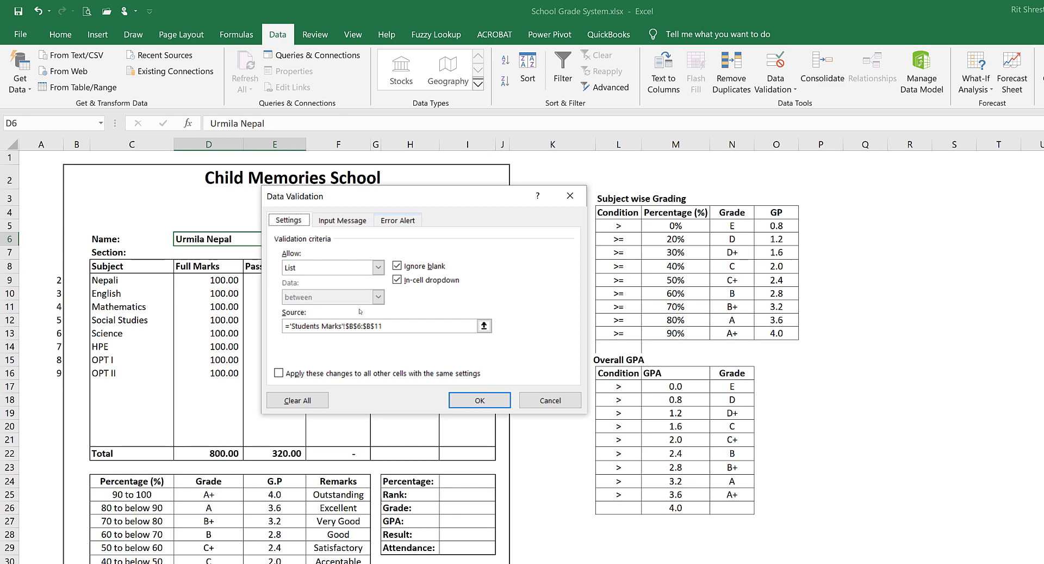
pyautogui.click(353, 267)
pyautogui.click(304, 280)
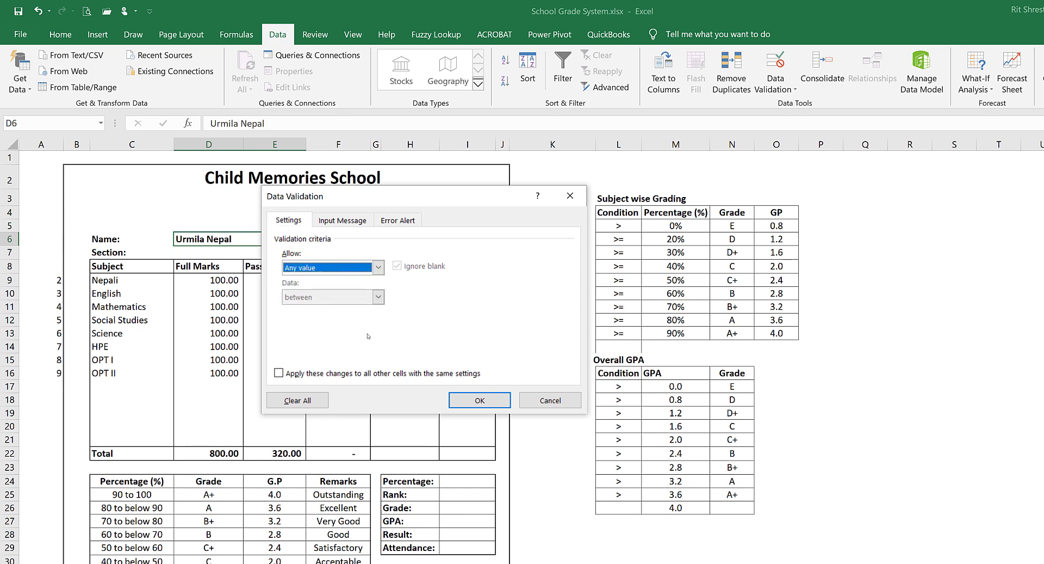
pyautogui.click(481, 400)
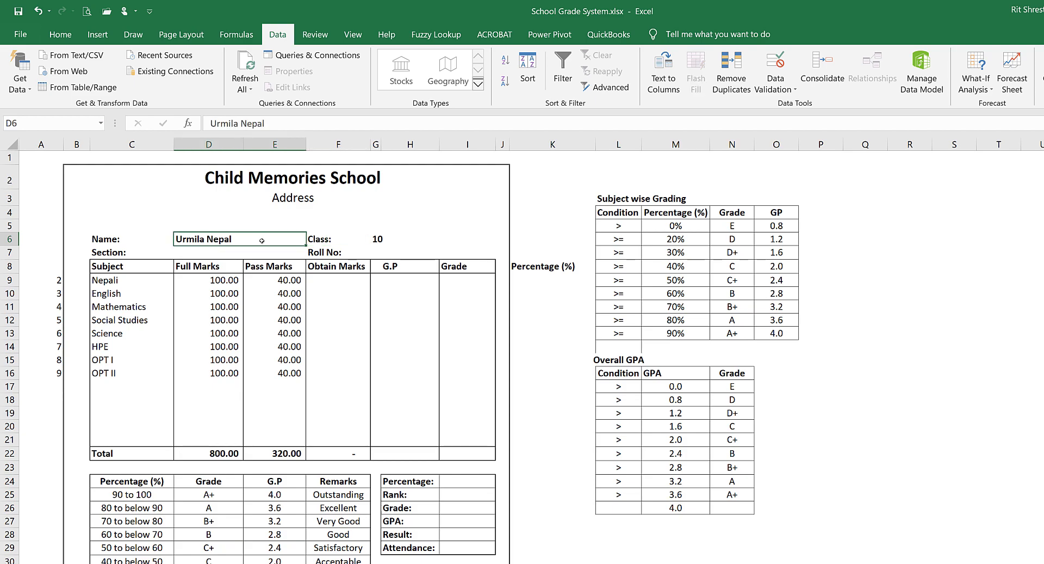
pyautogui.press('Delete')
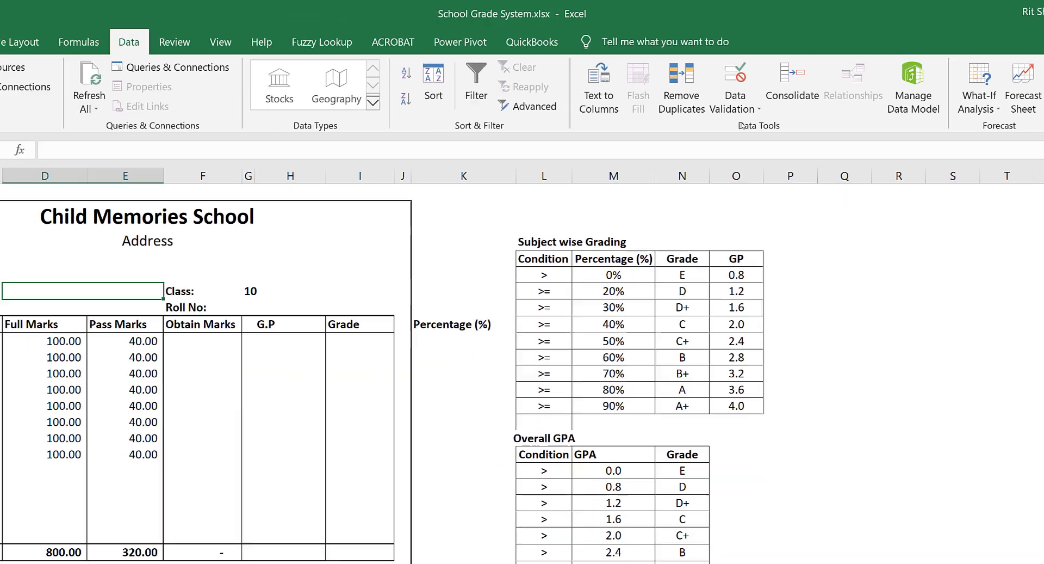
# Step: Give D6 a list validation sourced from ='Students Marks'!$B$6:$B$11 and choose the first student from it
pyautogui.click(634, 137)
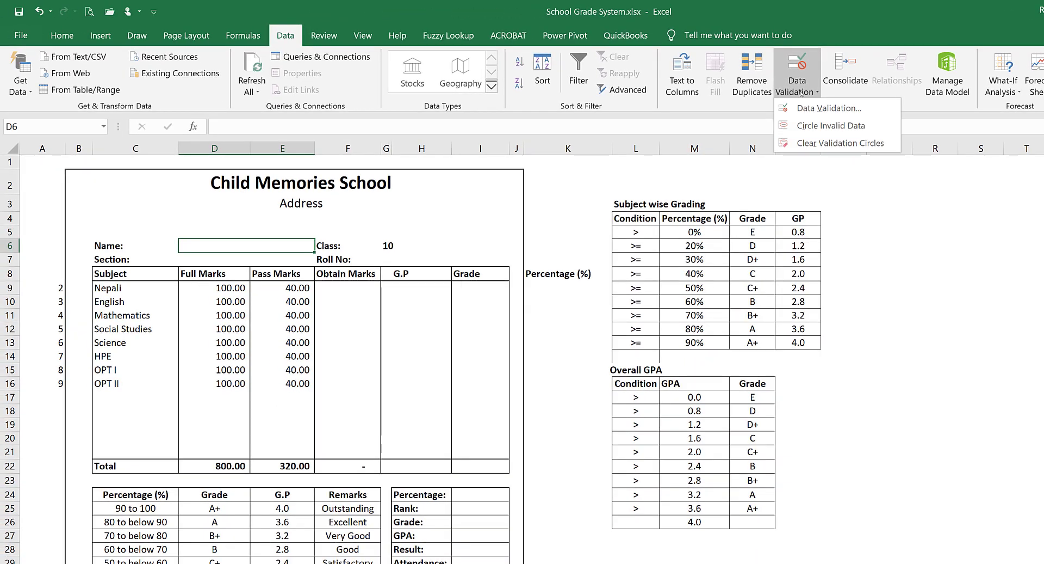
pyautogui.click(670, 161)
pyautogui.click(388, 273)
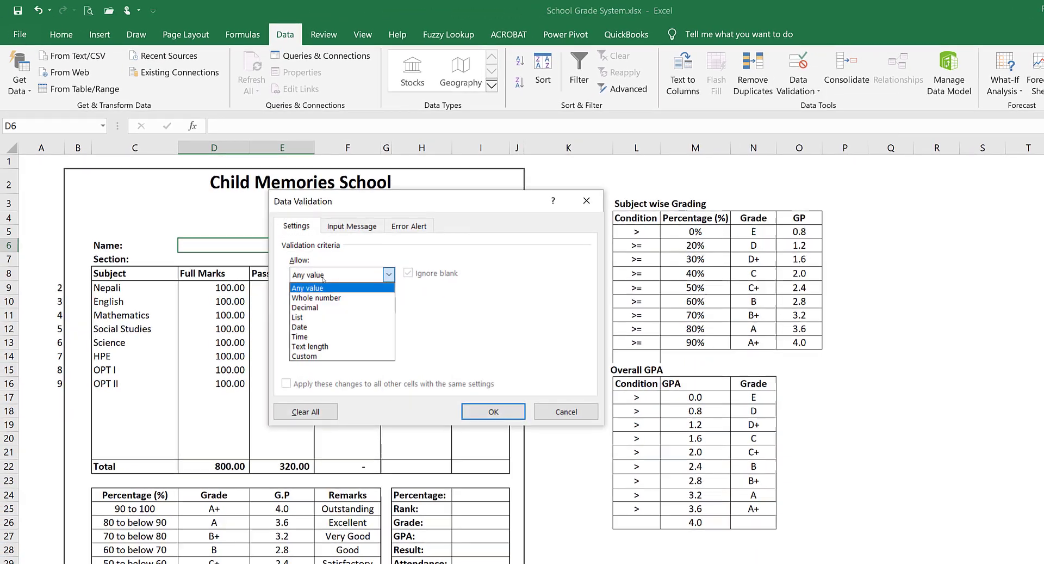
pyautogui.click(303, 317)
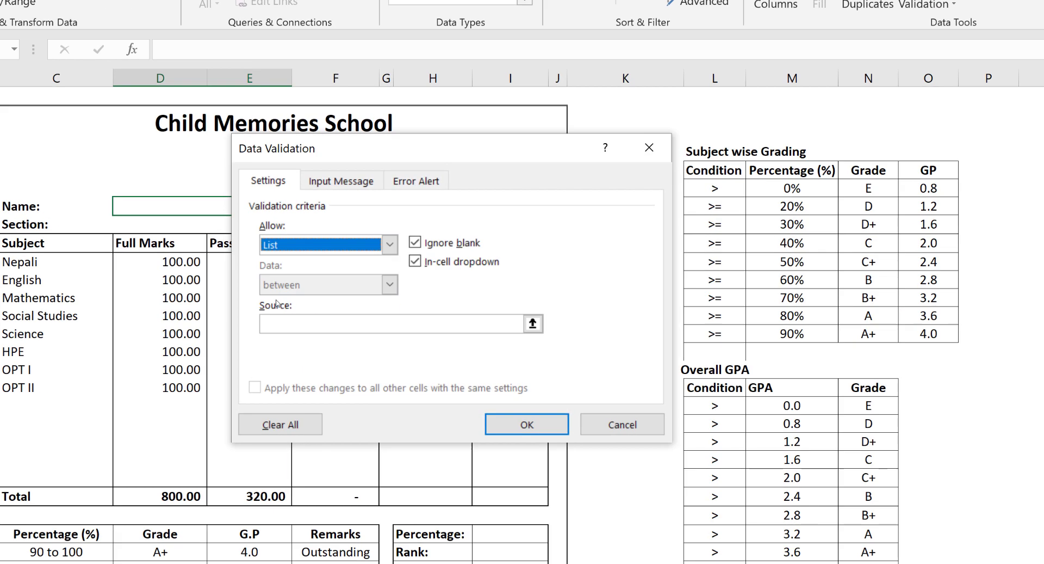
pyautogui.click(292, 321)
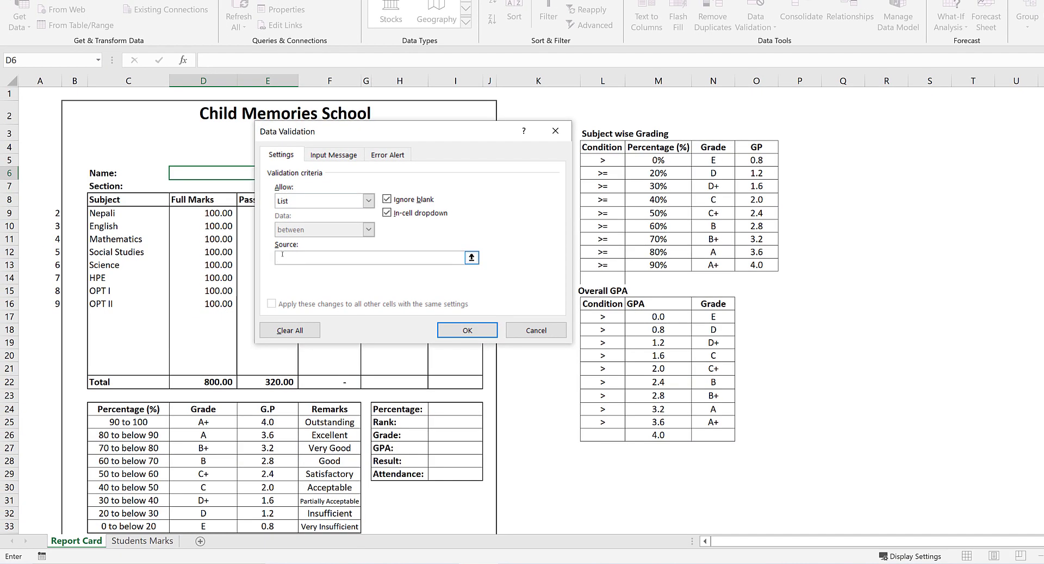
pyautogui.click(142, 540)
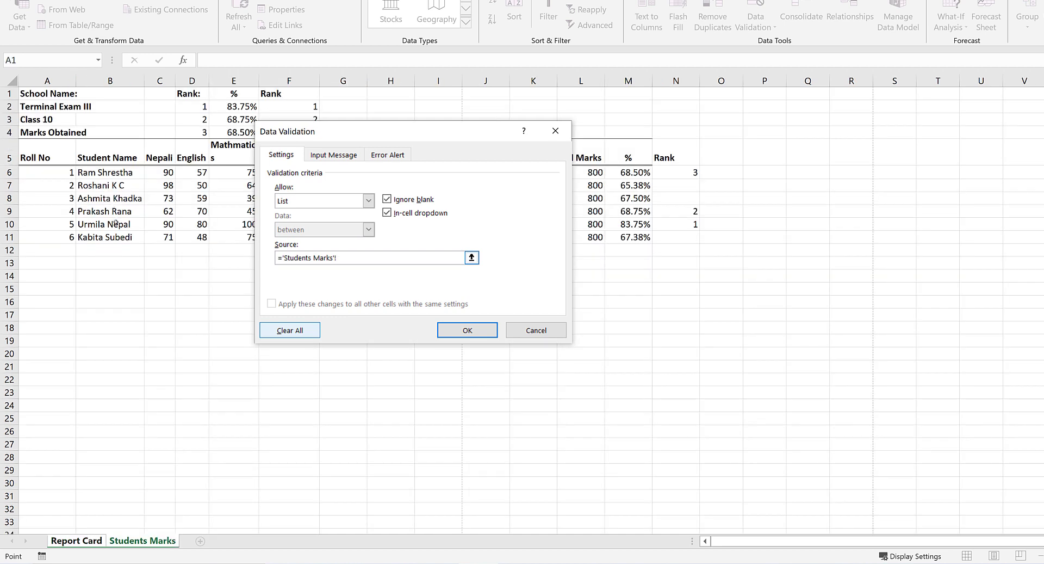
pyautogui.moveTo(102, 172); pyautogui.dragTo(109, 238)
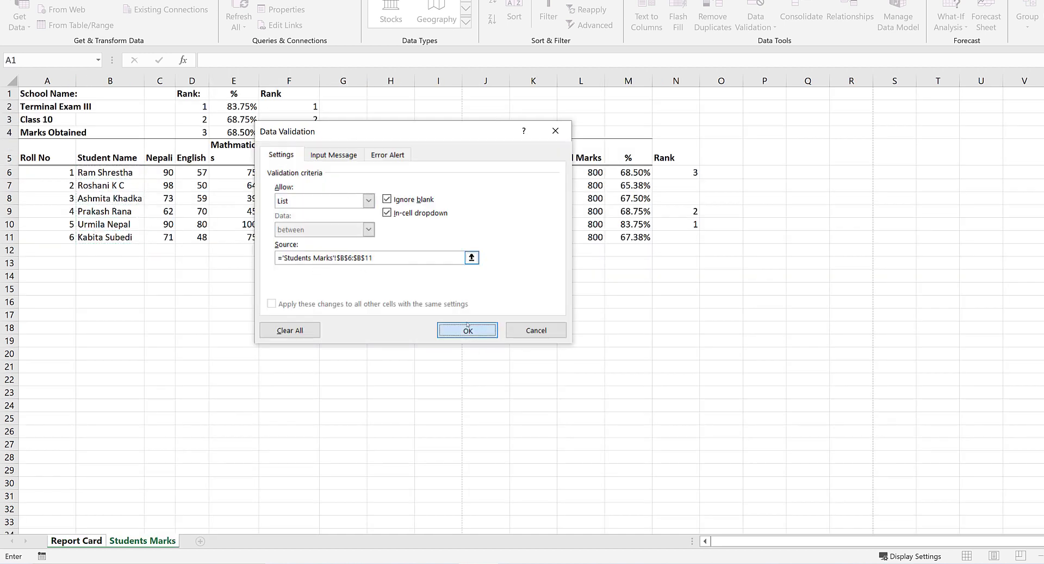
pyautogui.click(490, 333)
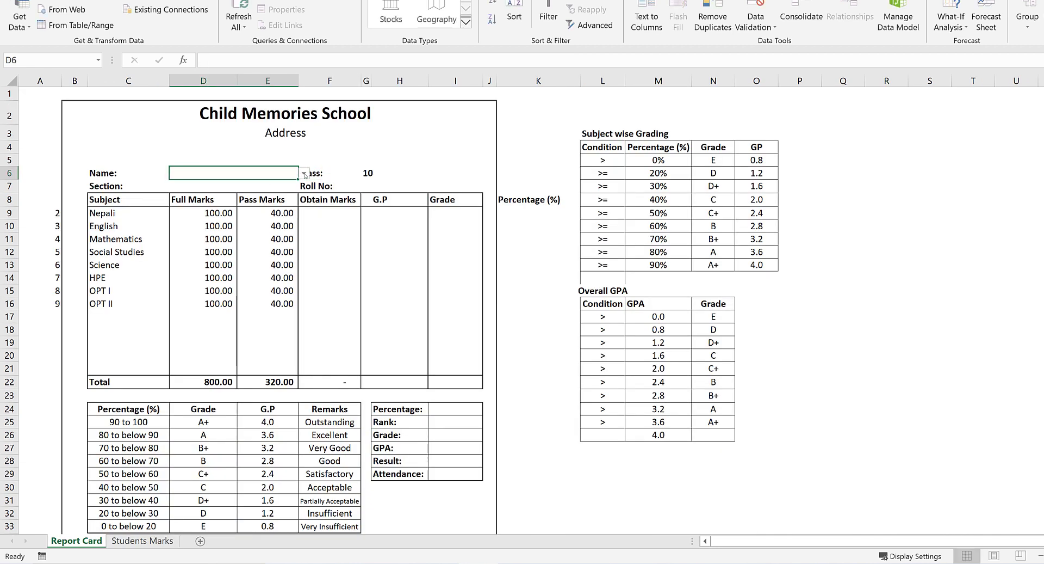
pyautogui.click(304, 174)
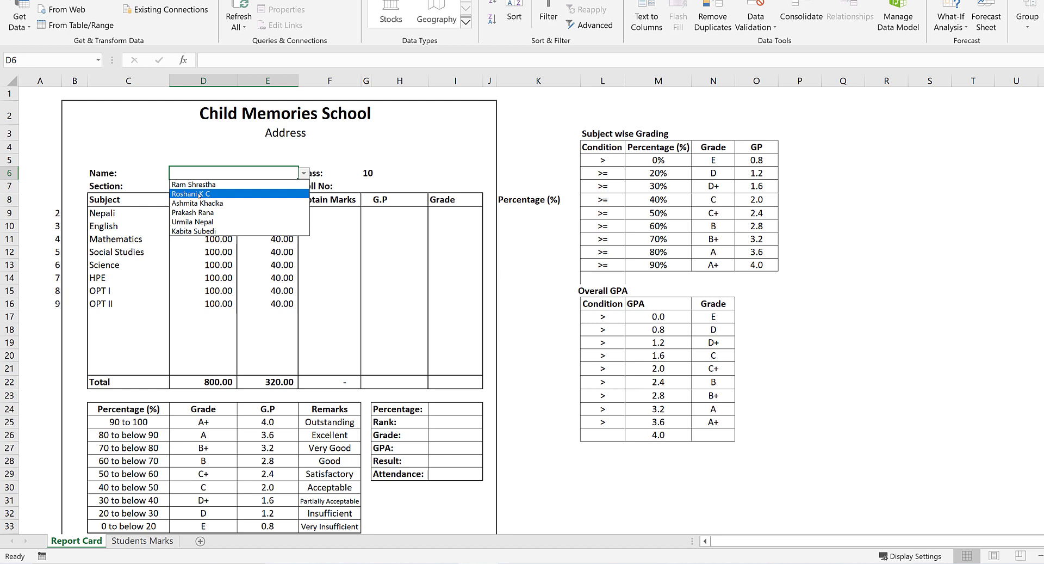
pyautogui.click(215, 185)
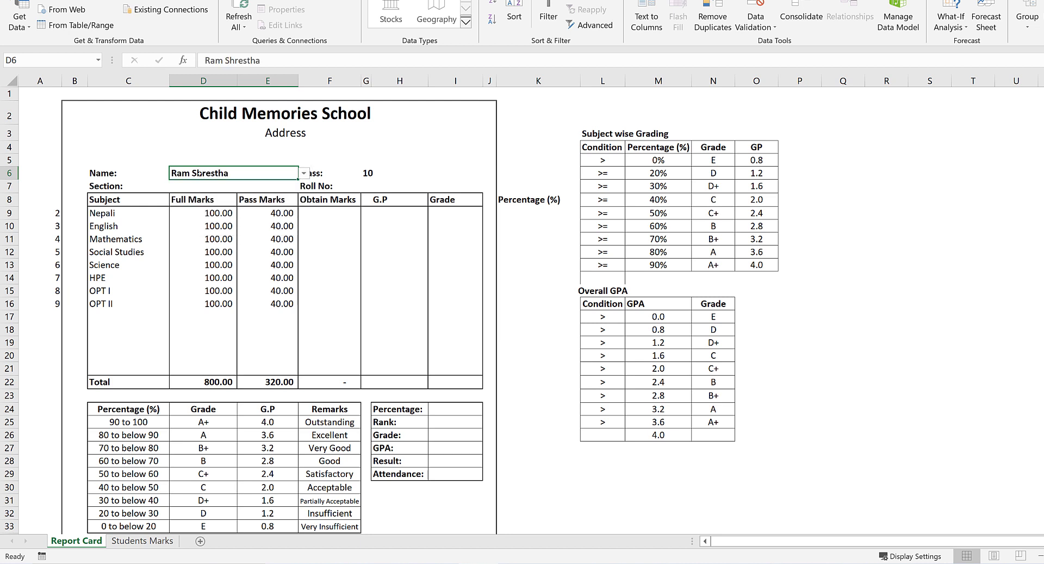
# Step: Review the subjects in C9:C16, the Obtain Marks cells F9:F16 and the selected student in D6
pyautogui.moveTo(114, 215); pyautogui.dragTo(108, 300)
pyautogui.click(311, 215)
pyautogui.moveTo(315, 213); pyautogui.dragTo(321, 304)
pyautogui.click(112, 213)
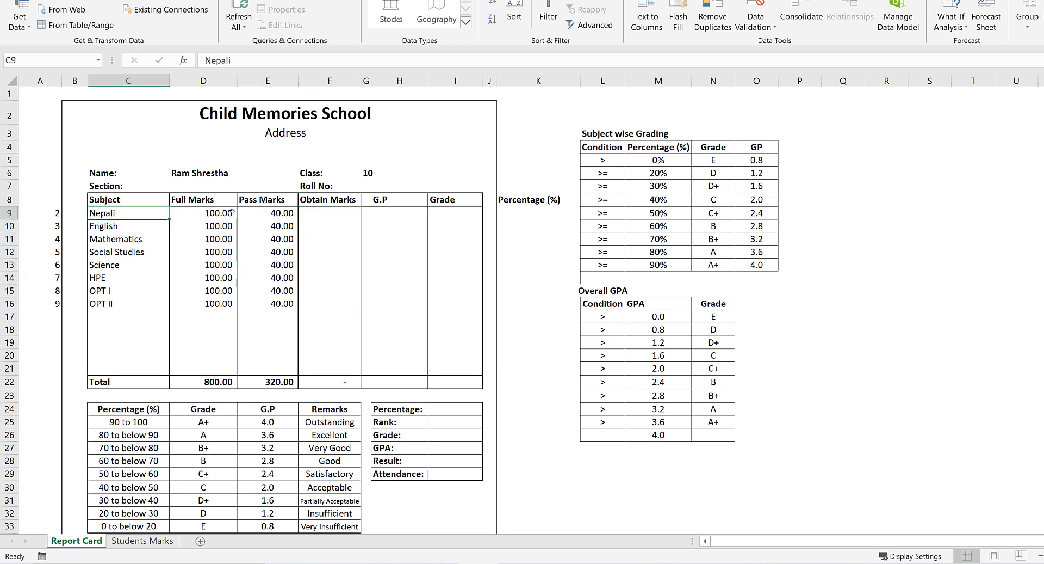
pyautogui.click(203, 172)
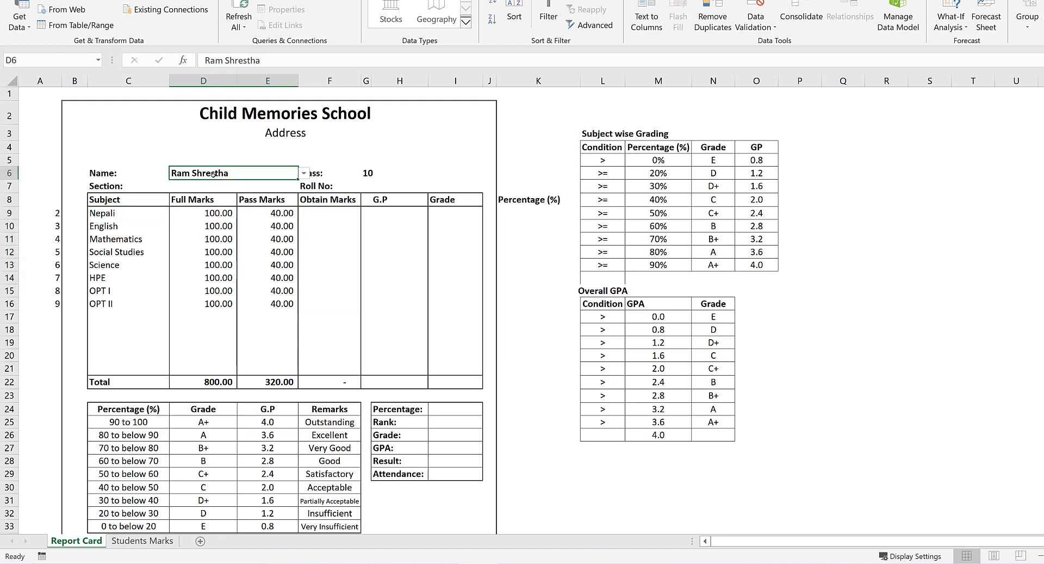
# Step: Start a VLOOKUP formula in Nepali's Obtain Marks cell F9 with the absolute reference $D$6 as lookup value
pyautogui.click(321, 212)
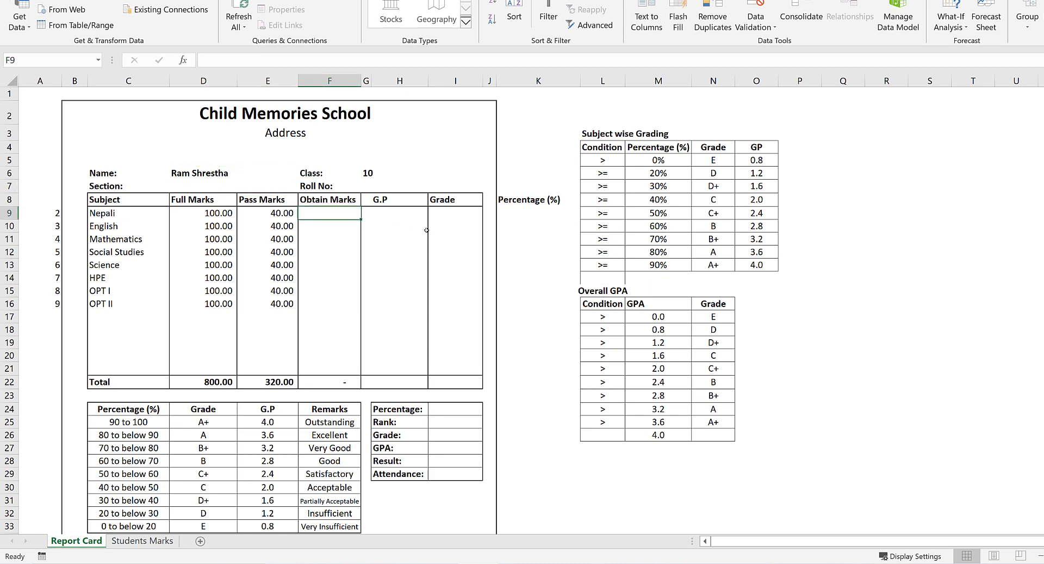
pyautogui.write('=vl')
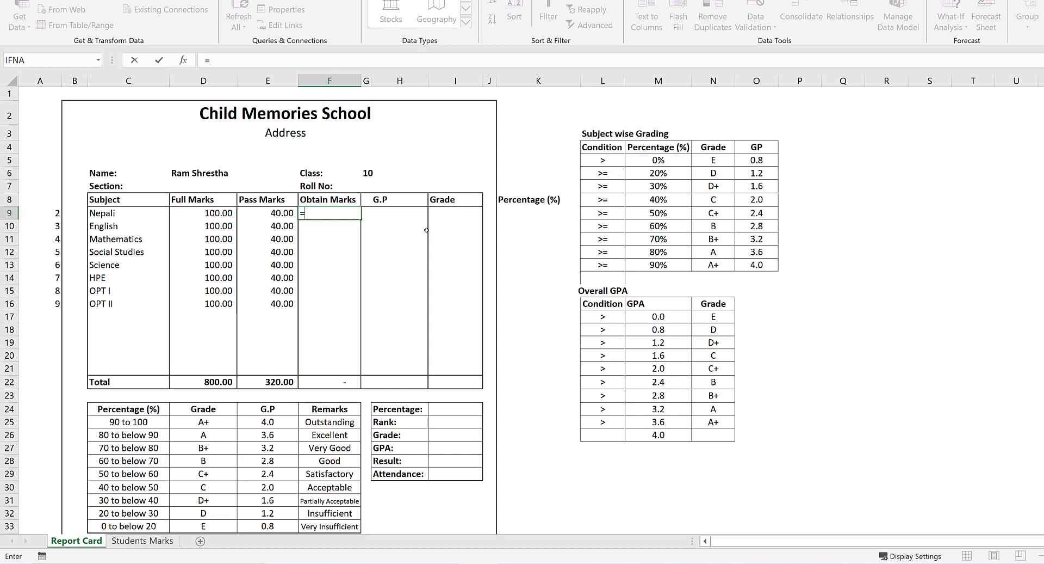
pyautogui.press('Tab')
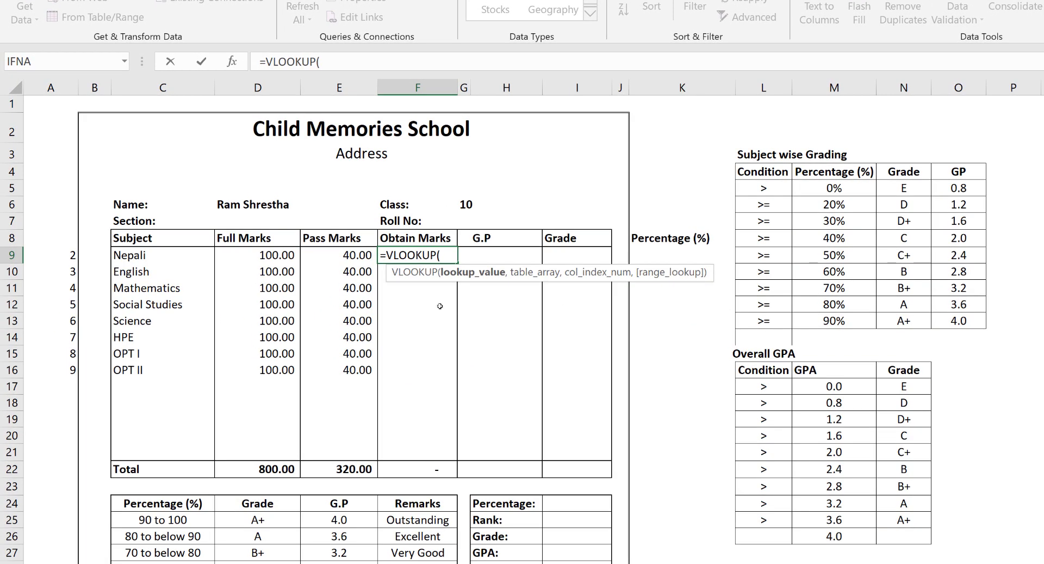
pyautogui.click(235, 206)
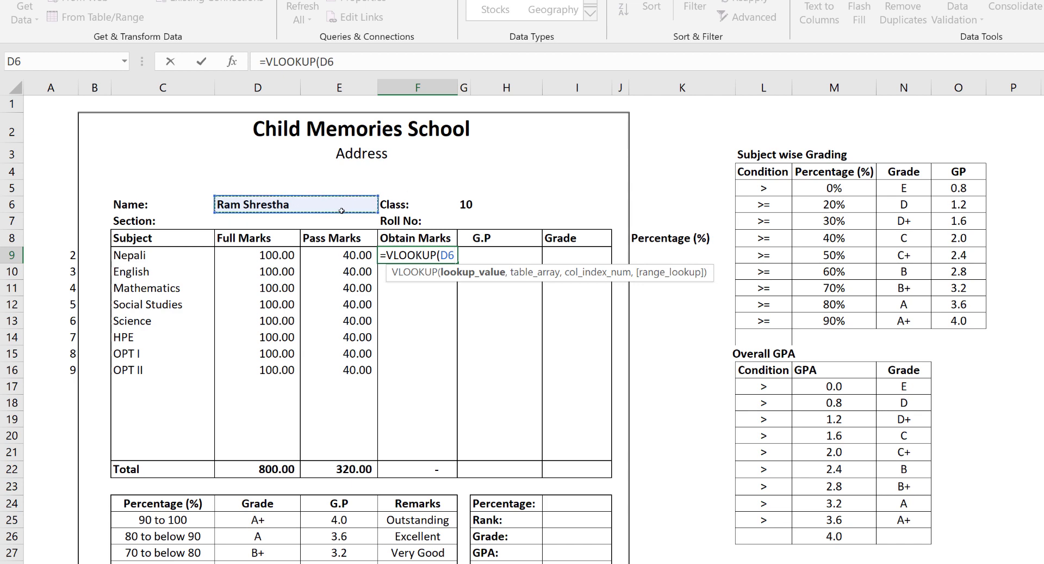
pyautogui.press('F4')
pyautogui.write(',')
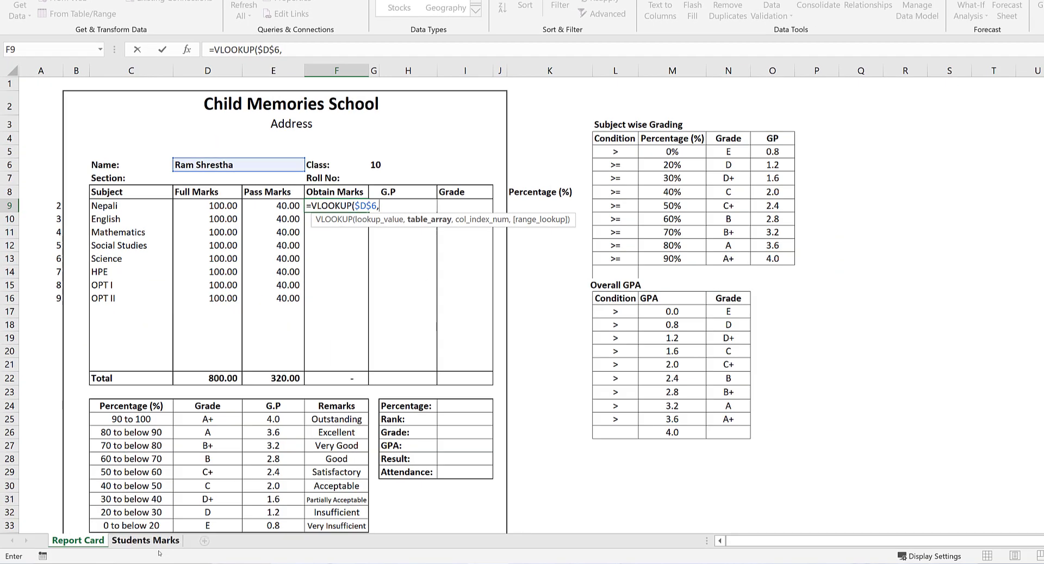
# Step: Set the formula's table array to 'Students Marks'!$B$6:$J$11 with absolute references
pyautogui.click(151, 544)
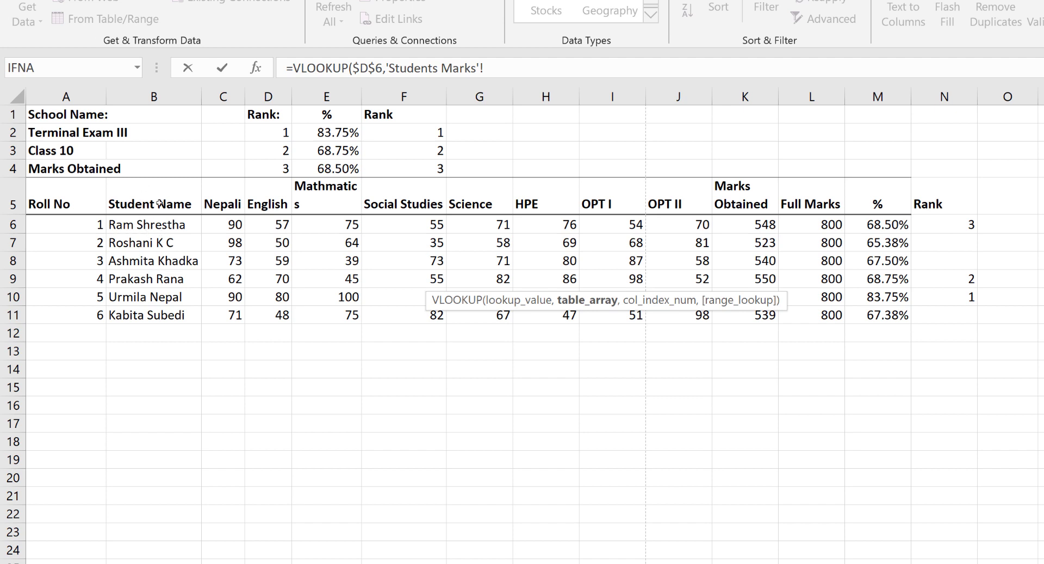
pyautogui.moveTo(143, 223); pyautogui.dragTo(558, 323)
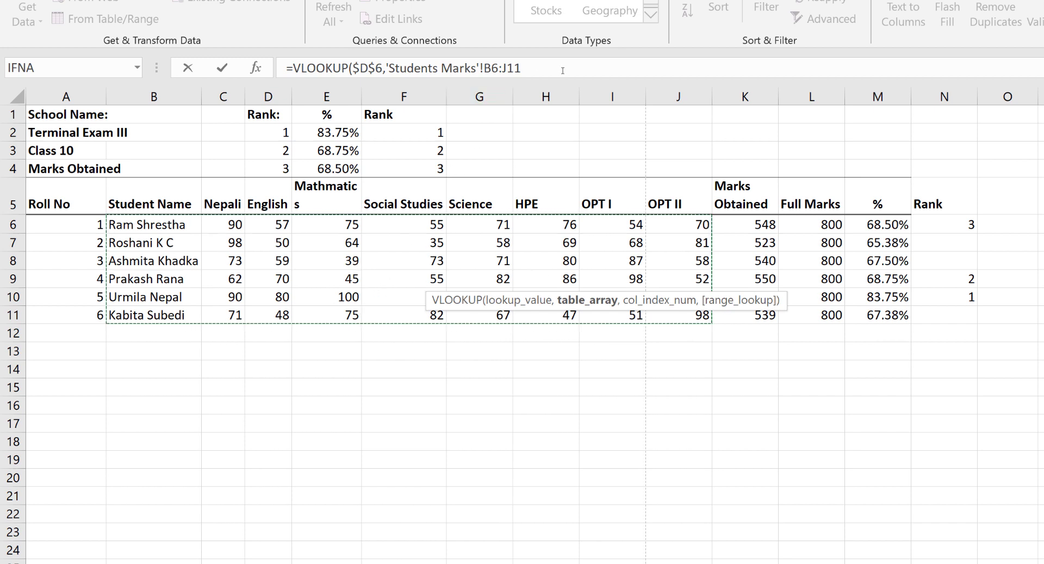
pyautogui.moveTo(564, 70); pyautogui.dragTo(483, 68)
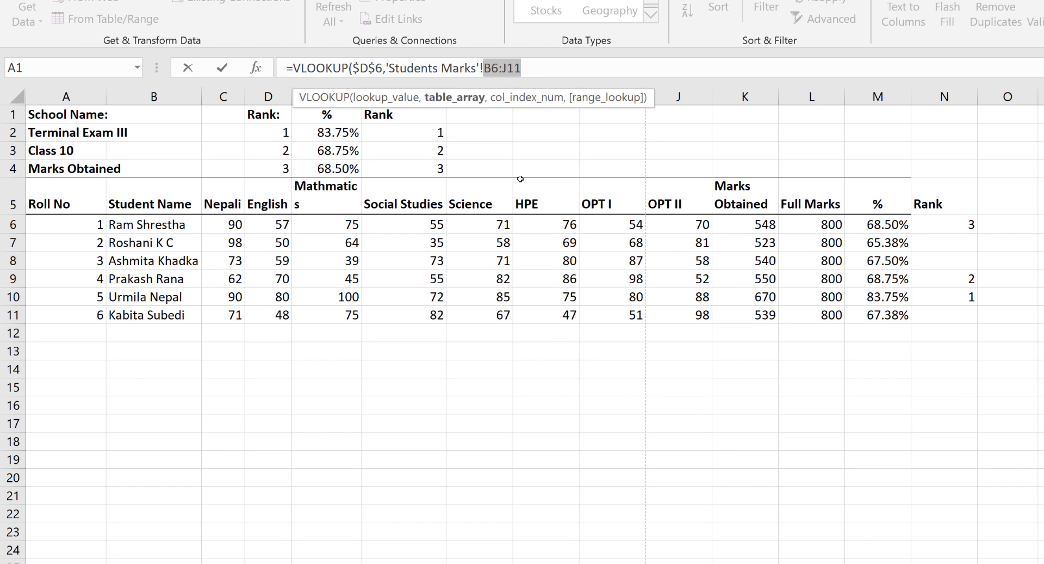
pyautogui.press('F4')
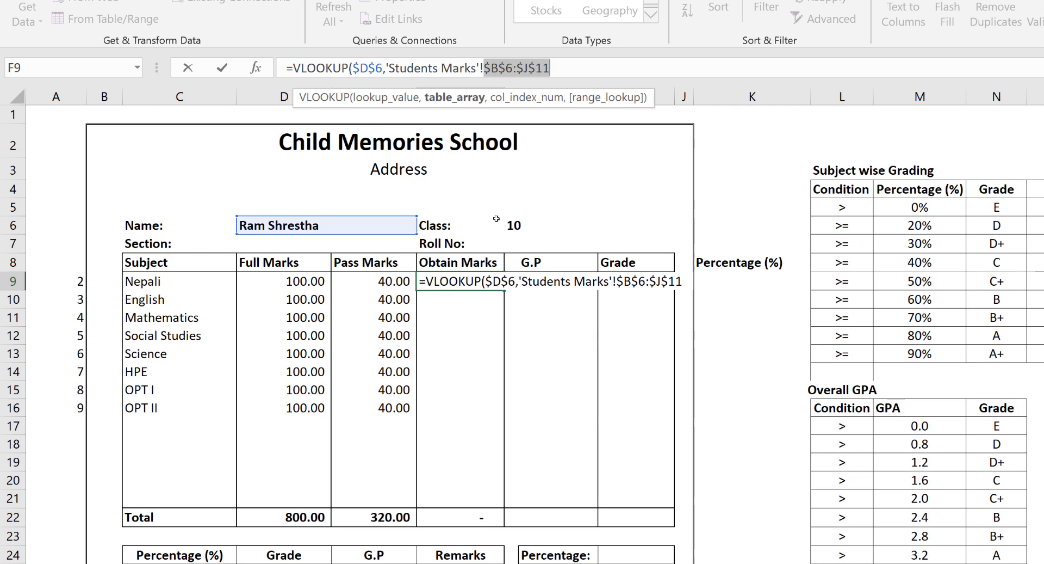
pyautogui.click(565, 66)
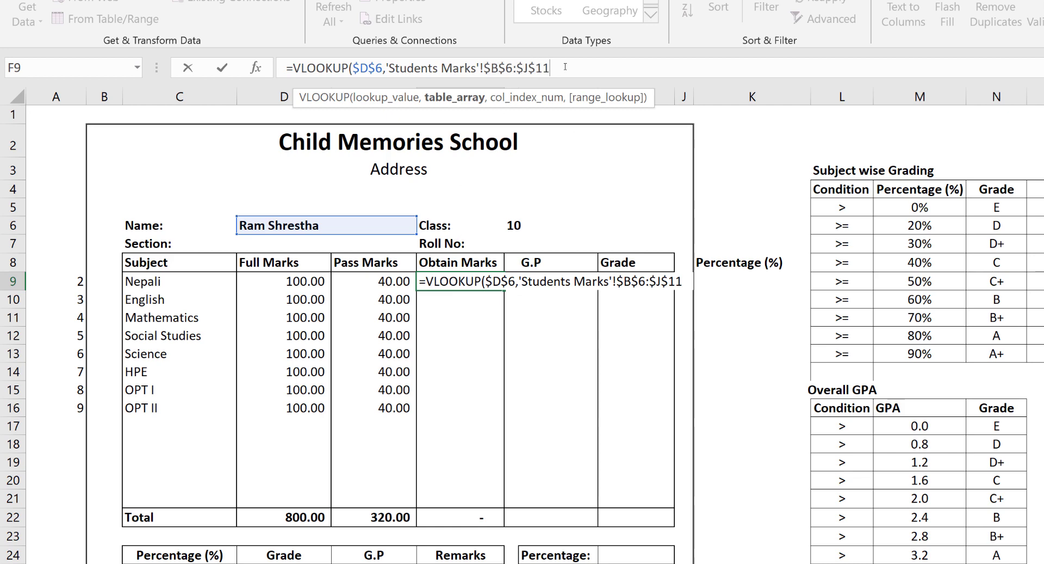
pyautogui.write(',')
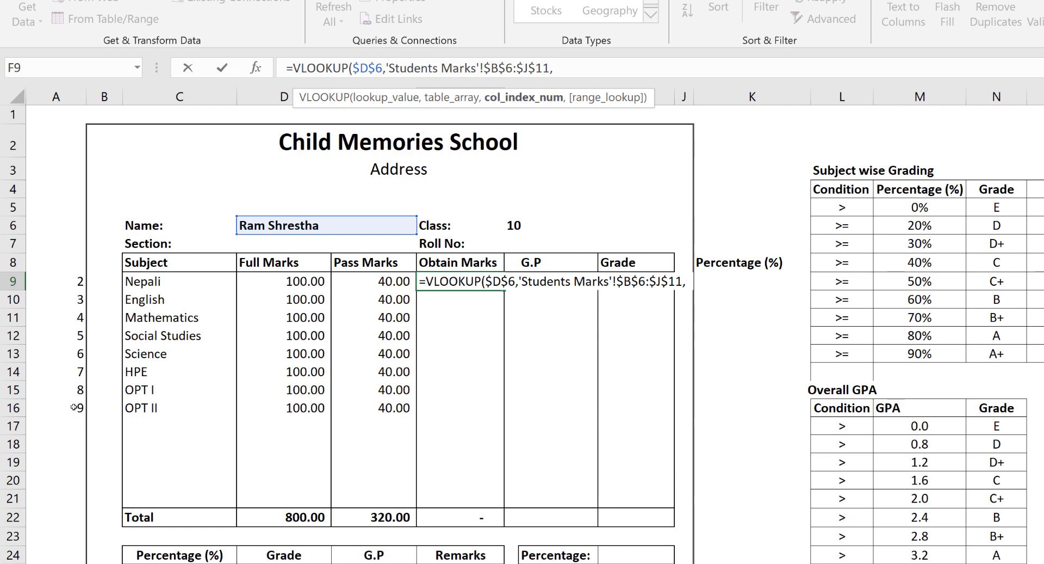
# Step: Use 'Report Card'!A9 as the column index and FALSE for an exact match, and complete the F9 formula
pyautogui.click(64, 283)
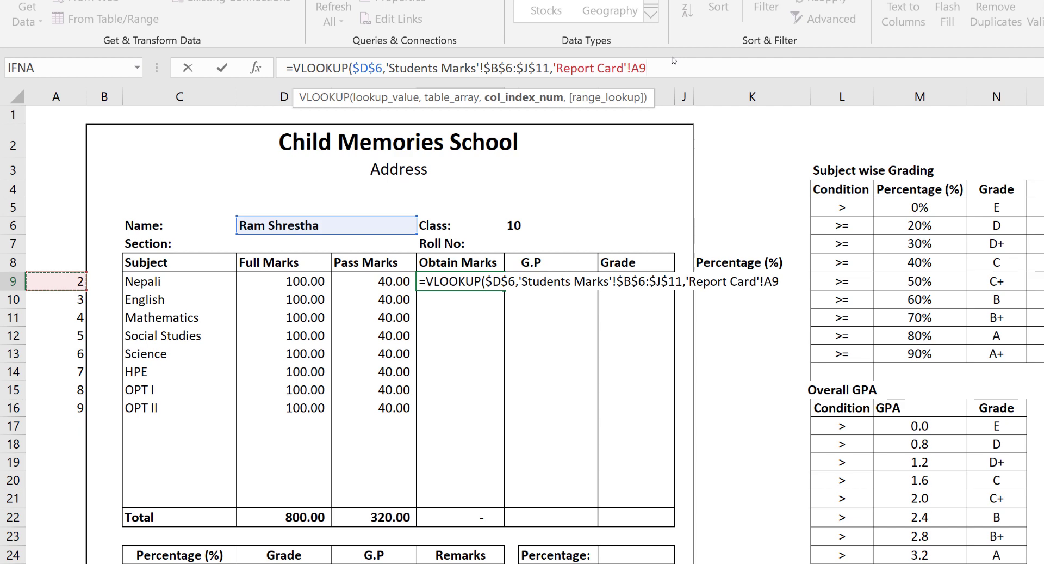
pyautogui.write(',')
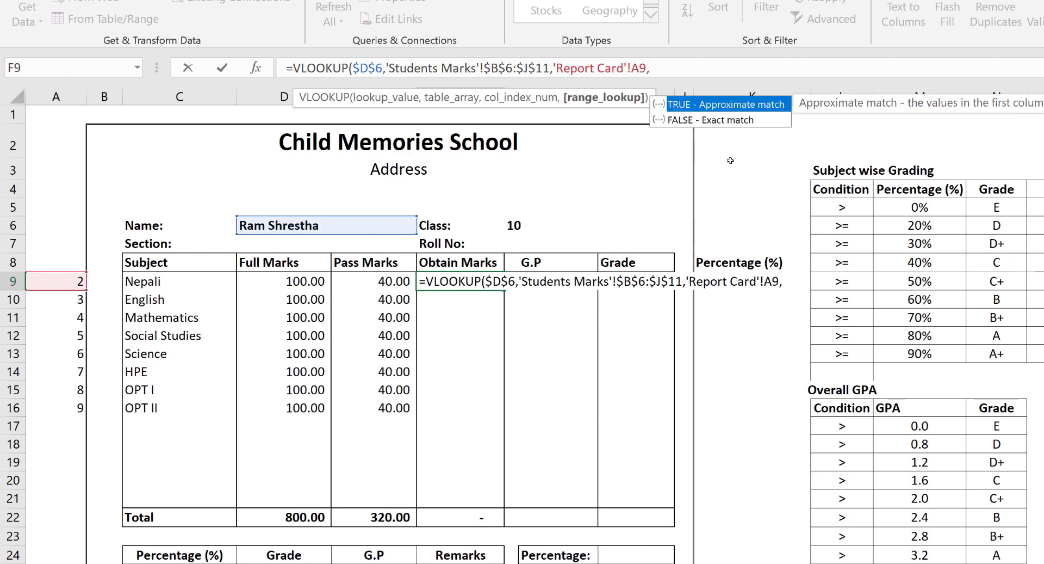
pyautogui.press('Down')
pyautogui.press('Tab')
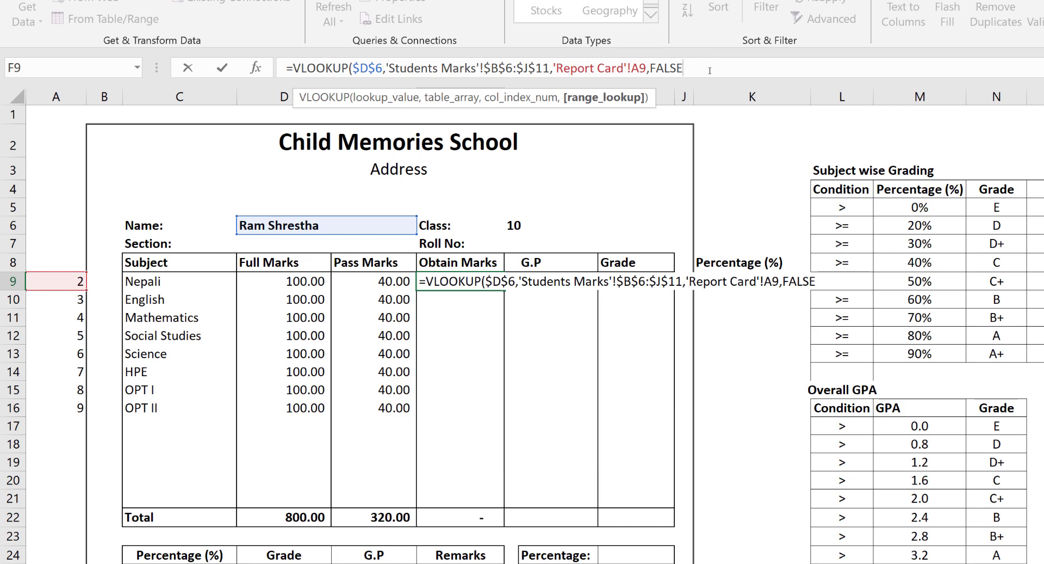
pyautogui.press('Return')
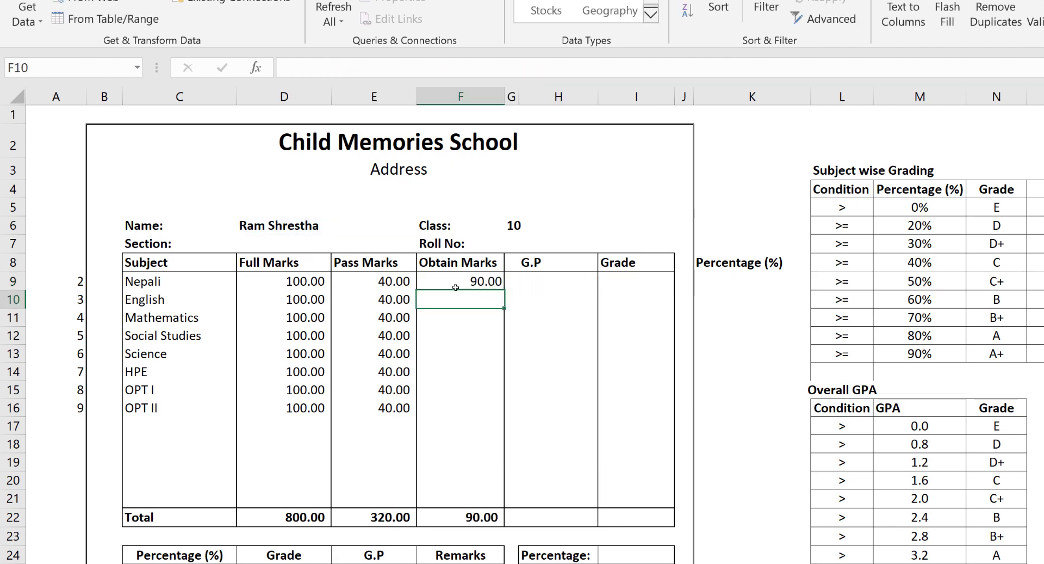
# Step: Check the Nepali mark in F9 against the selected student's row on the Students Marks sheet
pyautogui.click(473, 281)
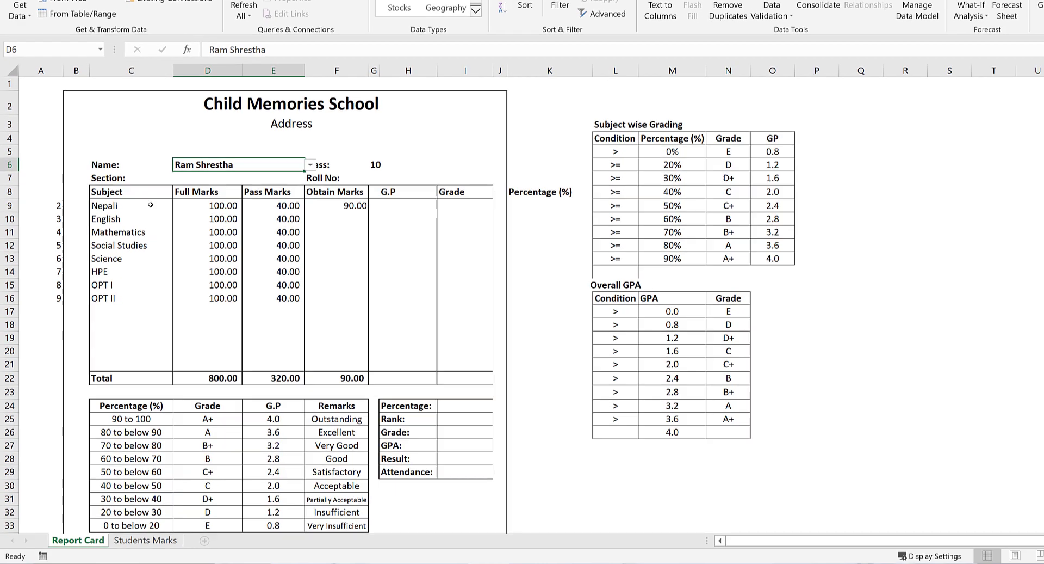
pyautogui.click(151, 204)
pyautogui.press('Right')
pyautogui.press('Right')
pyautogui.press('Right')
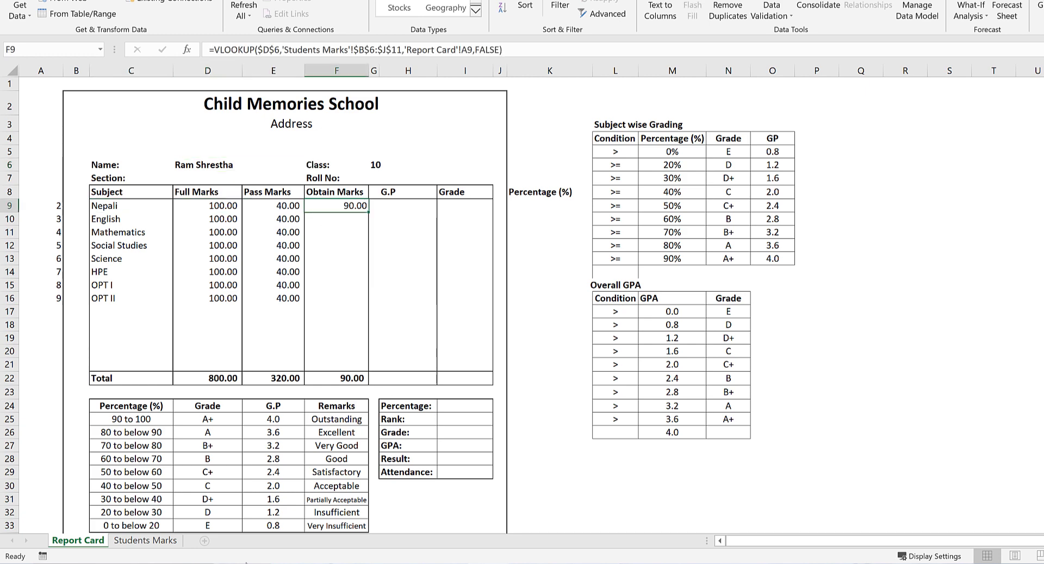
pyautogui.click(143, 532)
pyautogui.hotkey('ctrl', 'pagedown')
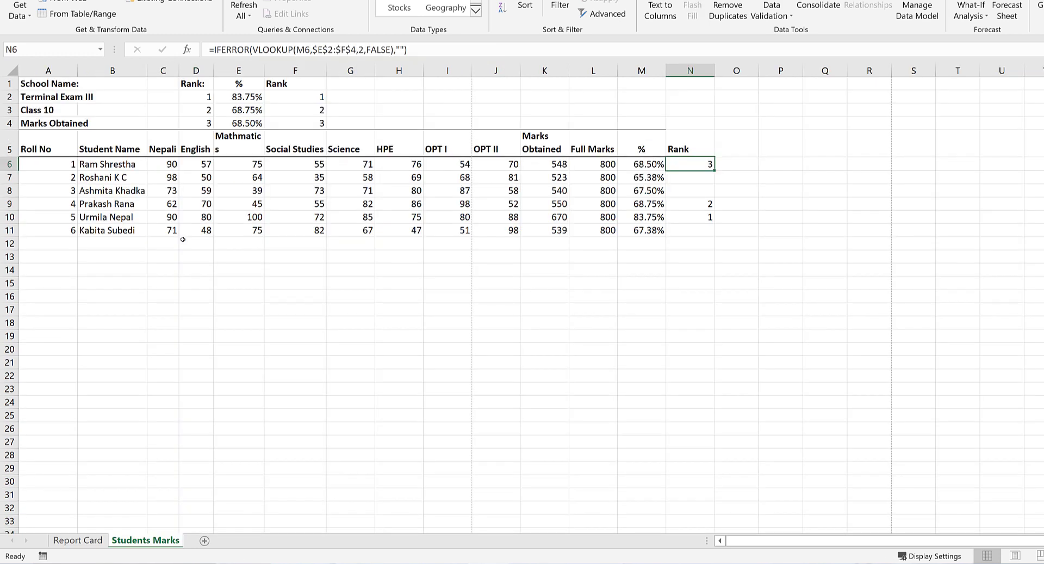
# Step: Examine the order of the student name, Nepali and English columns in the lookup range on the Students Marks sheet
pyautogui.click(111, 169)
pyautogui.click(163, 166)
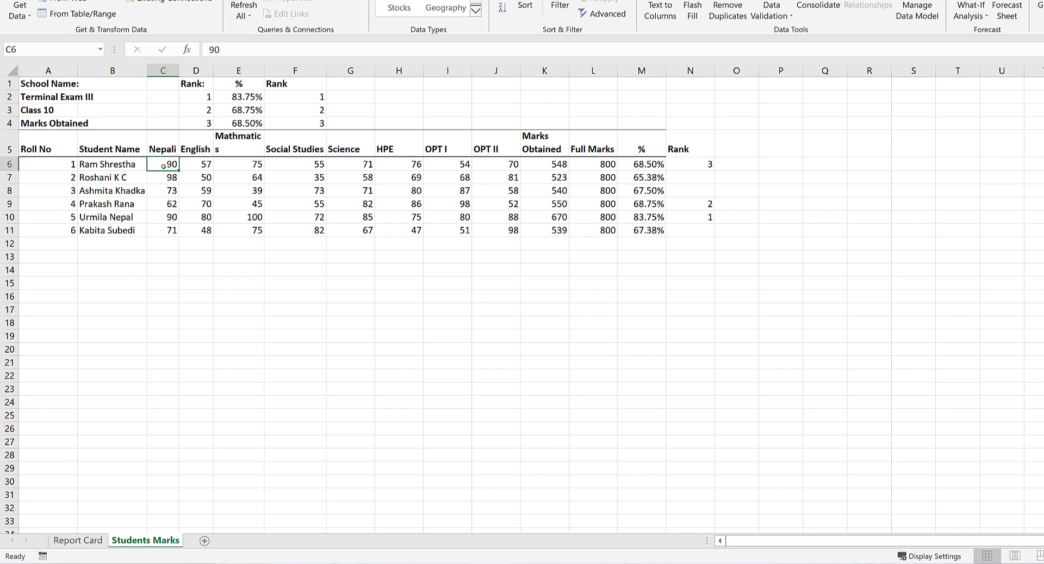
pyautogui.click(132, 140)
pyautogui.moveTo(125, 165); pyautogui.dragTo(129, 231)
pyautogui.click(169, 166)
pyautogui.moveTo(170, 177); pyautogui.dragTo(171, 228)
pyautogui.moveTo(196, 164); pyautogui.dragTo(201, 229)
# Step: Fill the Nepali Obtain Marks formula on the Report Card sheet down through OPT II, covering F9:F16
pyautogui.click(78, 540)
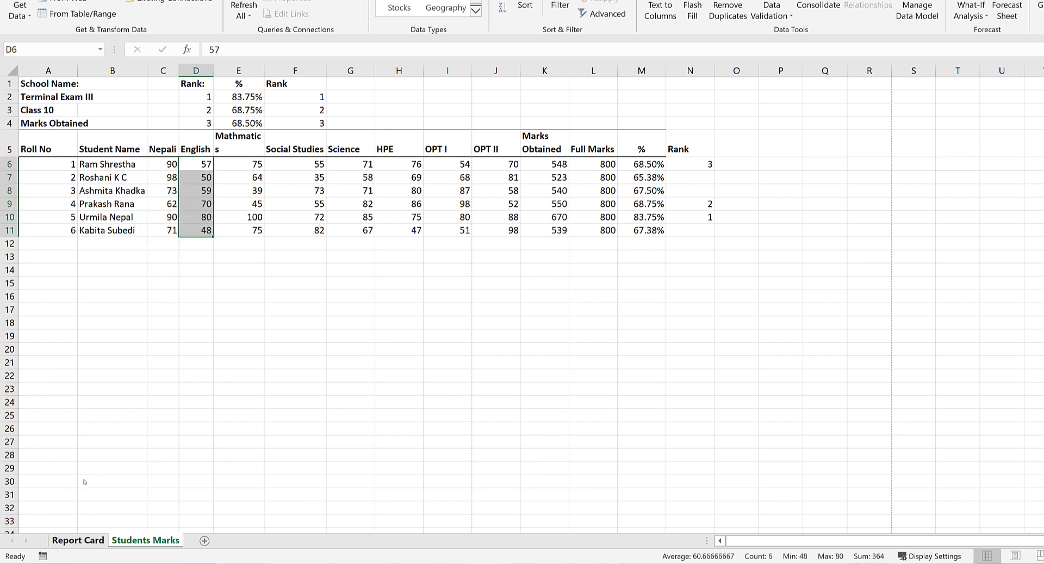
pyautogui.click(57, 218)
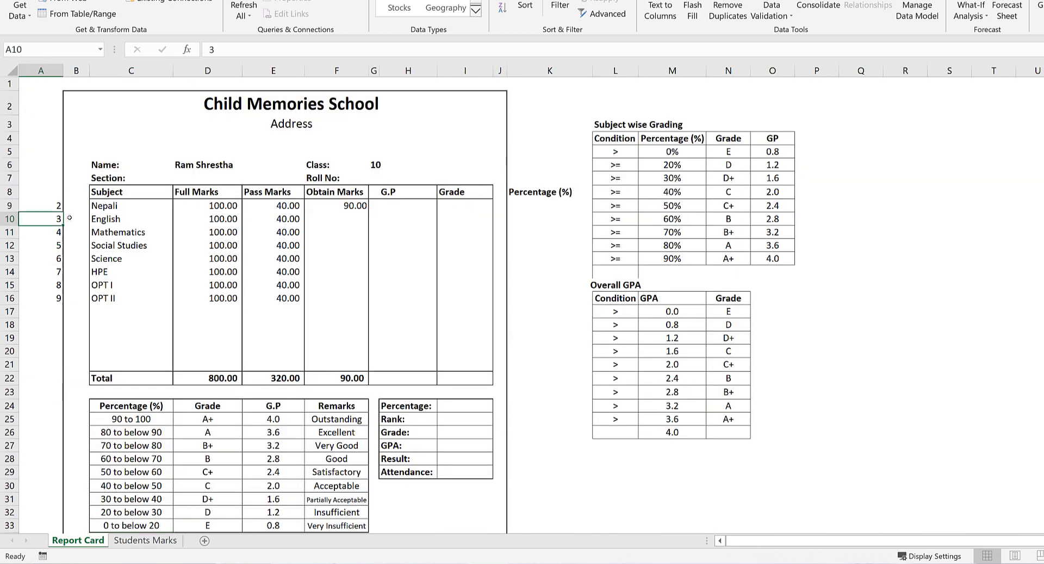
pyautogui.click(353, 205)
pyautogui.moveTo(368, 211); pyautogui.dragTo(353, 300)
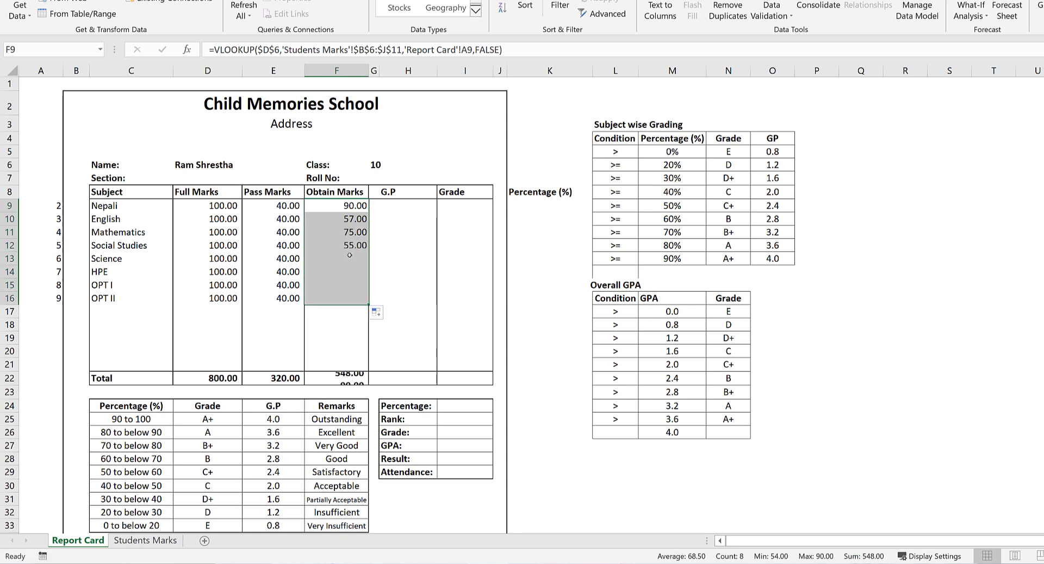
# Step: Check the English and Mathematics marks on the report card against the selected student's row on the Students Marks sheet
pyautogui.click(343, 218)
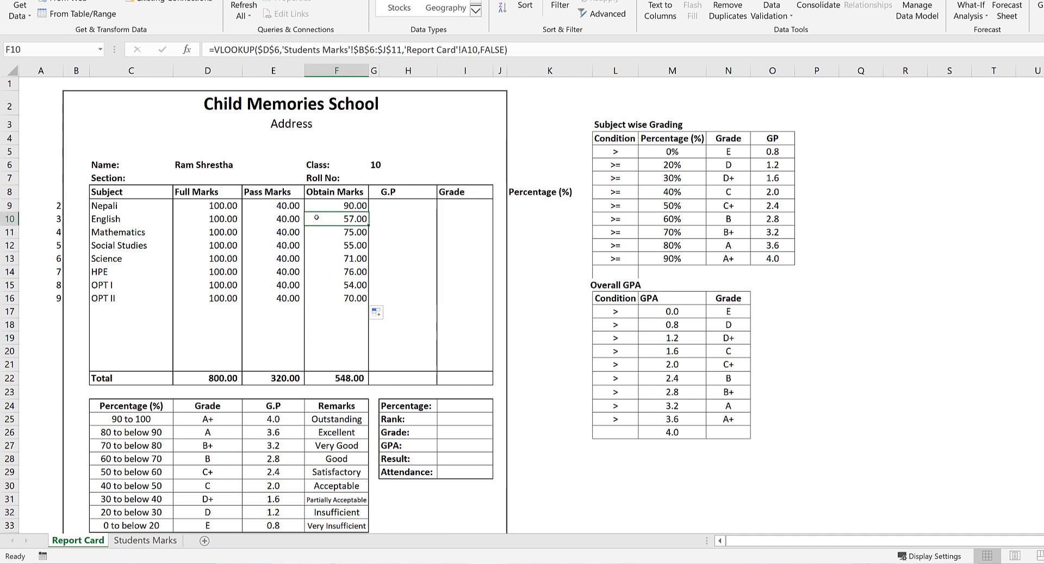
pyautogui.click(121, 220)
pyautogui.click(344, 218)
pyautogui.click(125, 540)
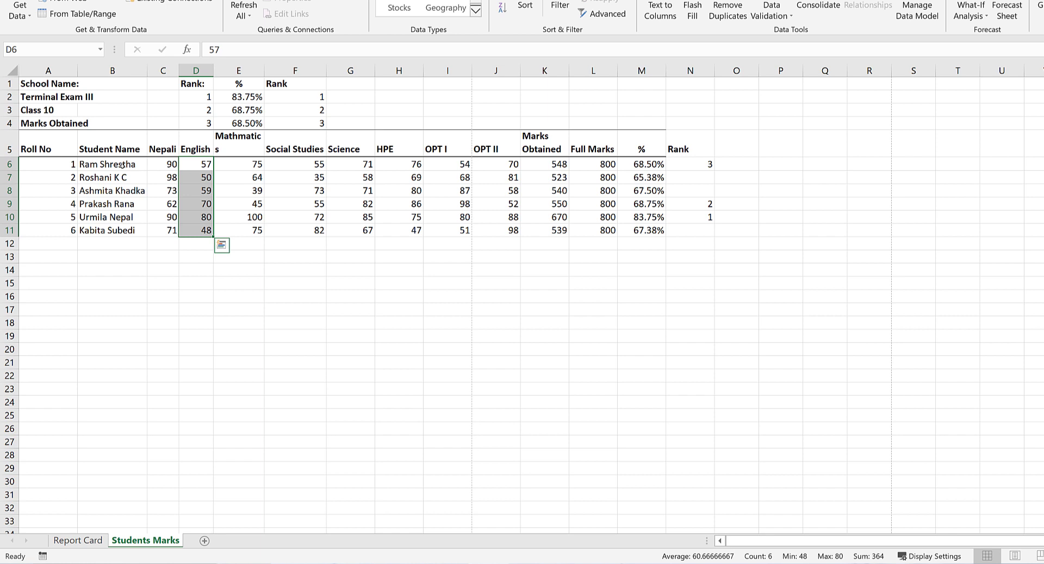
pyautogui.click(207, 165)
pyautogui.click(238, 164)
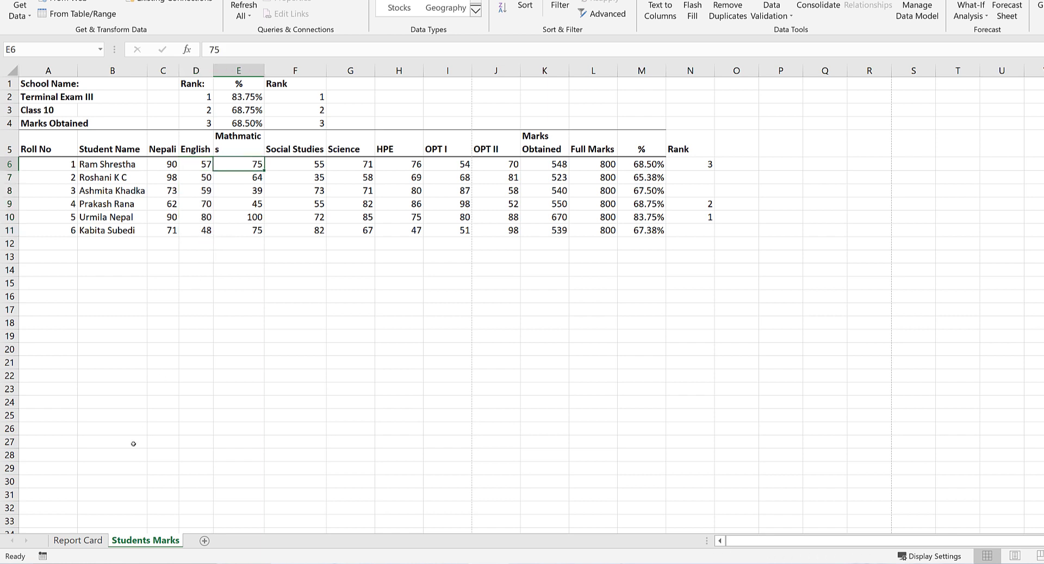
pyautogui.hotkey('ctrl', 'pageup')
pyautogui.click(349, 232)
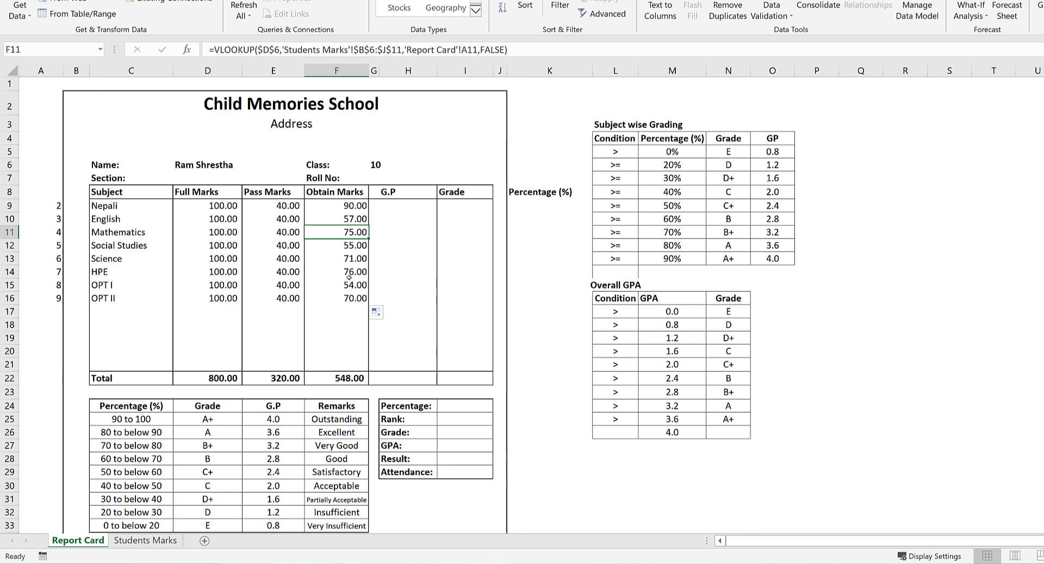
pyautogui.moveTo(346, 208); pyautogui.dragTo(350, 295)
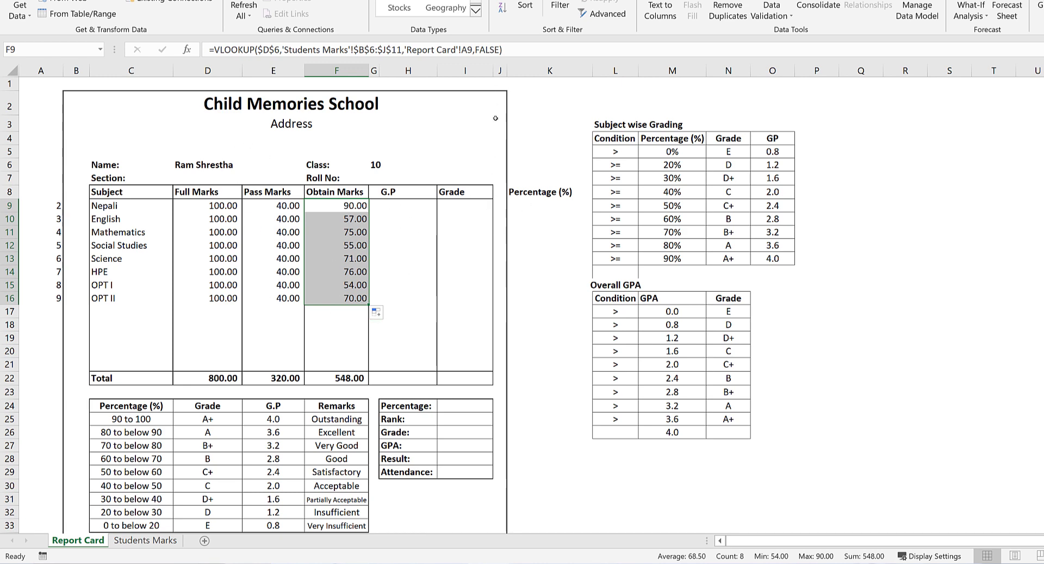
# Step: Calculate Nepali's percentage in K9 of the Report Card sheet with the formula =F9/D9
pyautogui.click(525, 196)
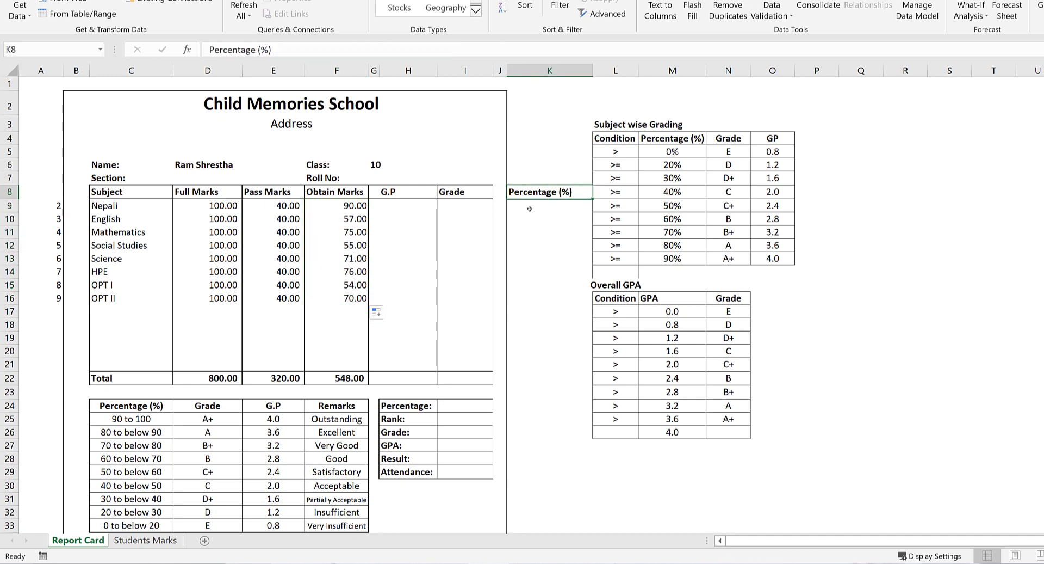
pyautogui.click(532, 209)
pyautogui.write('=')
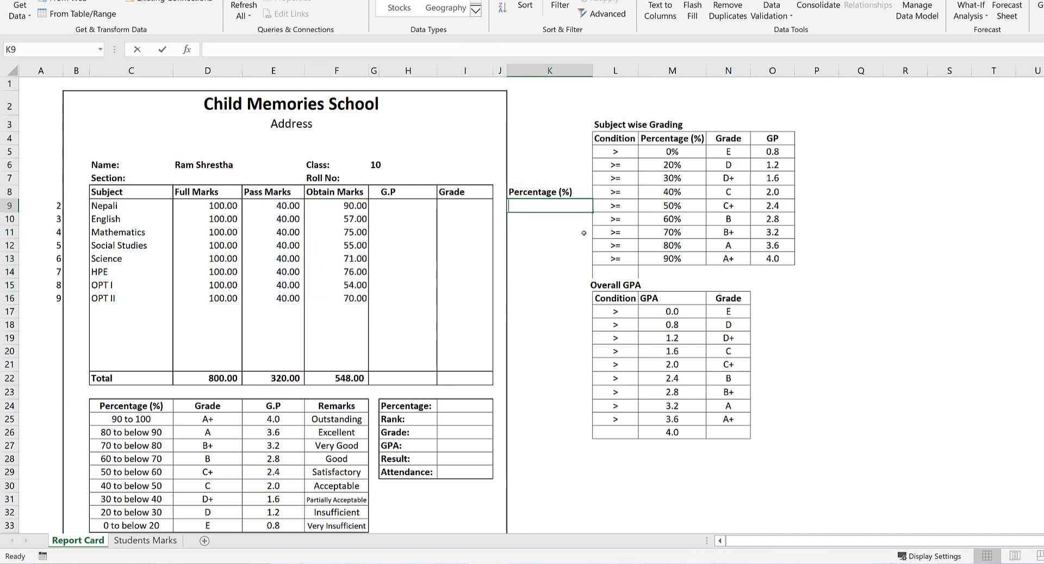
pyautogui.click(353, 205)
pyautogui.write('/')
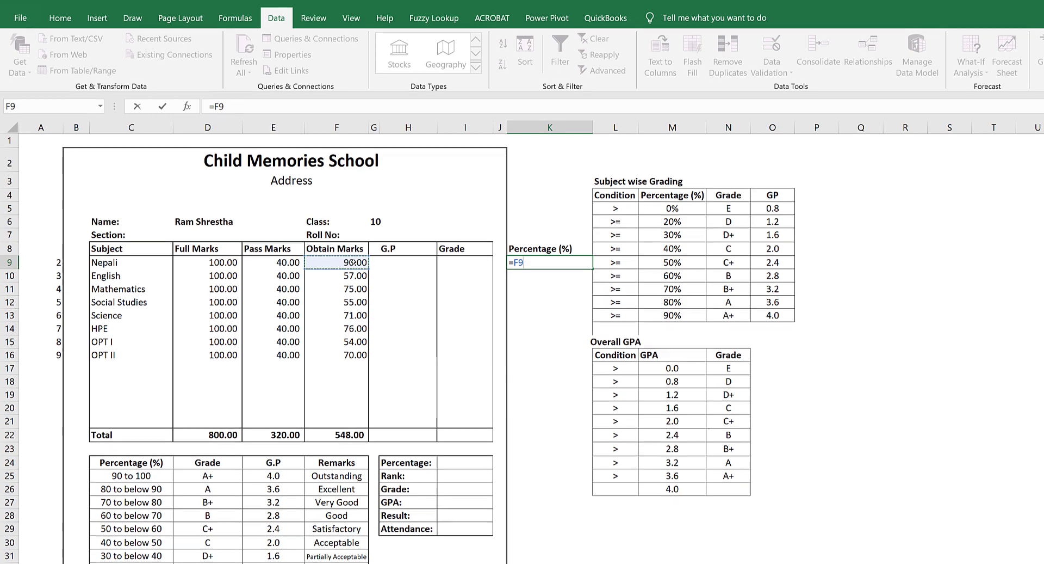
pyautogui.click(223, 278)
pyautogui.press('Return')
pyautogui.press('Up')
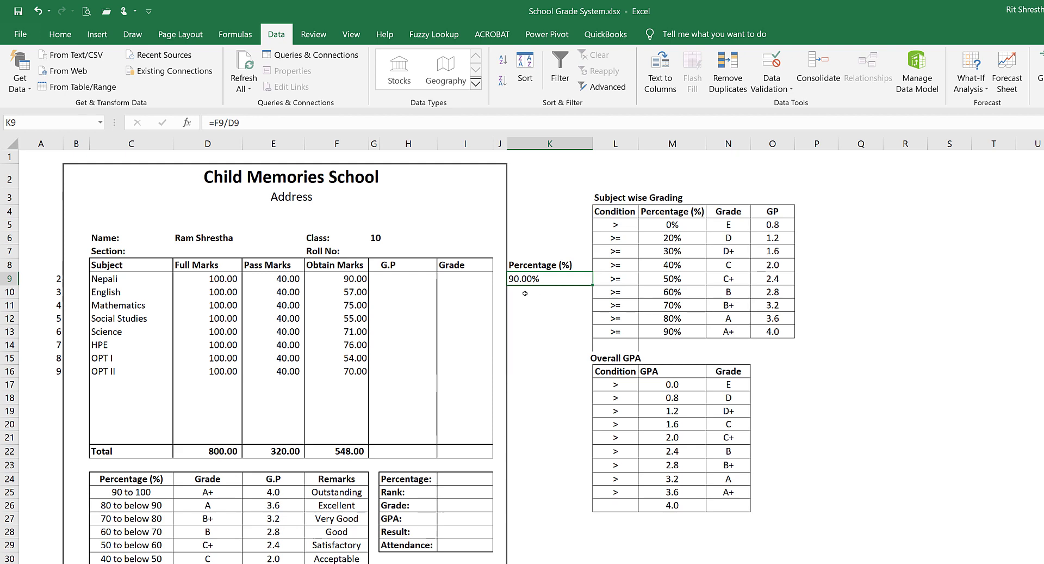
# Step: Show the Nepali percentage in K9 with two decimal places and fill its formula down through OPT II in K16
pyautogui.click(60, 35)
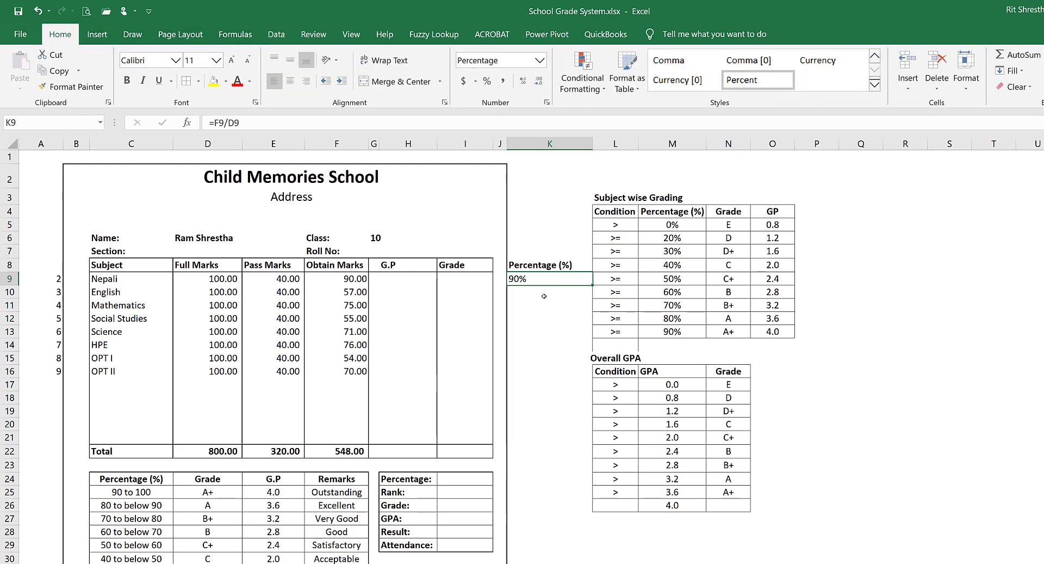
pyautogui.click(524, 81)
pyautogui.click(525, 80)
pyautogui.moveTo(593, 285); pyautogui.dragTo(577, 381)
pyautogui.click(531, 372)
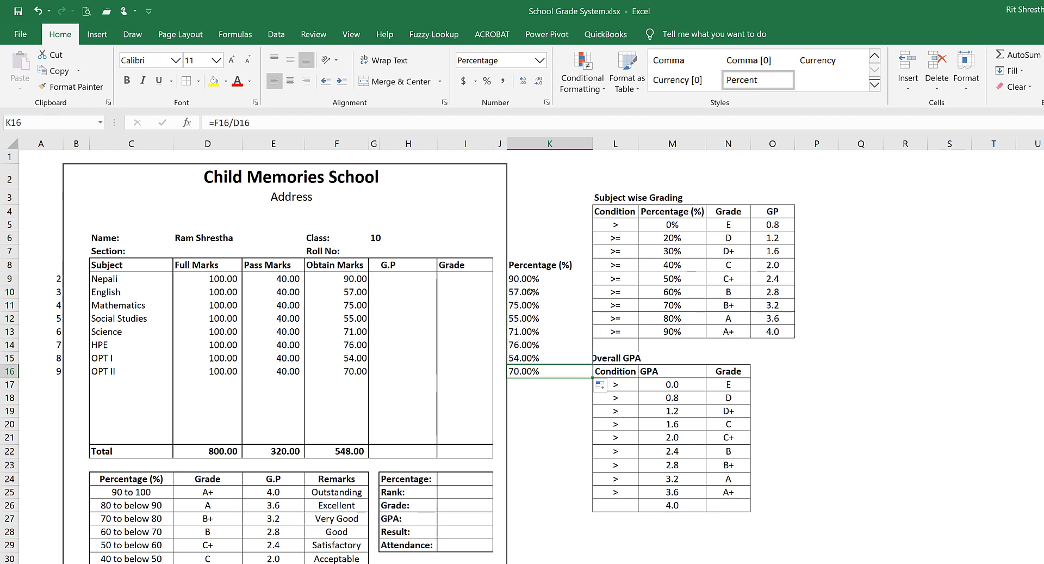
# Step: Swap the last two headings of the subject table so H8 reads Grade and I8 reads GP, matching the grading table
pyautogui.click(518, 280)
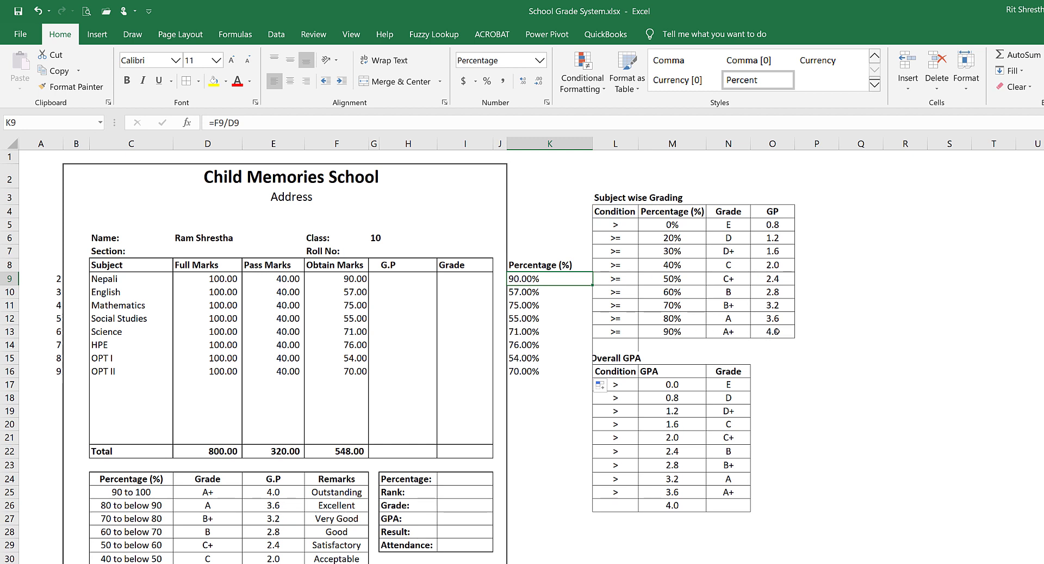
pyautogui.press('Up')
pyautogui.press('Left')
pyautogui.press('Left')
pyautogui.press('Left')
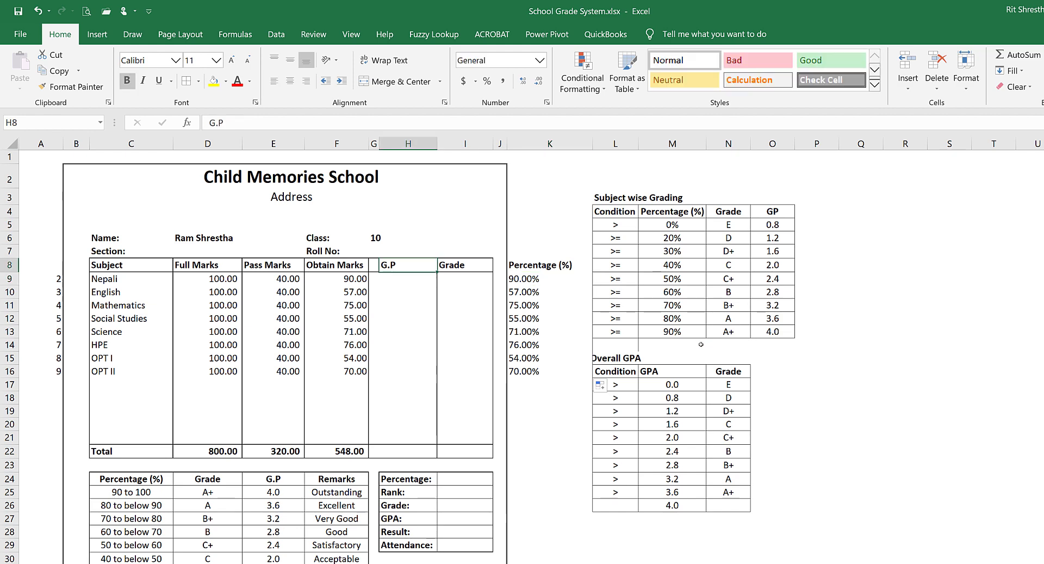
pyautogui.click(661, 333)
pyautogui.hotkey('shift', 'Right')
pyautogui.hotkey('shift', 'Right')
pyautogui.click(403, 286)
pyautogui.press('Up')
pyautogui.write('Grade')
pyautogui.press('Tab')
pyautogui.write('GP')
pyautogui.click(389, 283)
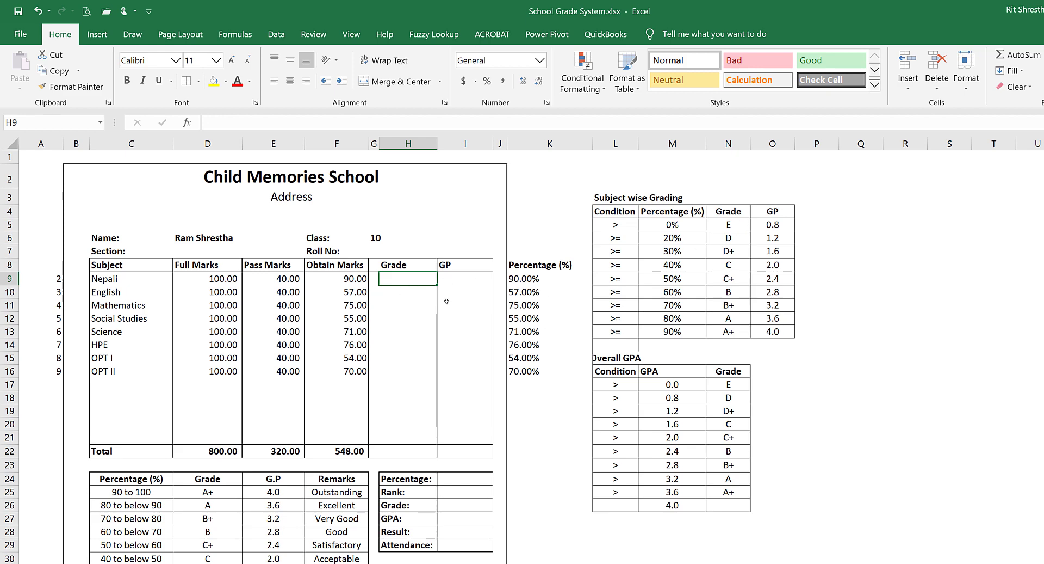
# Step: Start a VLOOKUP formula in Nepali's Grade cell H9 with the percentage in K9 as the lookup value
pyautogui.click(526, 280)
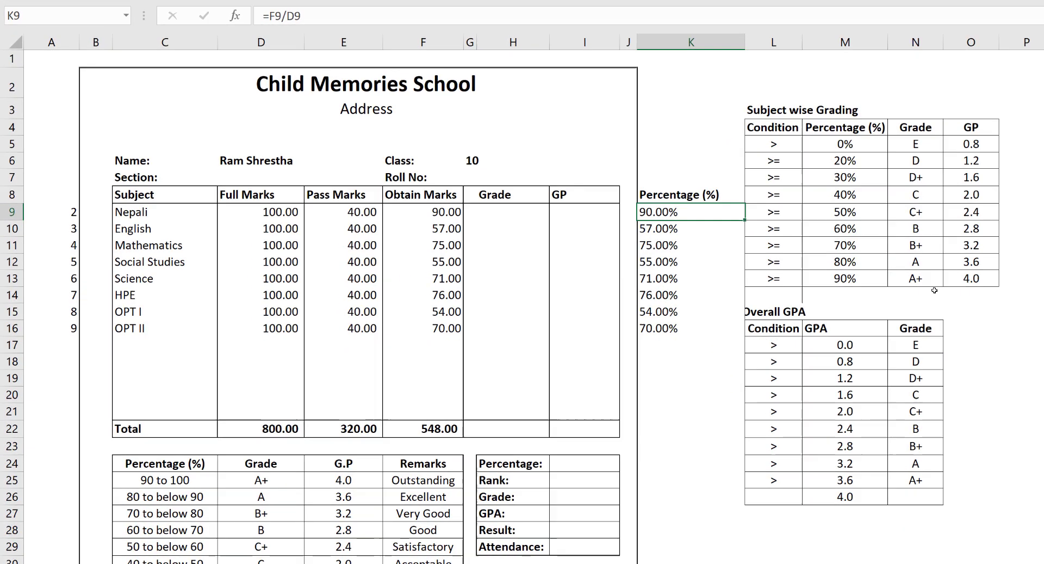
pyautogui.click(928, 281)
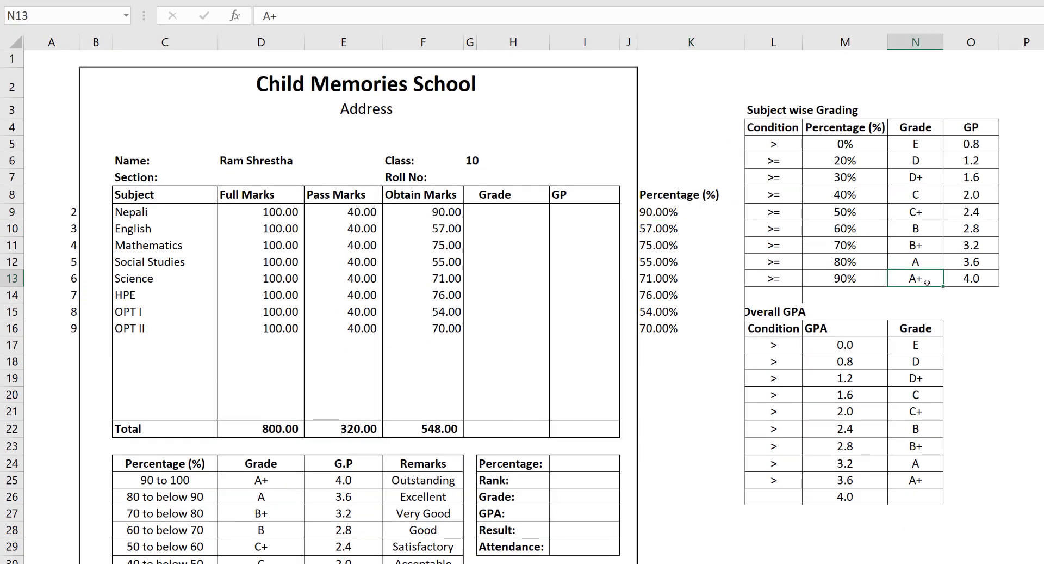
pyautogui.click(506, 217)
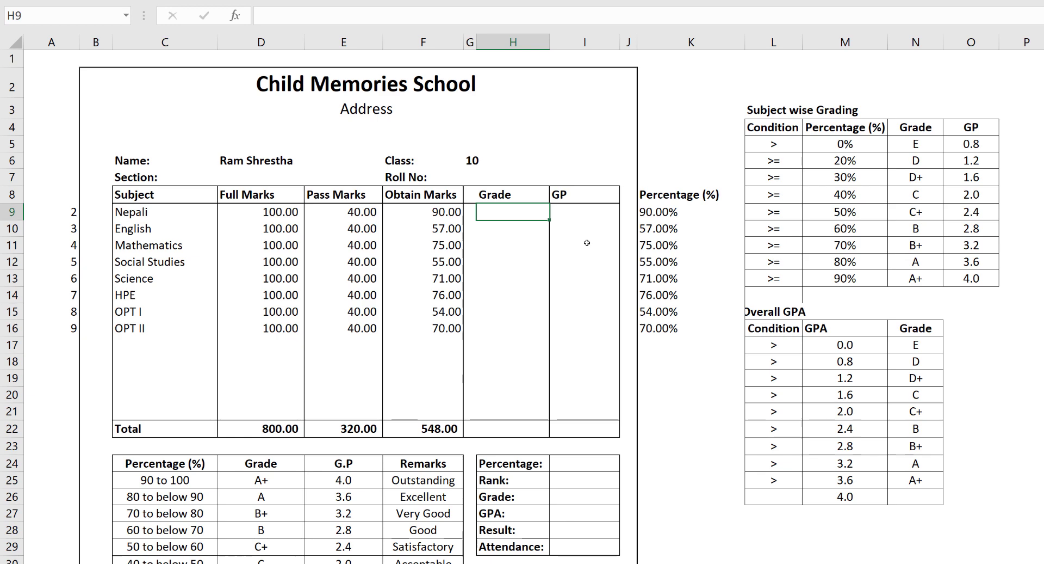
pyautogui.write('=vl')
pyautogui.press('Tab')
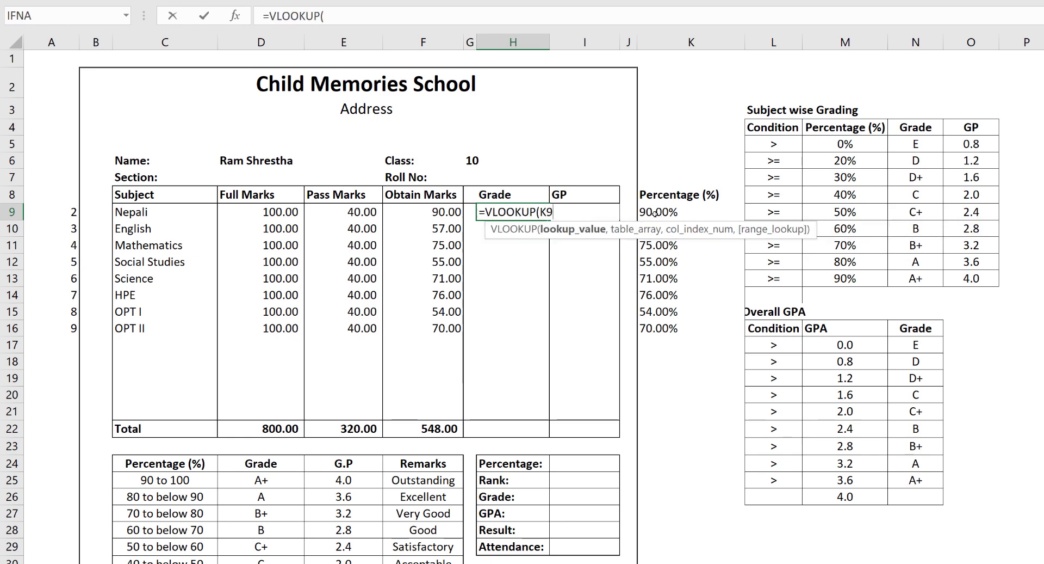
pyautogui.click(657, 214)
pyautogui.write(',')
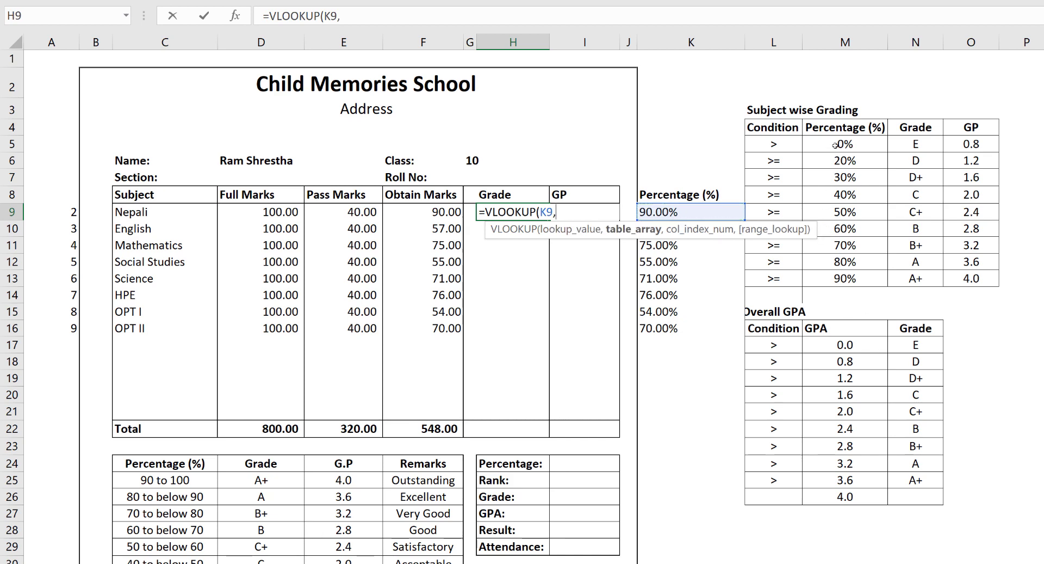
# Step: Complete the H9 formula with table array $M$5:$N$13, column index 2 and TRUE for an approximate match
pyautogui.moveTo(841, 143); pyautogui.dragTo(906, 266)
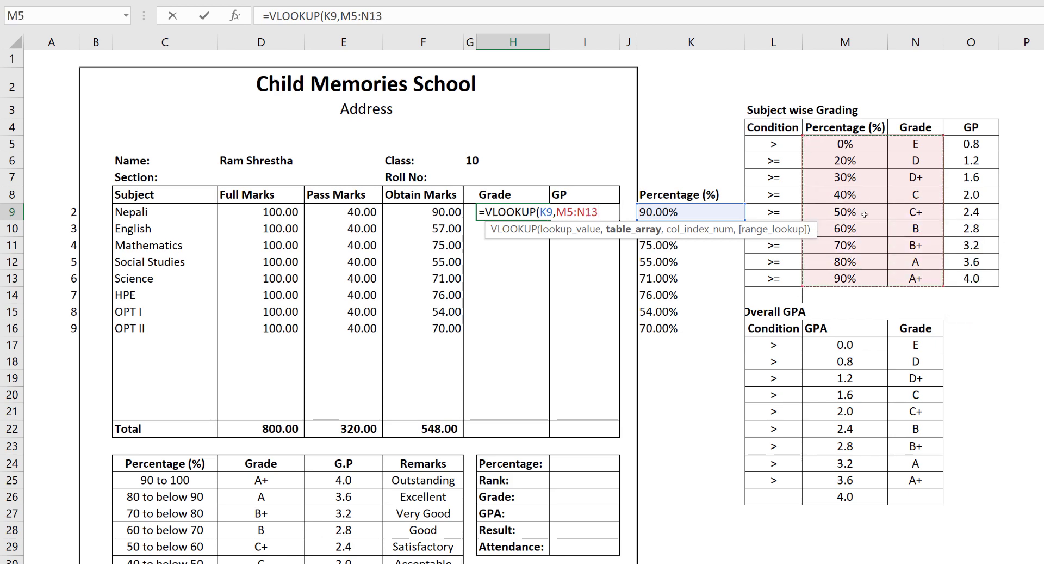
pyautogui.press('F4')
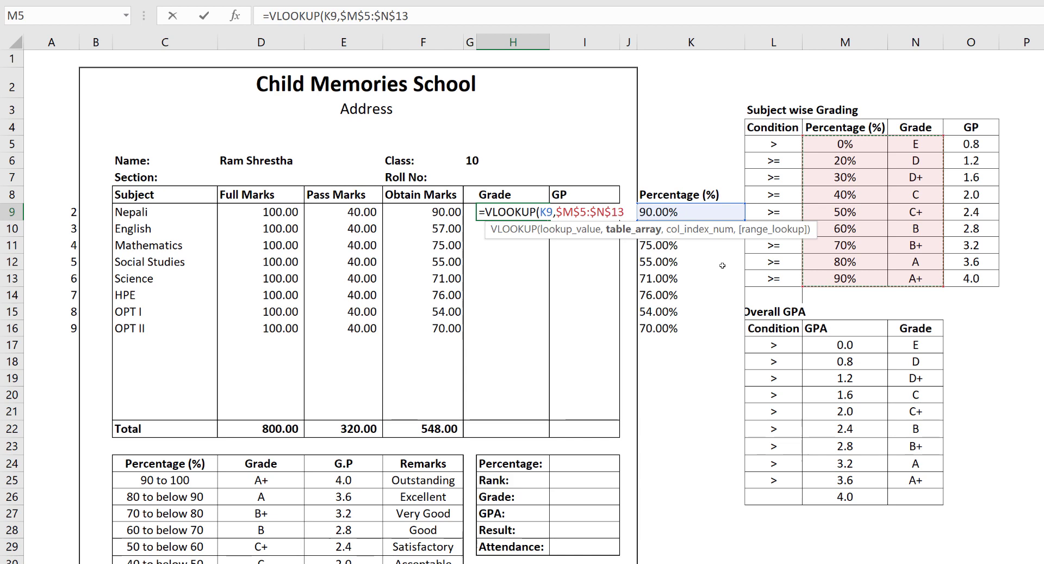
pyautogui.write(',')
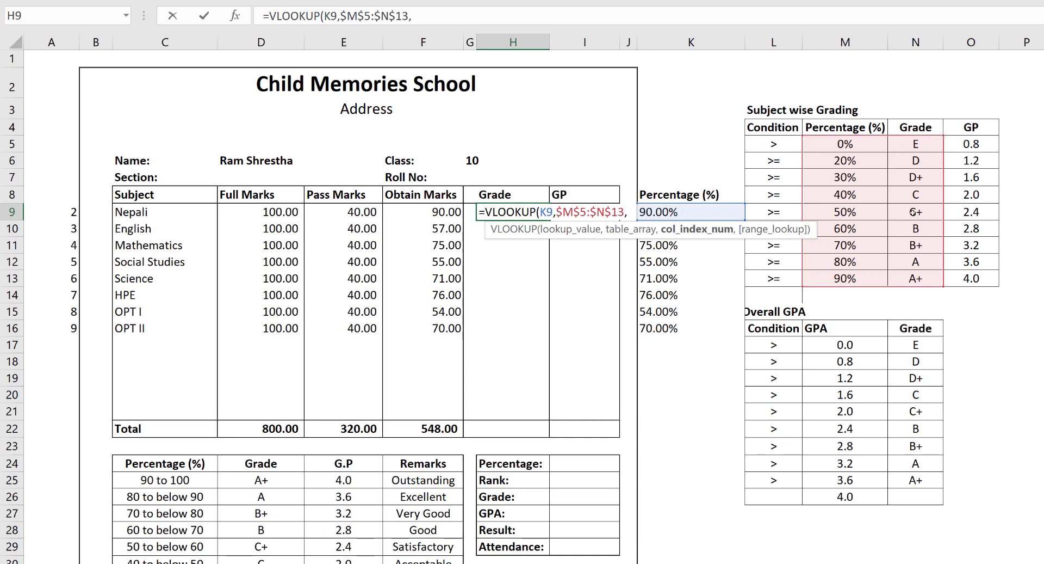
pyautogui.write('2,')
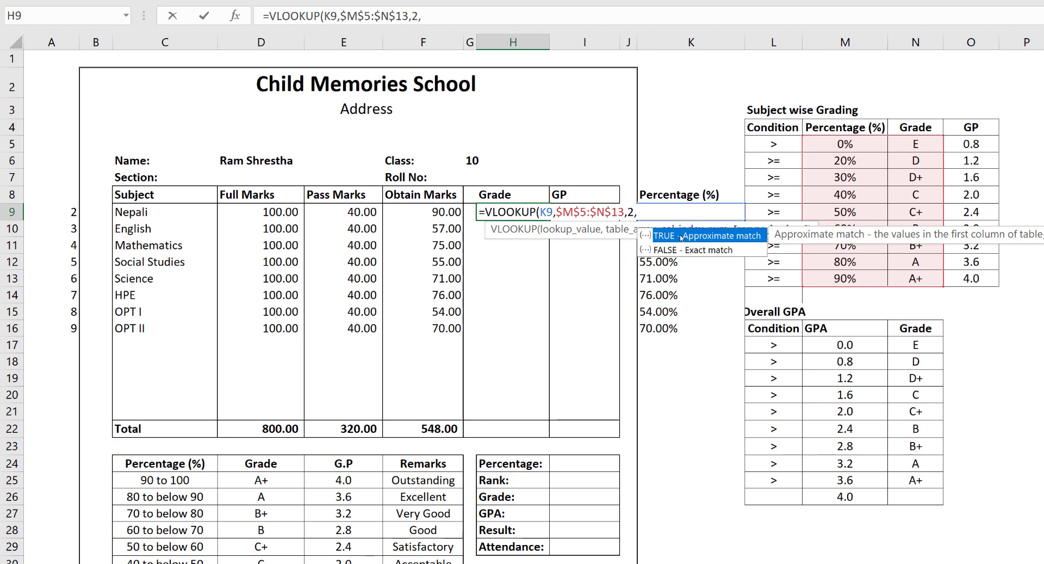
pyautogui.press('Escape')
pyautogui.write('TRUE')
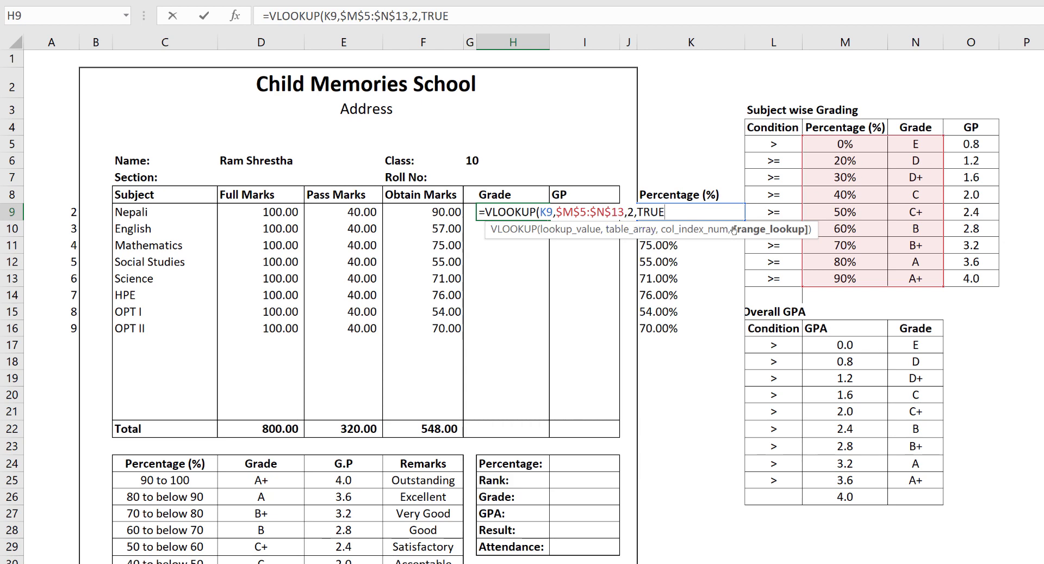
pyautogui.write(')')
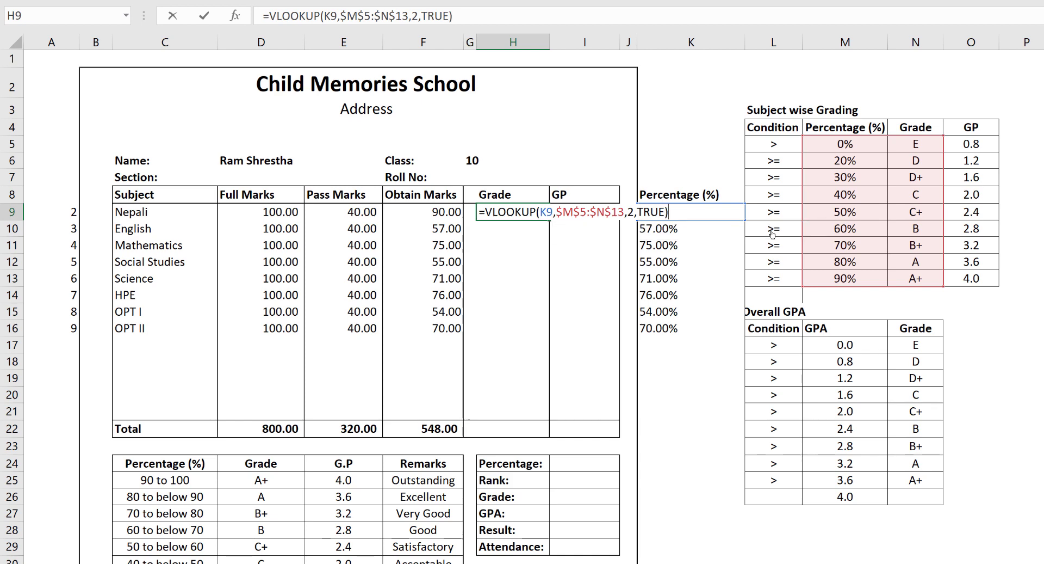
pyautogui.hotkey('ctrl', 'Return')
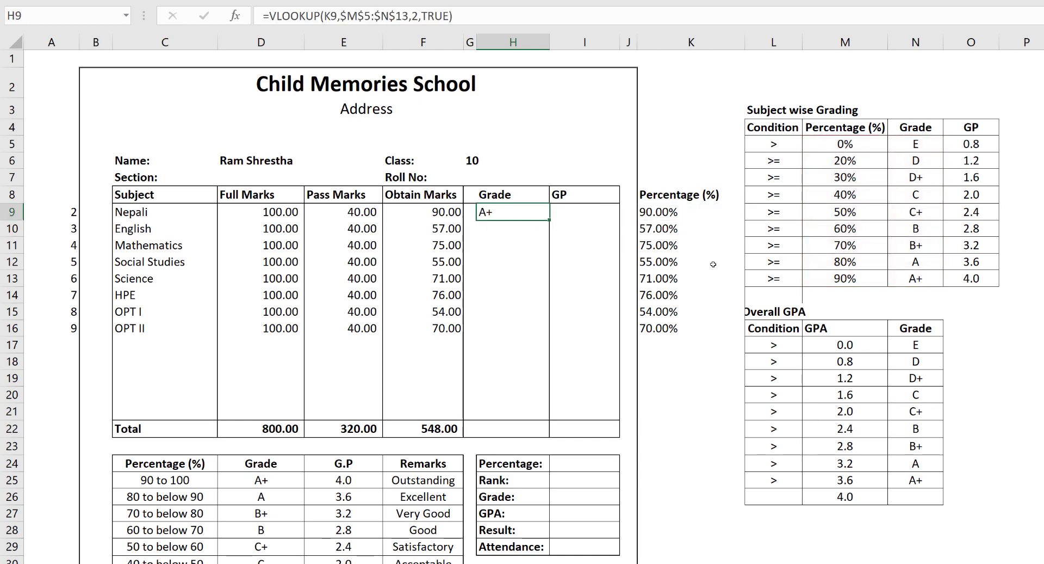
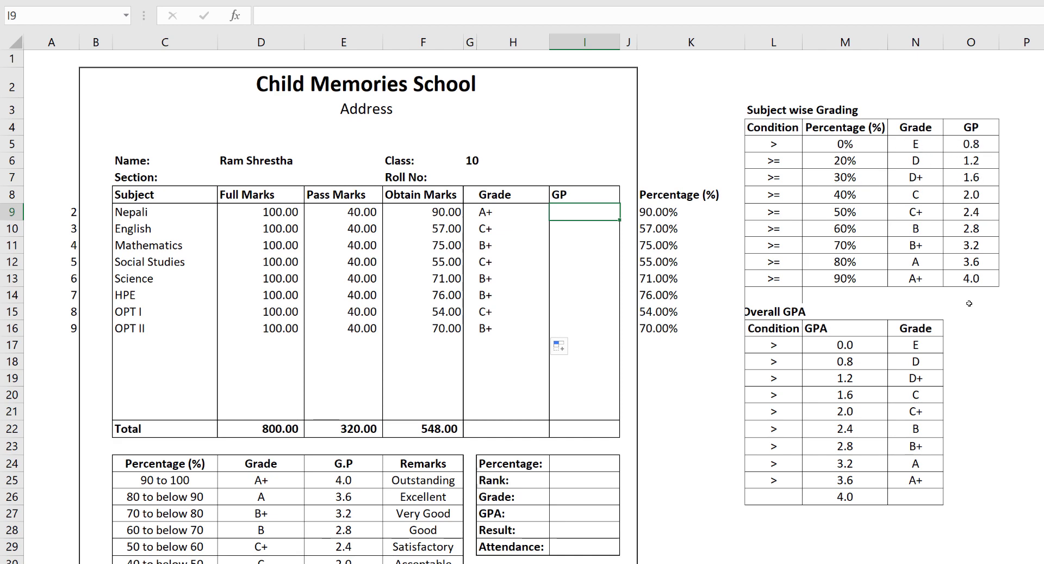
# Step: Examine how the A+, A and E grades pair with grade points in the Subject wise Grading table
pyautogui.click(485, 211)
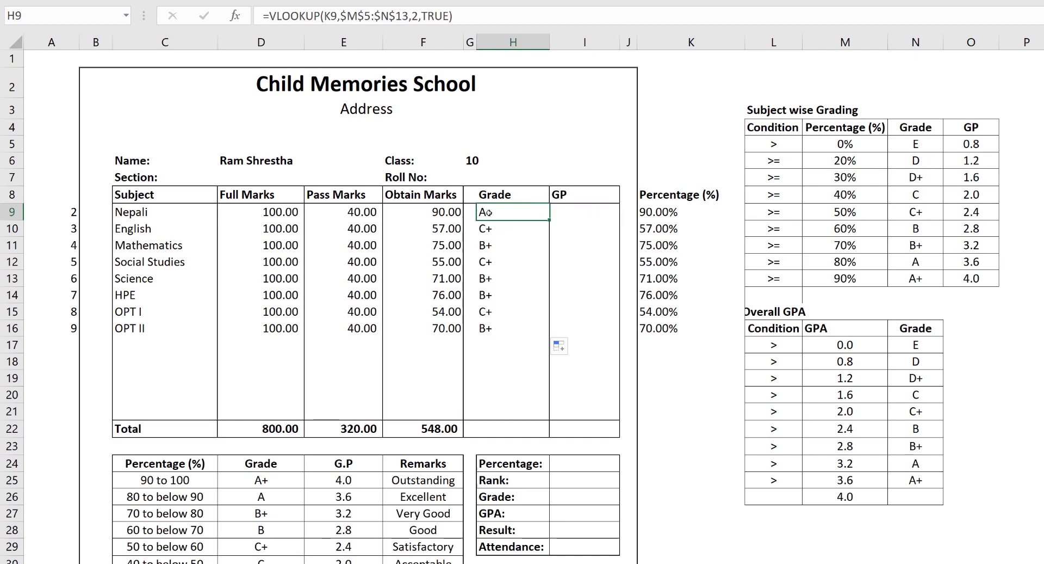
pyautogui.click(894, 278)
pyautogui.click(979, 281)
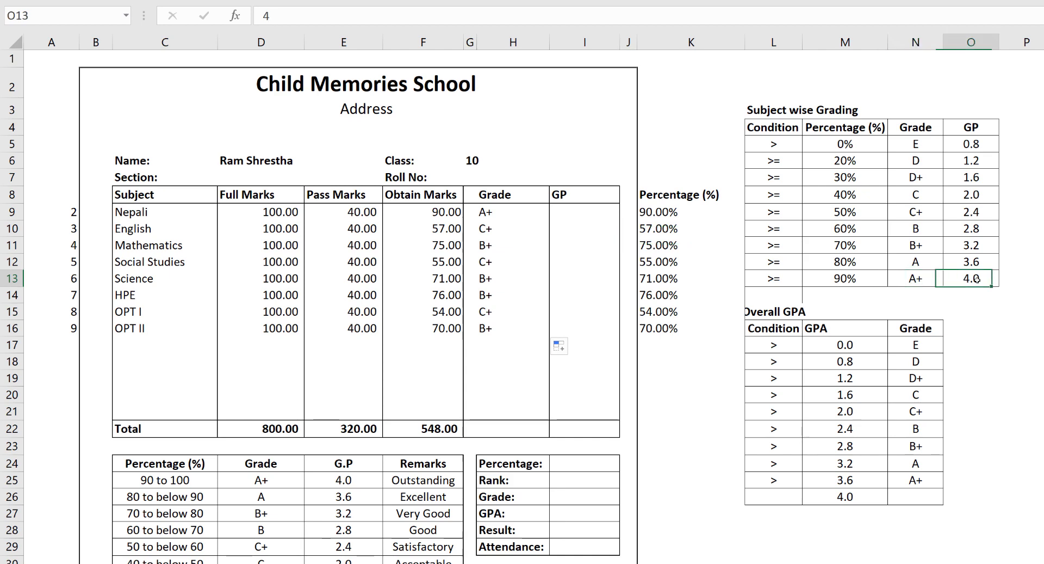
pyautogui.click(923, 262)
pyautogui.click(976, 261)
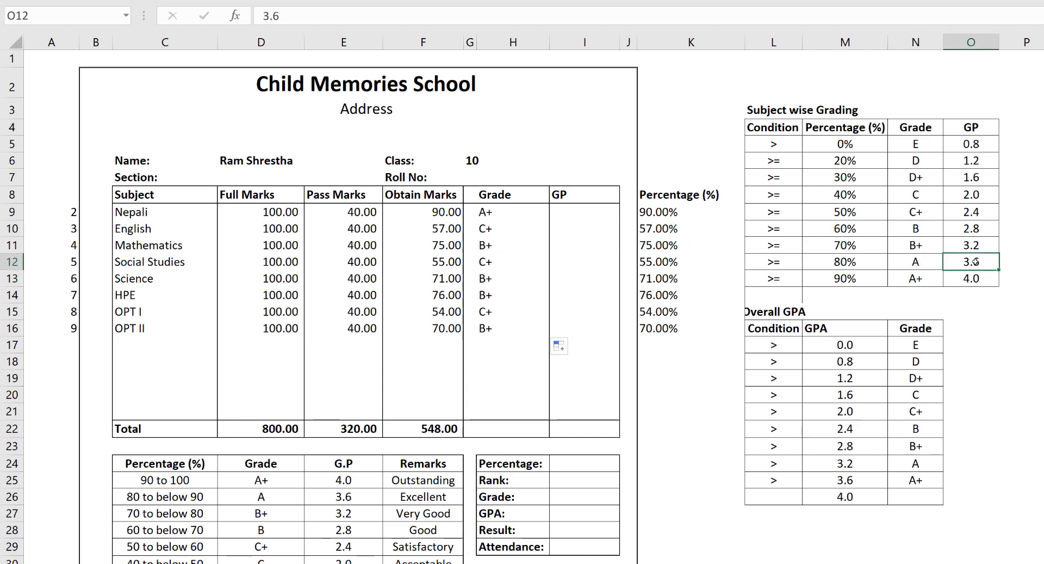
pyautogui.click(919, 146)
pyautogui.click(977, 145)
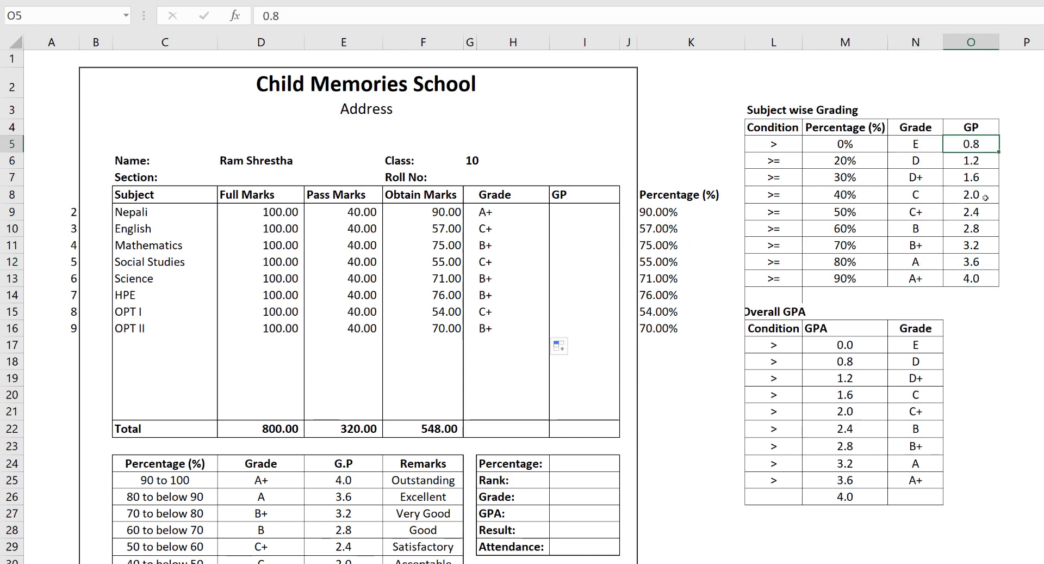
# Step: Start a VLOOKUP formula in Nepali's GP cell I9 with the grade in H9 as the lookup value
pyautogui.click(564, 214)
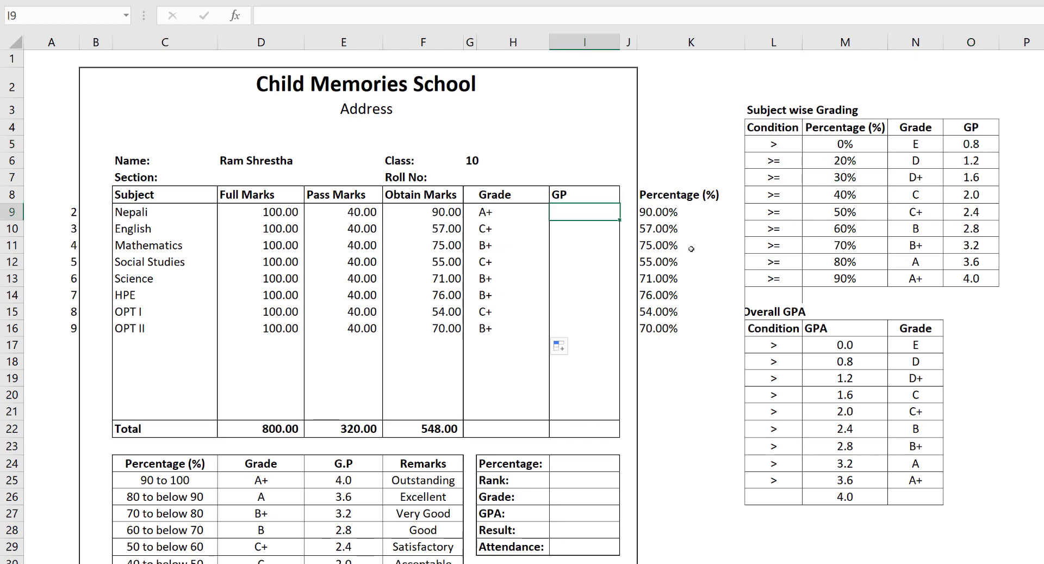
pyautogui.write('=vl')
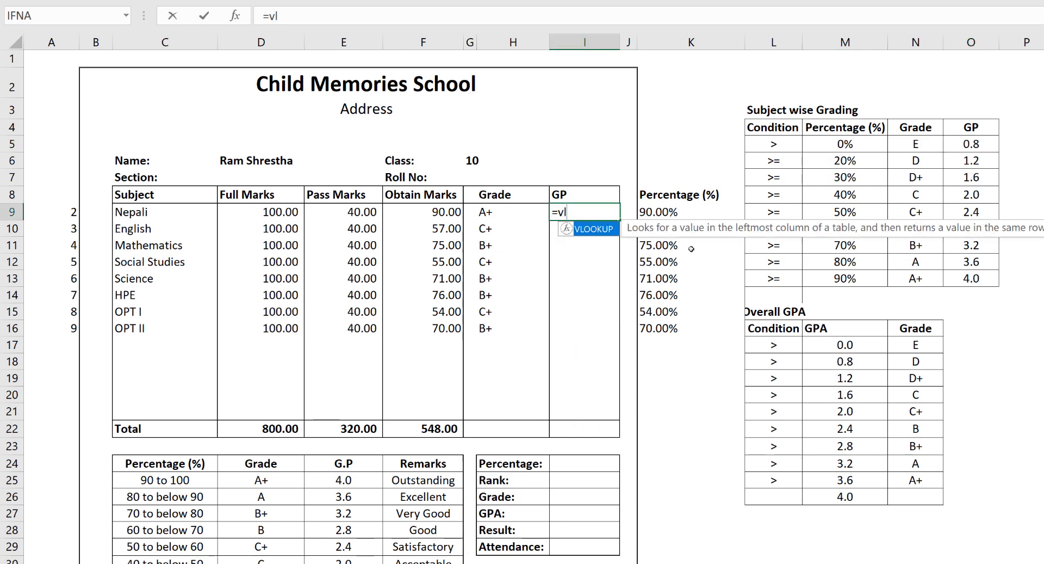
pyautogui.press('Tab')
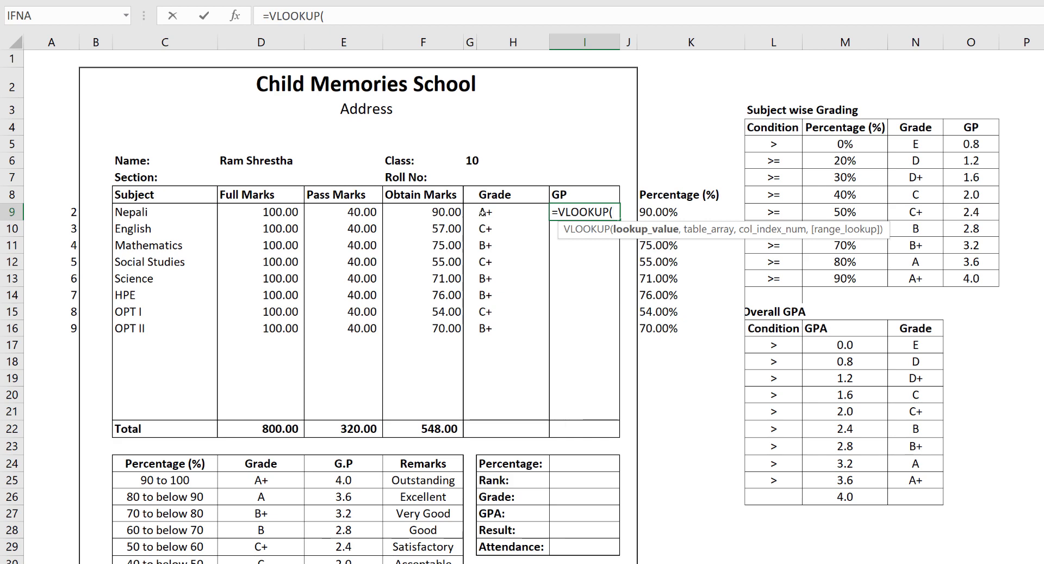
pyautogui.click(483, 211)
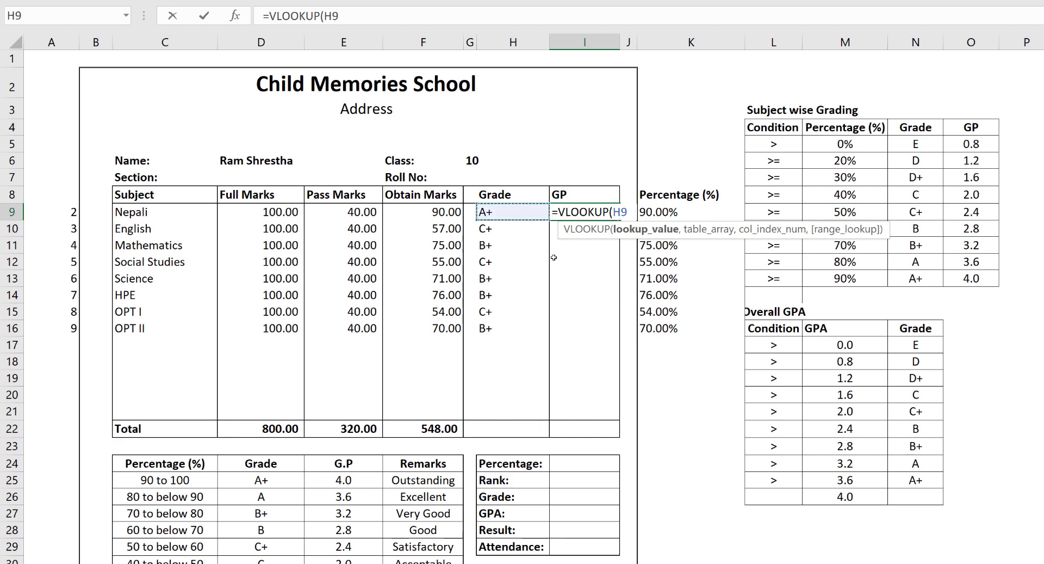
pyautogui.write(',')
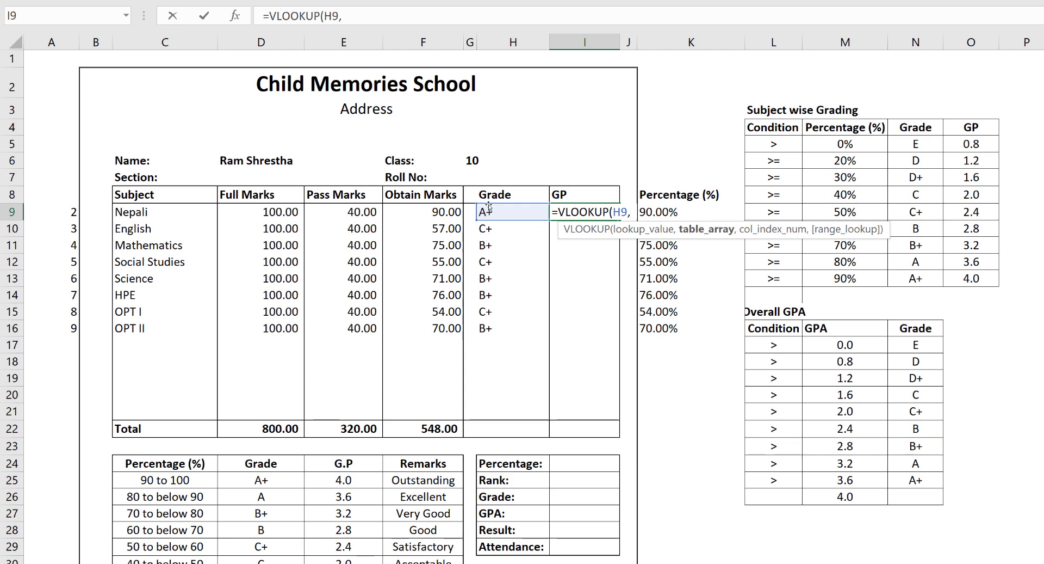
# Step: Complete the I9 formula with table array $N$5:$O$13, column index 2 and FALSE for an exact match, and fill it down to I16
pyautogui.moveTo(908, 141); pyautogui.dragTo(982, 280)
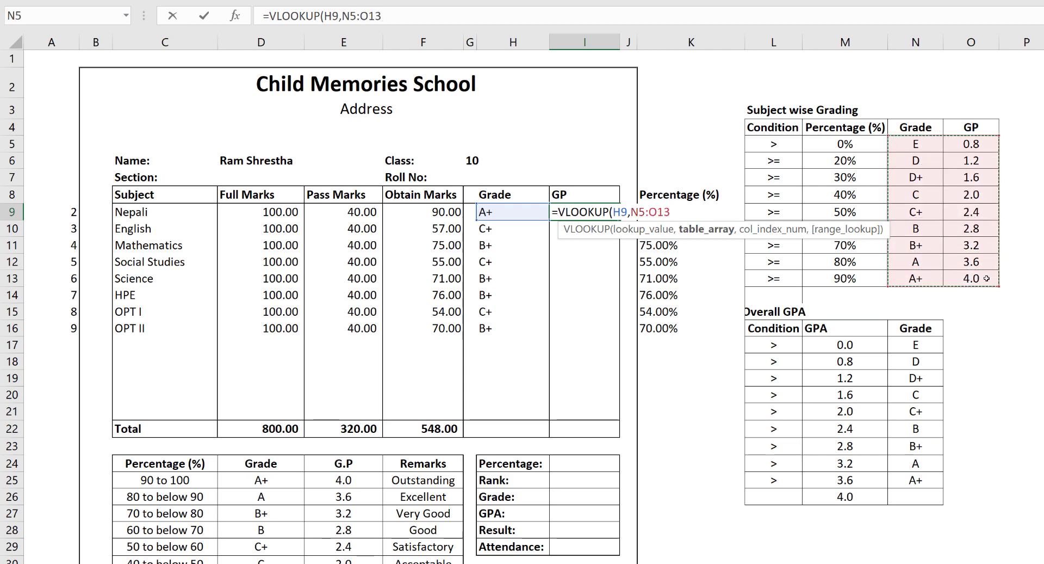
pyautogui.press('F4')
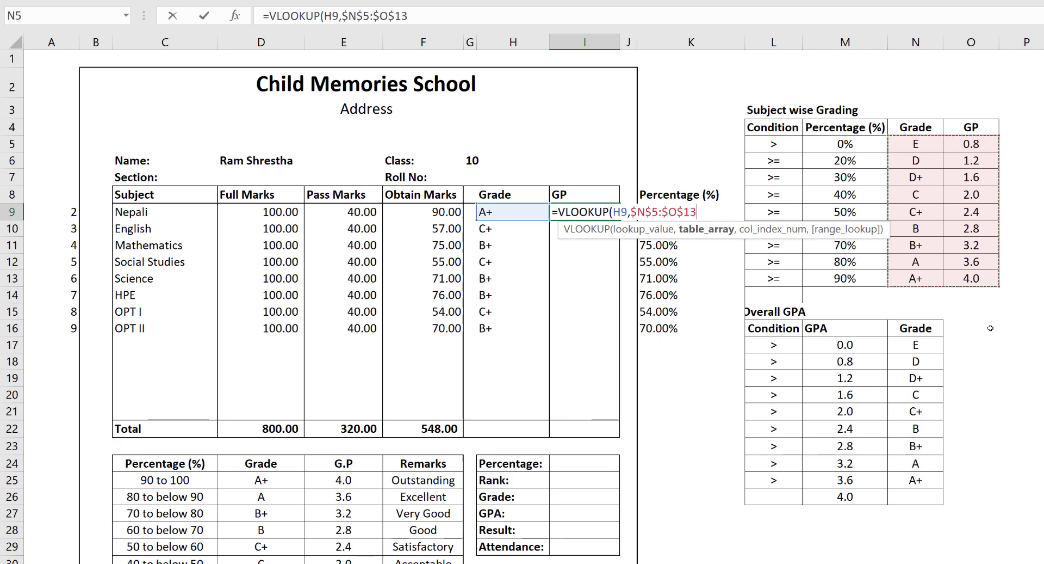
pyautogui.write(',2,')
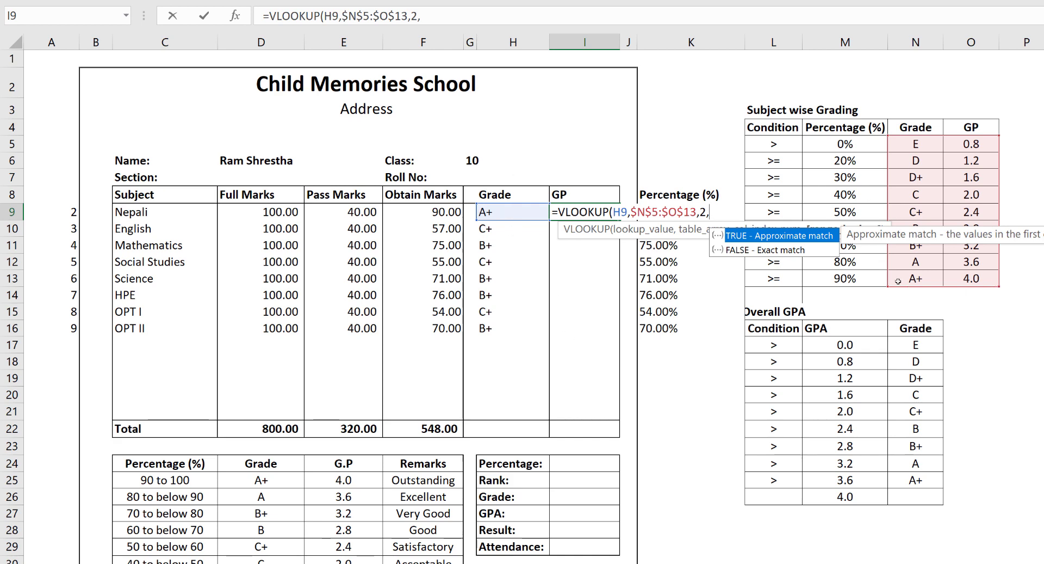
pyautogui.doubleClick(740, 251)
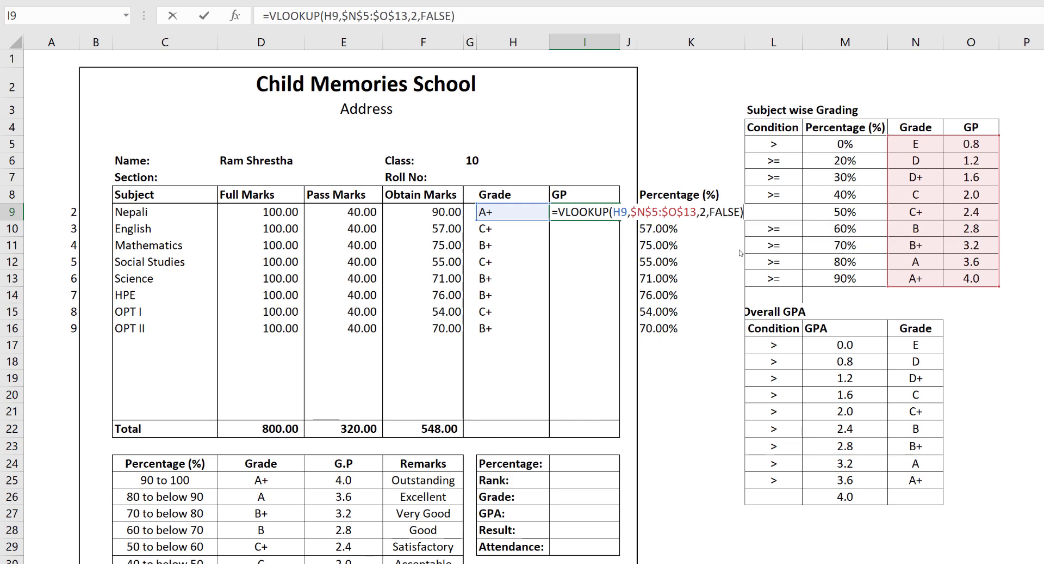
pyautogui.press('Return')
pyautogui.press('Up')
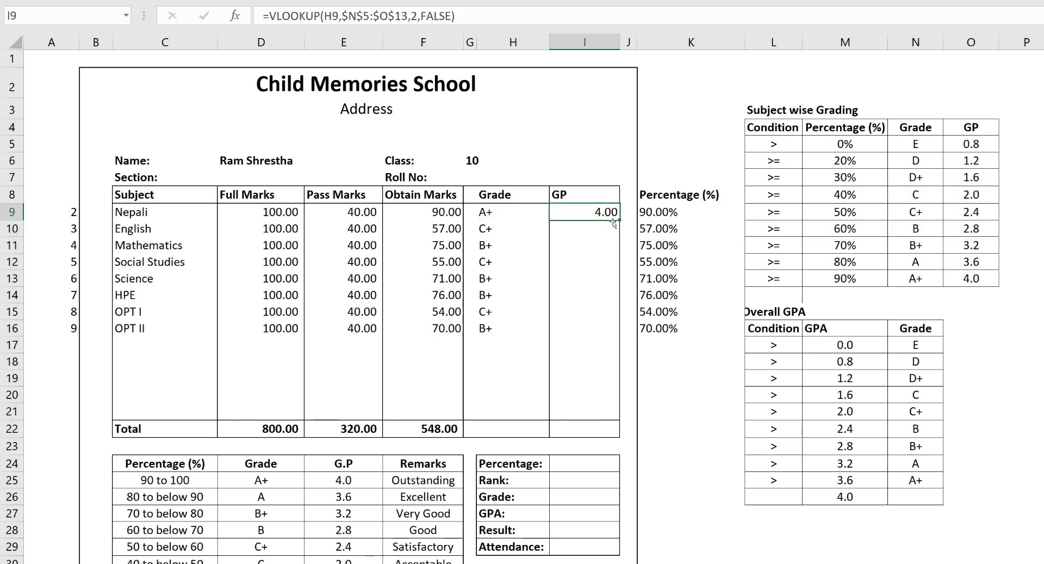
pyautogui.moveTo(617, 222); pyautogui.dragTo(611, 333)
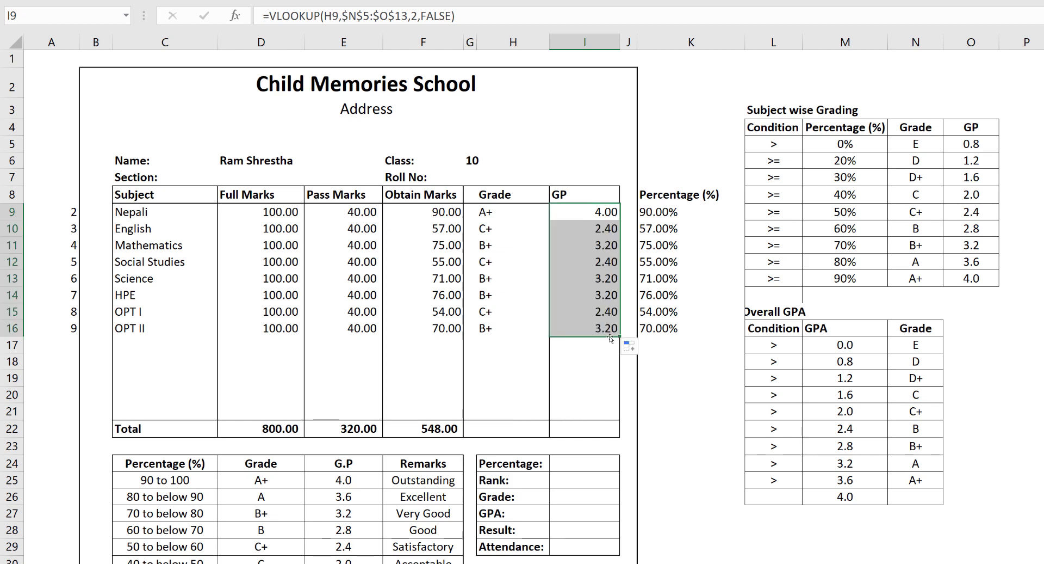
# Step: Compare the grades and grade points of OPT II and OPT I with the B+ and C+ rows of the Subject wise Grading table
pyautogui.click(503, 329)
pyautogui.click(591, 328)
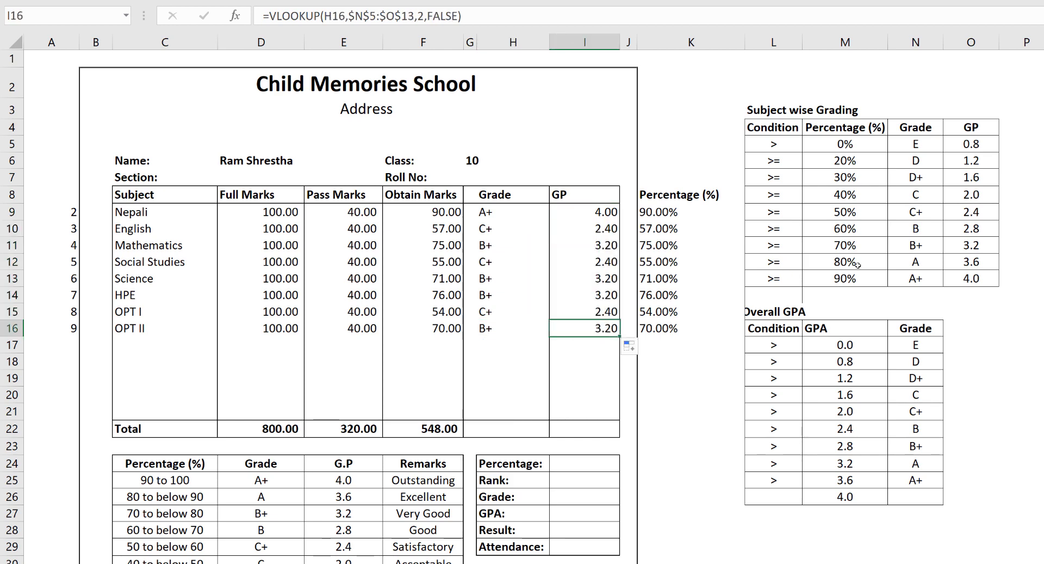
pyautogui.click(912, 244)
pyautogui.click(977, 249)
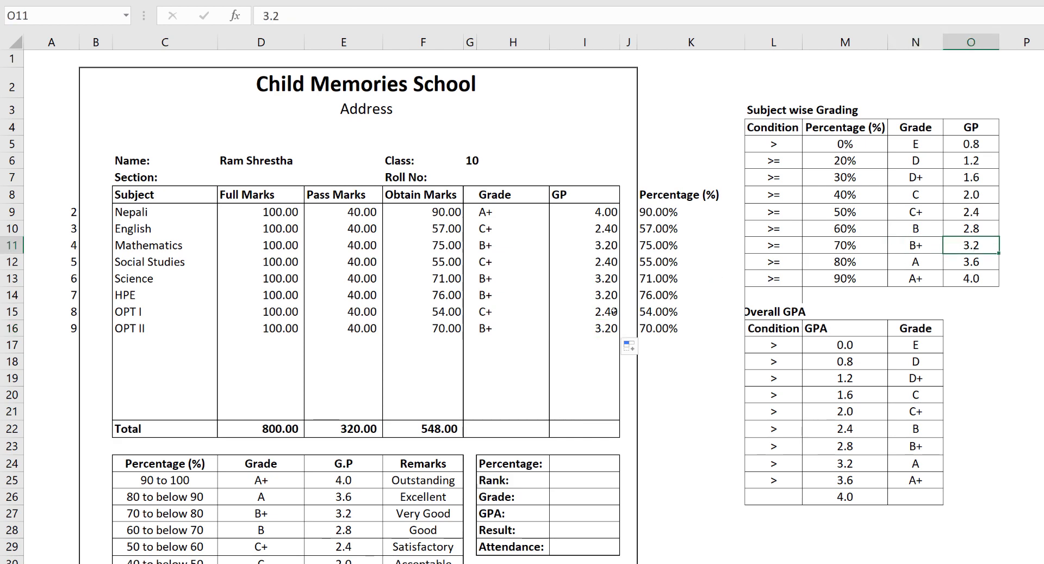
pyautogui.click(495, 313)
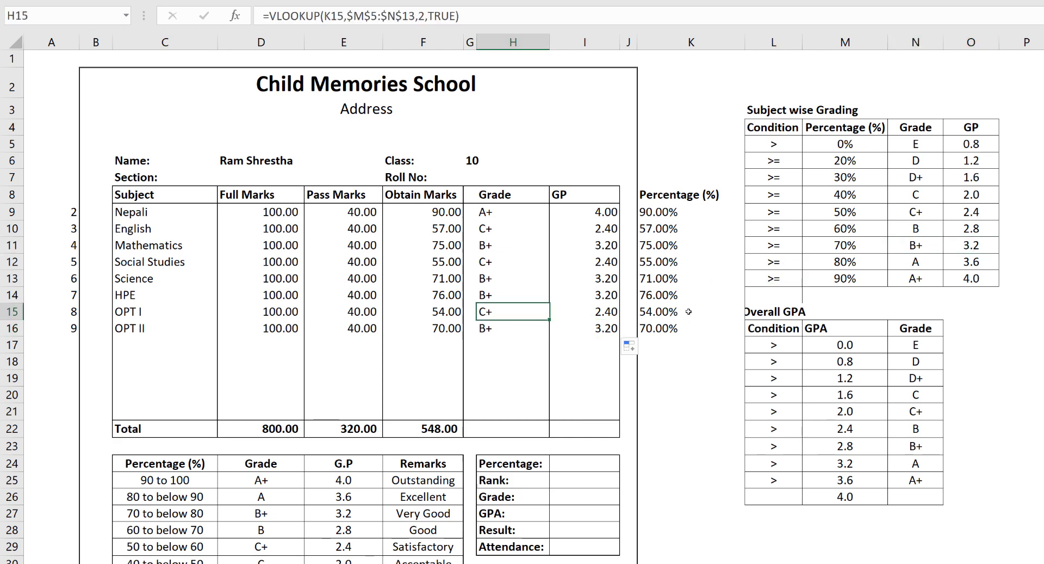
pyautogui.click(916, 212)
pyautogui.moveTo(971, 212); pyautogui.dragTo(936, 210)
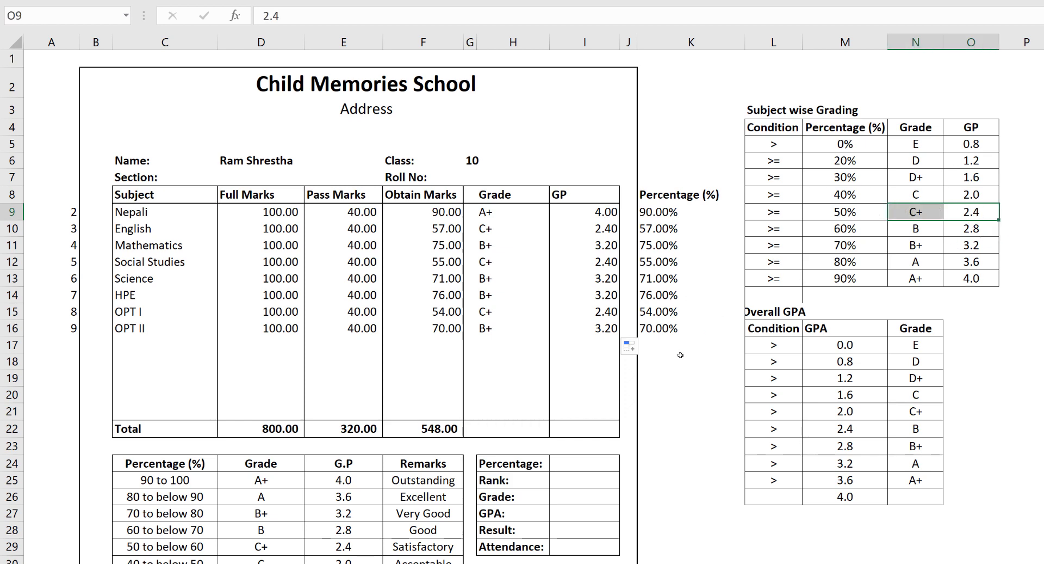
pyautogui.click(590, 327)
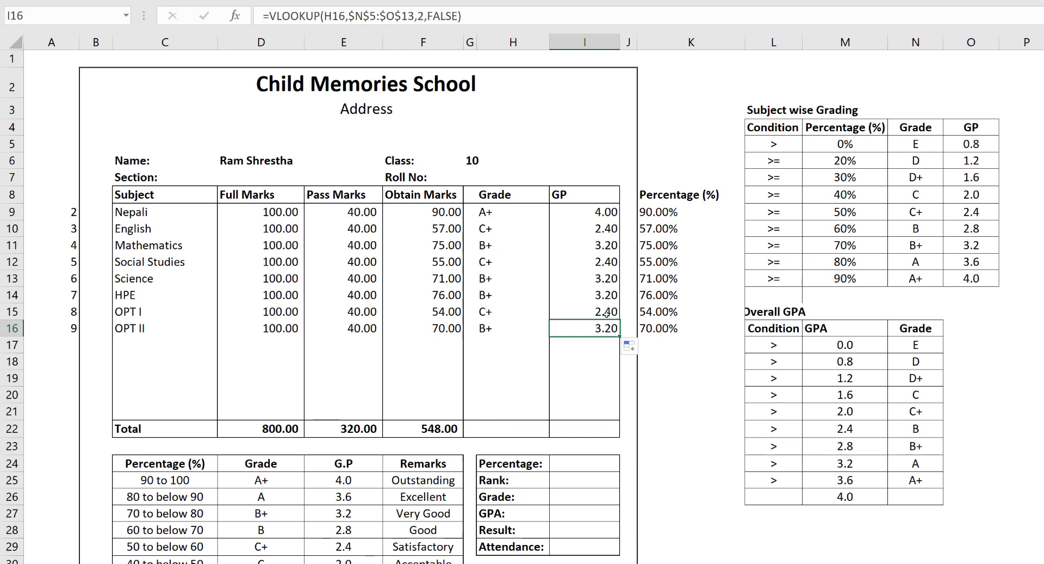
# Step: Calculate the GPA in I27 by summing the subjects' grade points and dividing by 8 with =SUM(I9:I16)/8
pyautogui.moveTo(596, 214); pyautogui.dragTo(599, 329)
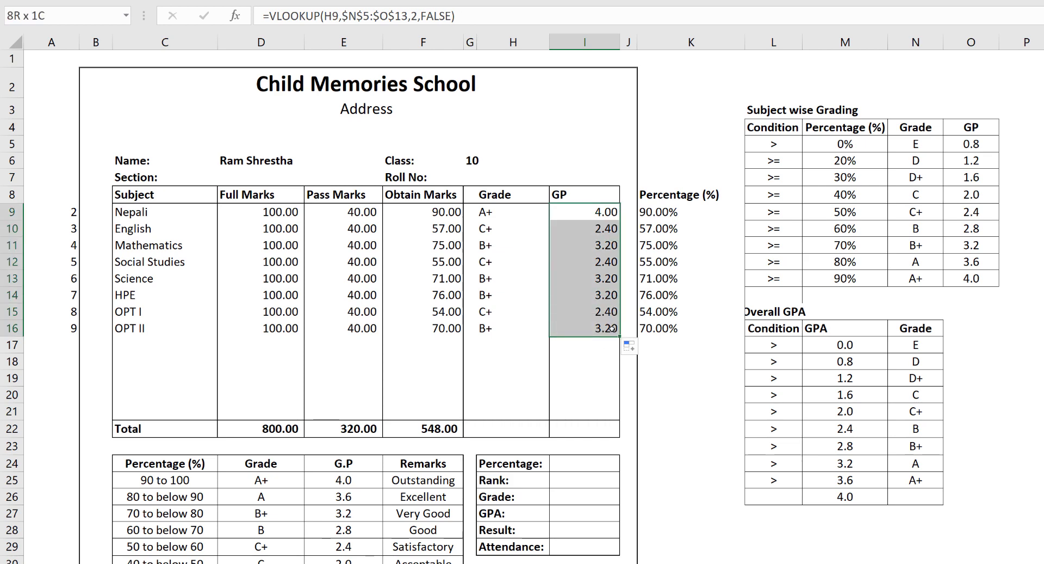
pyautogui.click(521, 516)
pyautogui.click(574, 515)
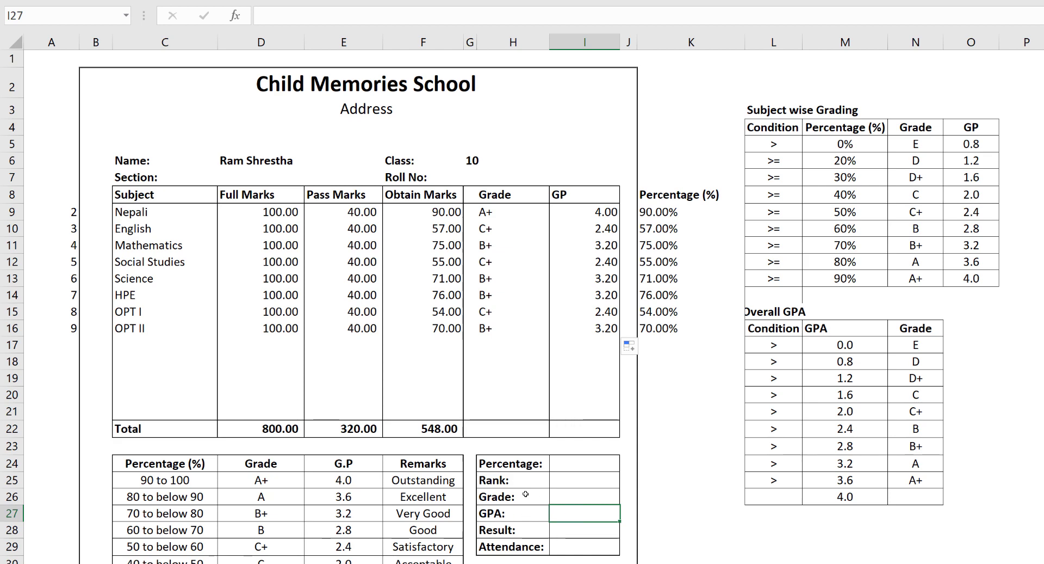
pyautogui.moveTo(593, 215); pyautogui.dragTo(593, 327)
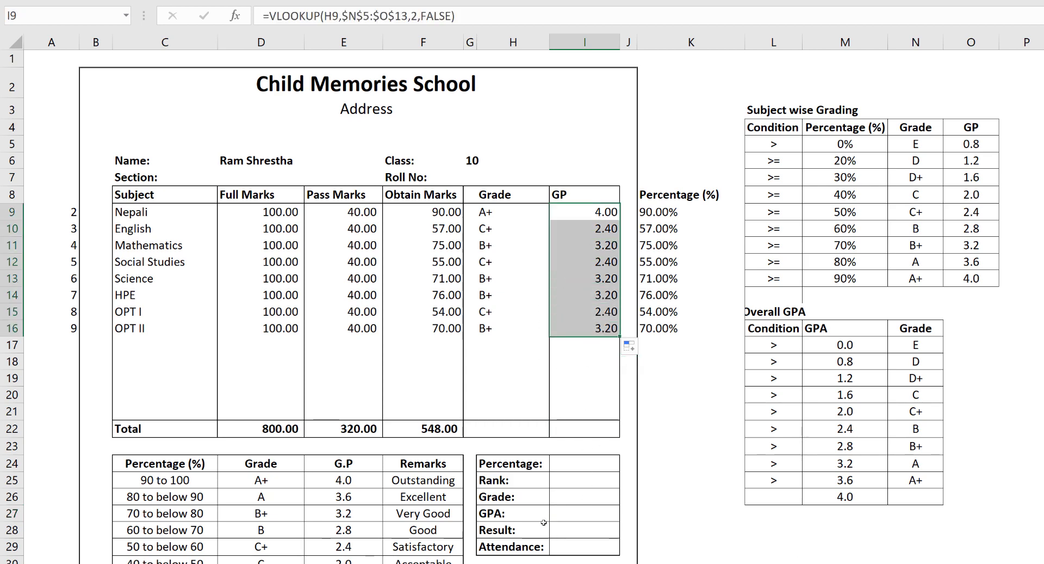
pyautogui.click(569, 516)
pyautogui.write('=sum')
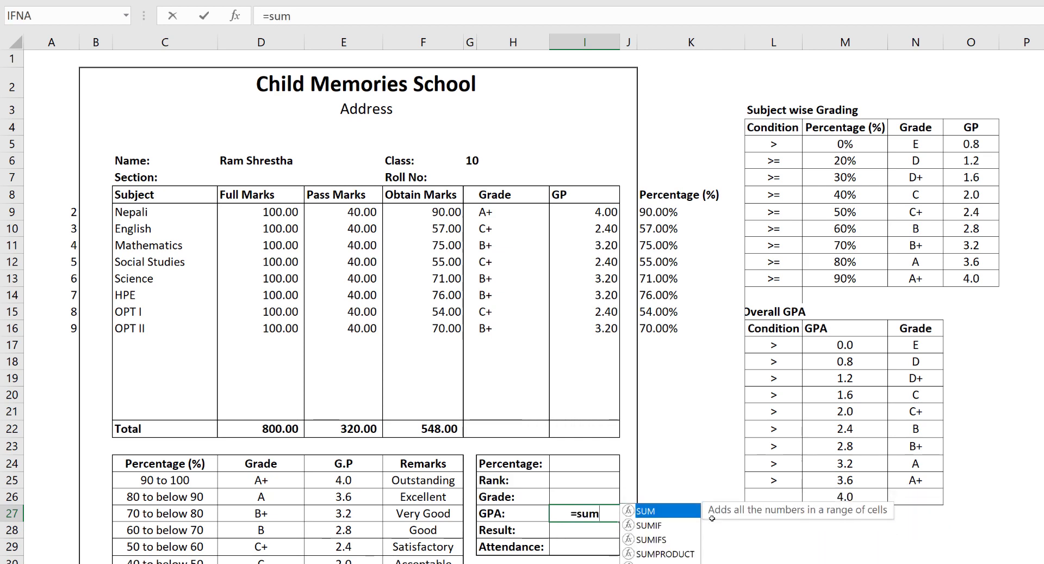
pyautogui.press('Tab')
pyautogui.moveTo(597, 210); pyautogui.dragTo(597, 325)
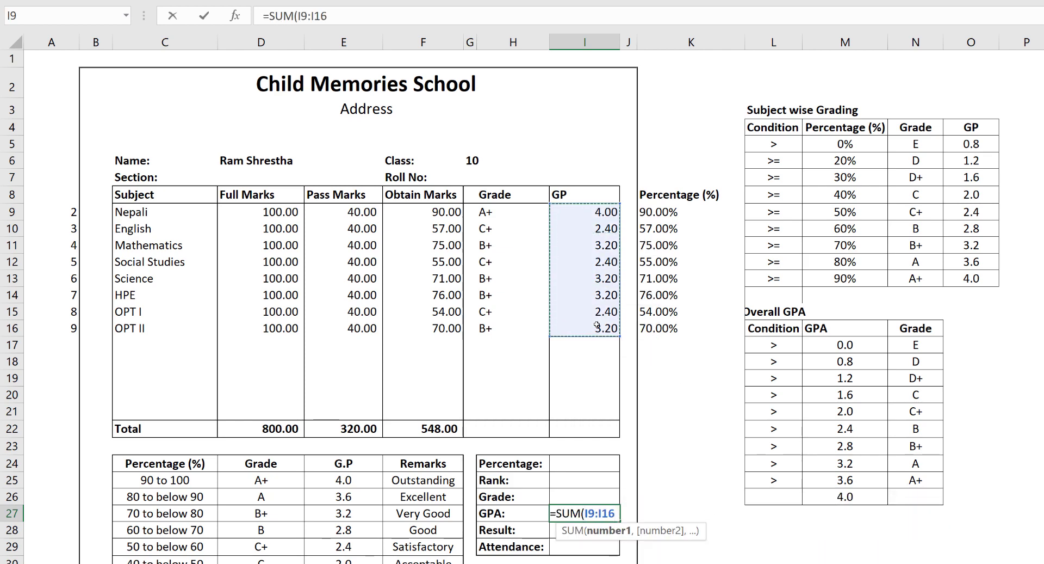
pyautogui.write(')/8')
pyautogui.press('Return')
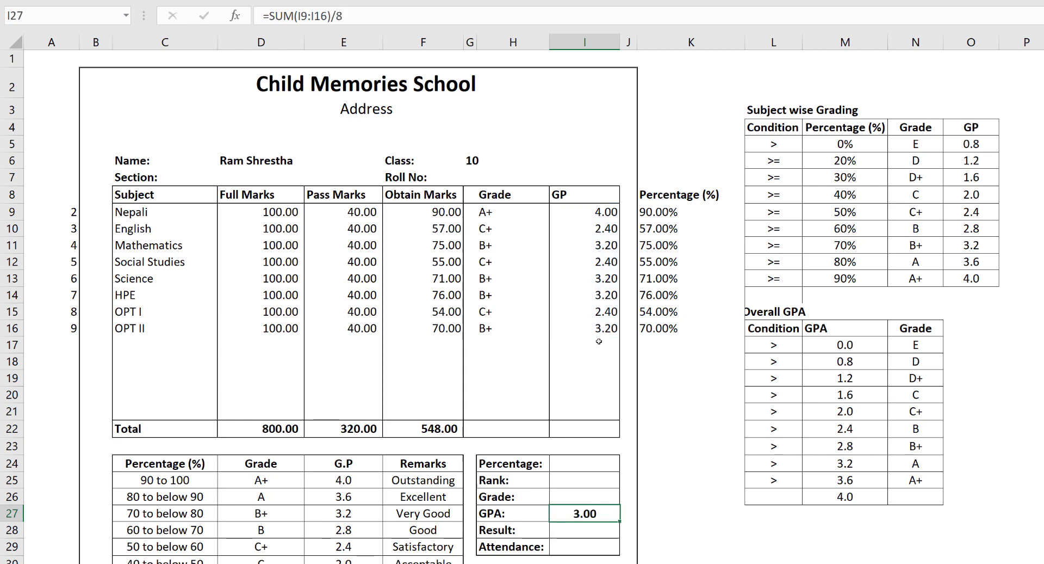
# Step: Examine the conditions and GPA thresholds in the Overall GPA table and how they pair with the grades A+, A and B+
pyautogui.click(583, 513)
pyautogui.click(573, 497)
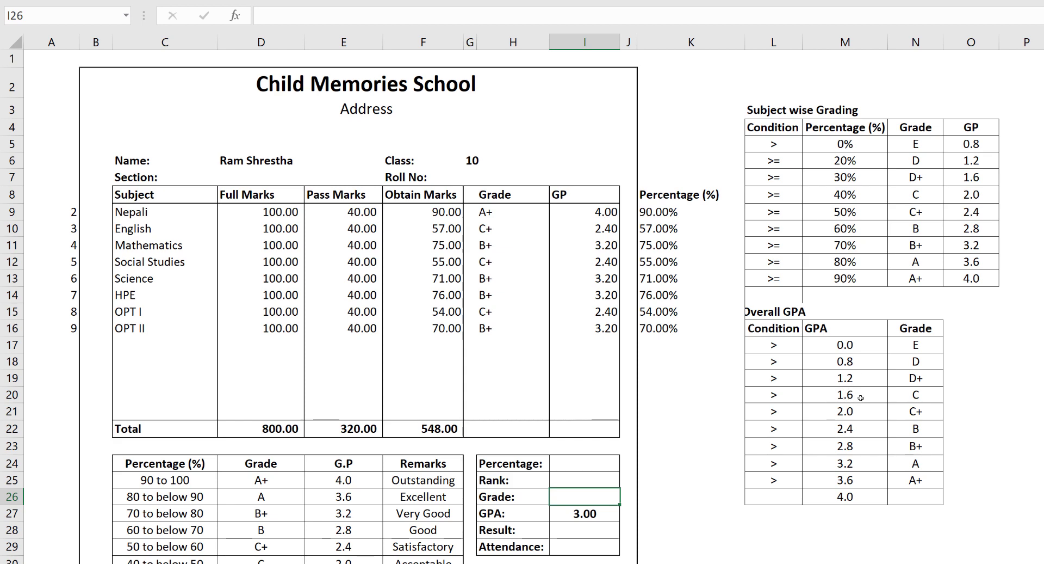
pyautogui.click(834, 464)
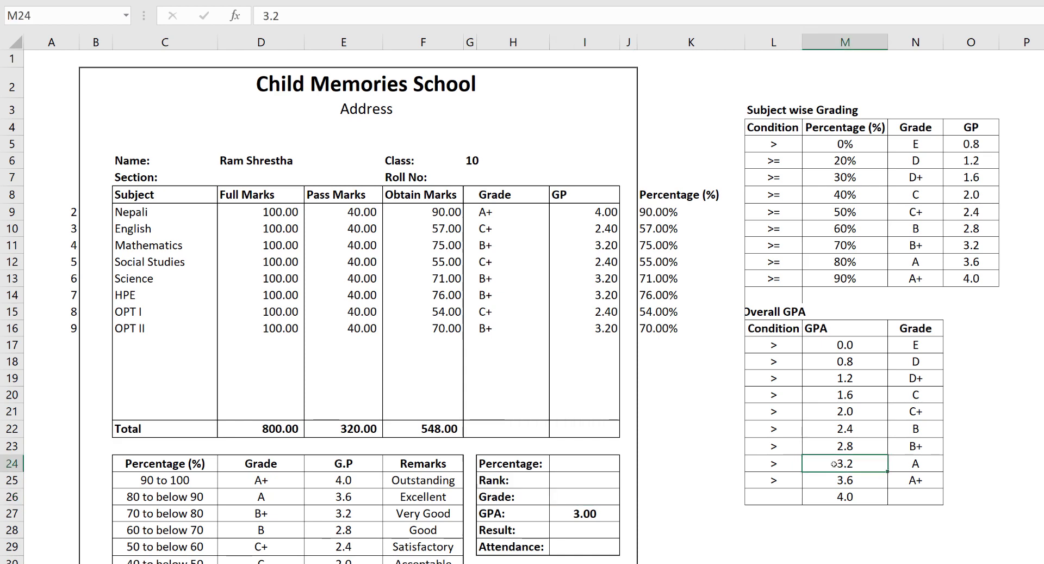
pyautogui.click(851, 357)
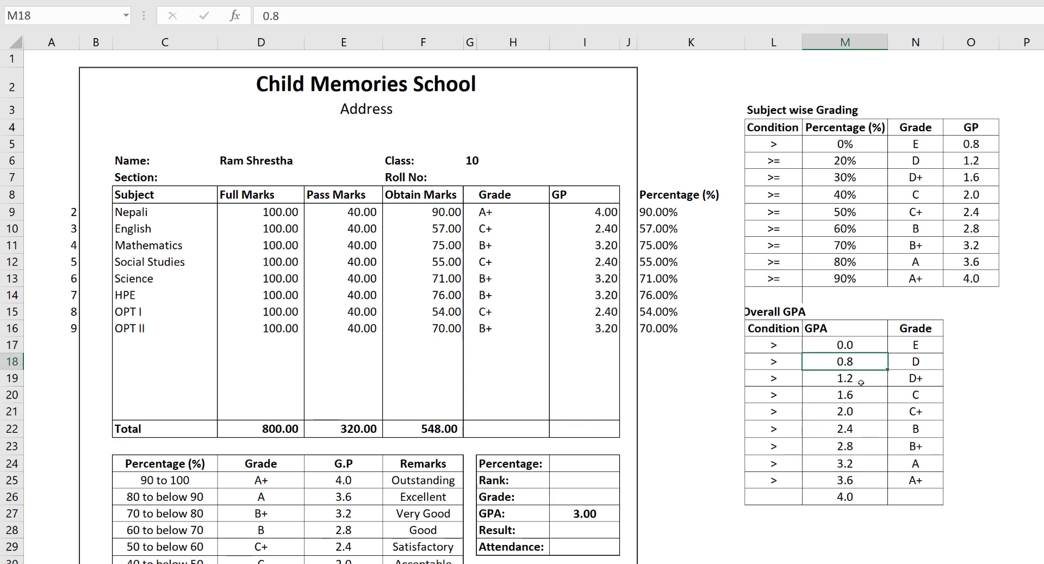
pyautogui.click(860, 381)
pyautogui.click(861, 361)
pyautogui.click(773, 360)
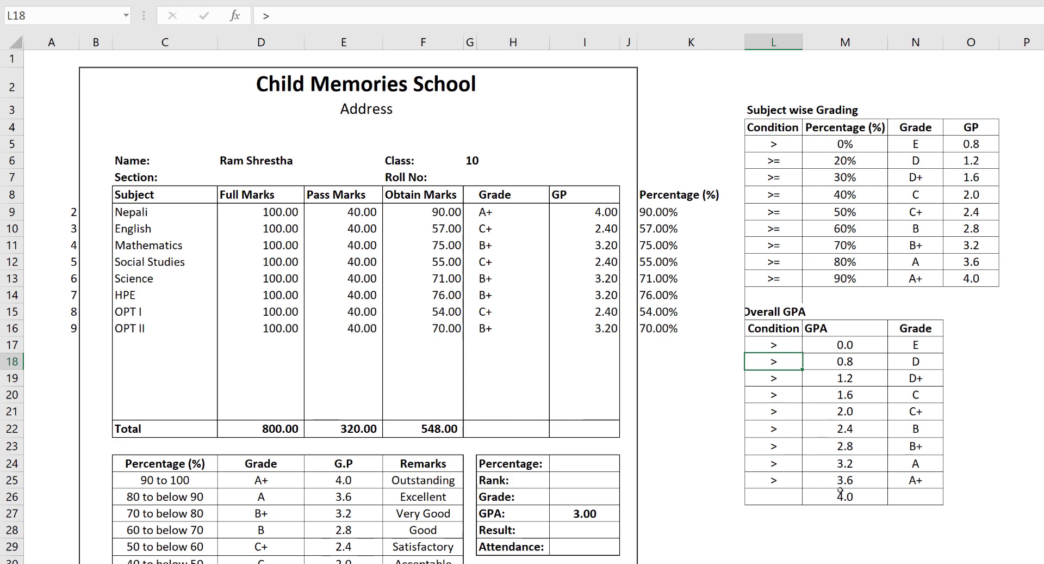
pyautogui.moveTo(841, 485); pyautogui.dragTo(905, 479)
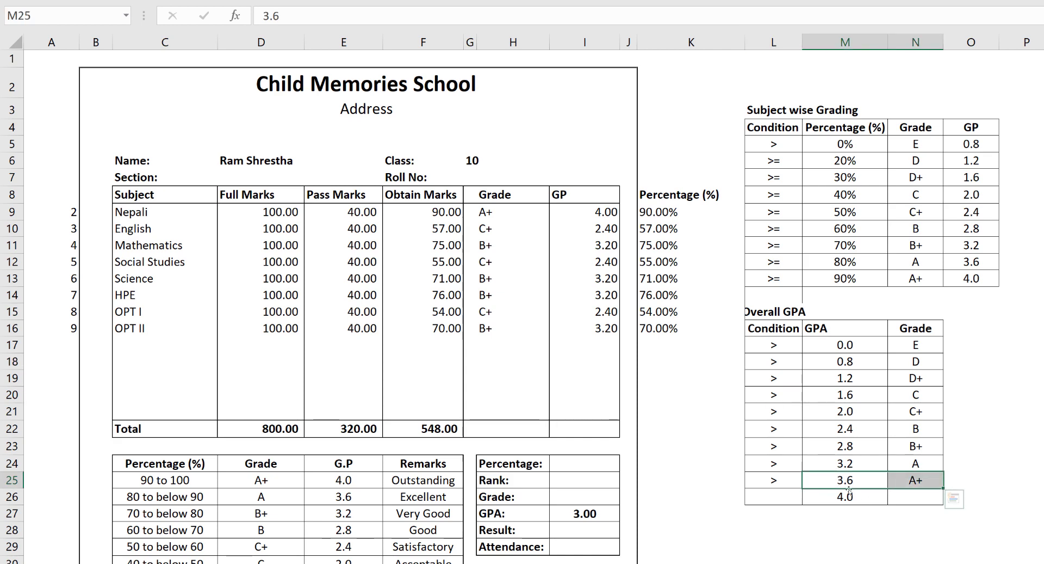
pyautogui.click(917, 480)
pyautogui.click(846, 467)
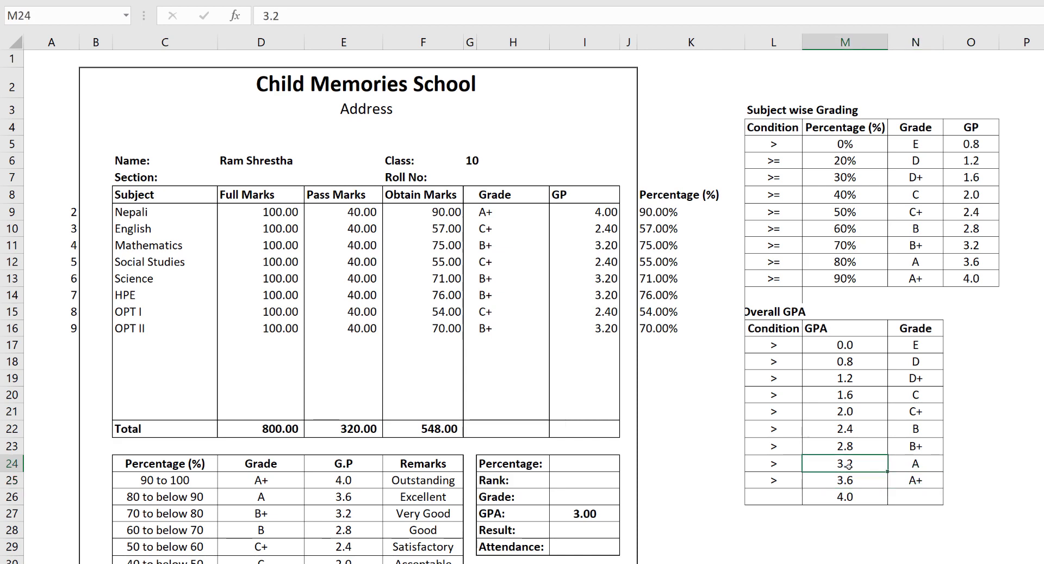
pyautogui.click(924, 464)
pyautogui.click(845, 446)
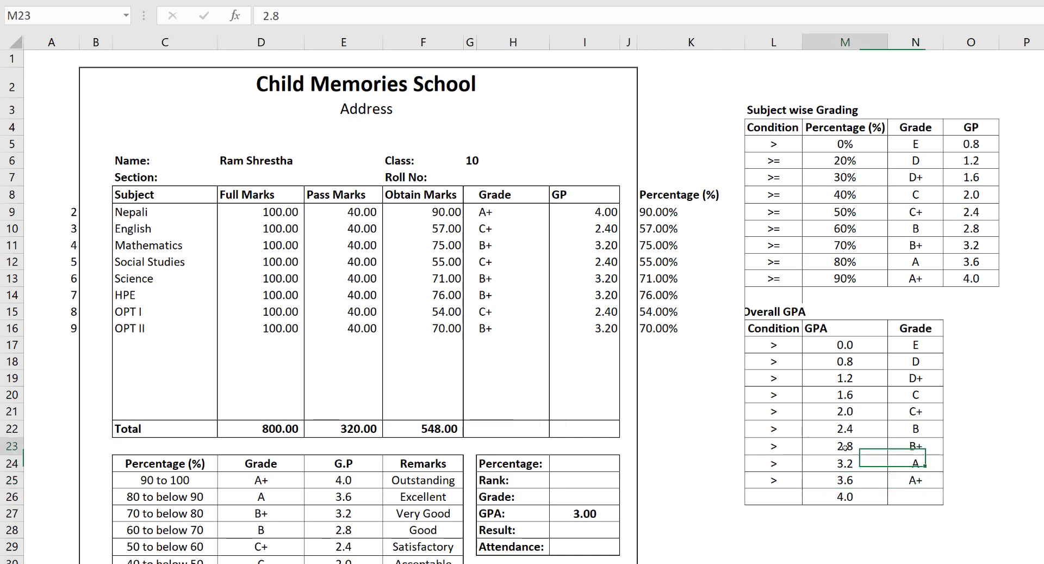
pyautogui.click(925, 447)
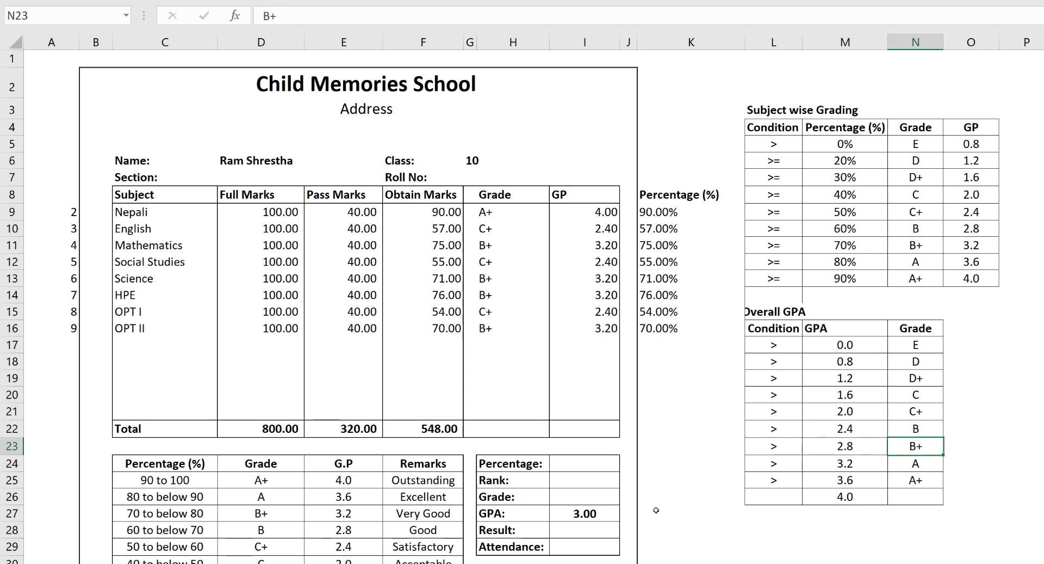
# Step: Start a nested IF formula in the Grade cell I26 that returns N25 when the GPA exceeds the top threshold: =IF(I27>M25,N25
pyautogui.click(566, 496)
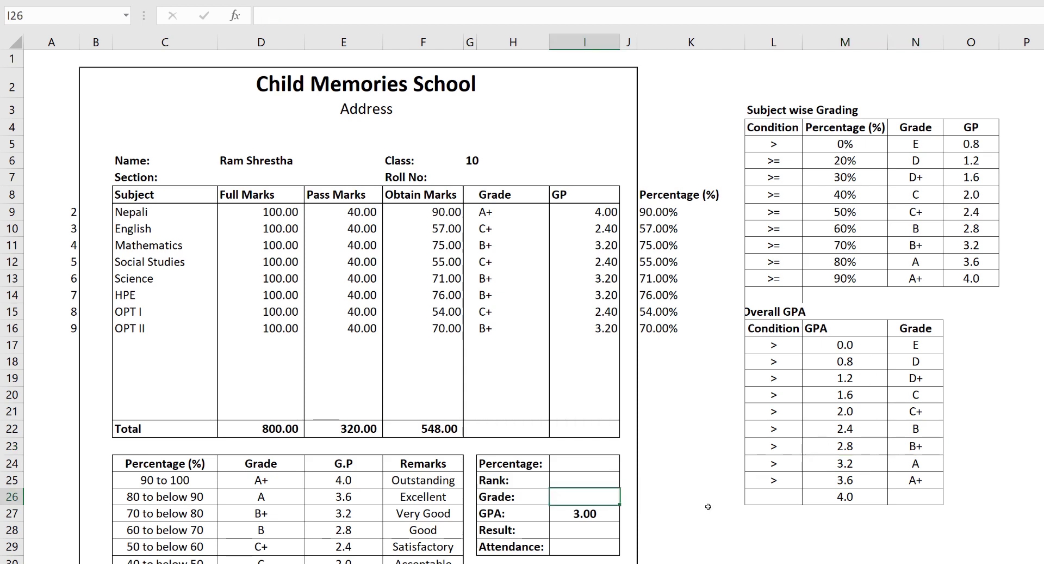
pyautogui.write('=')
pyautogui.press('Escape')
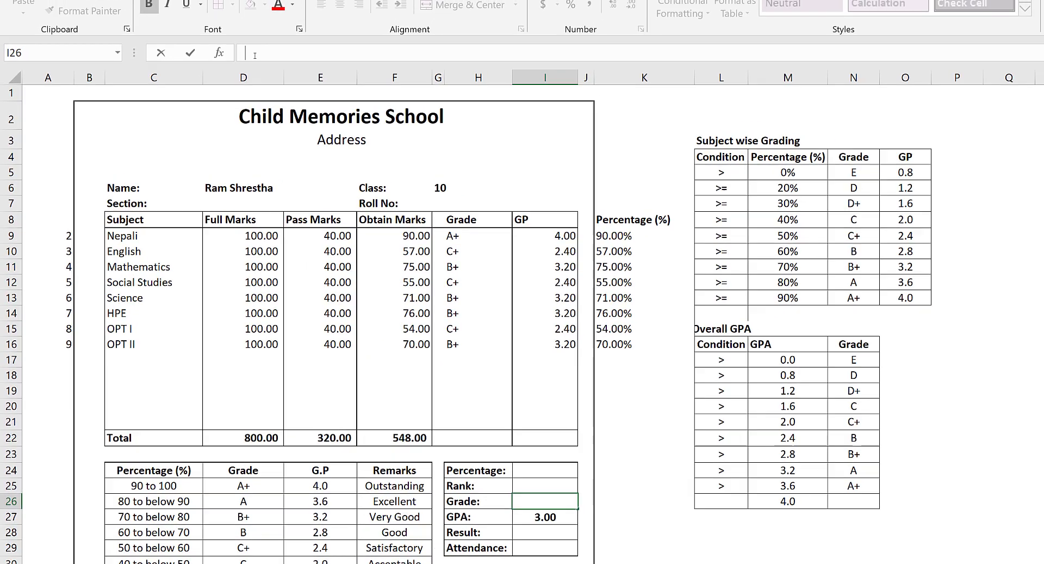
pyautogui.write('=IF(')
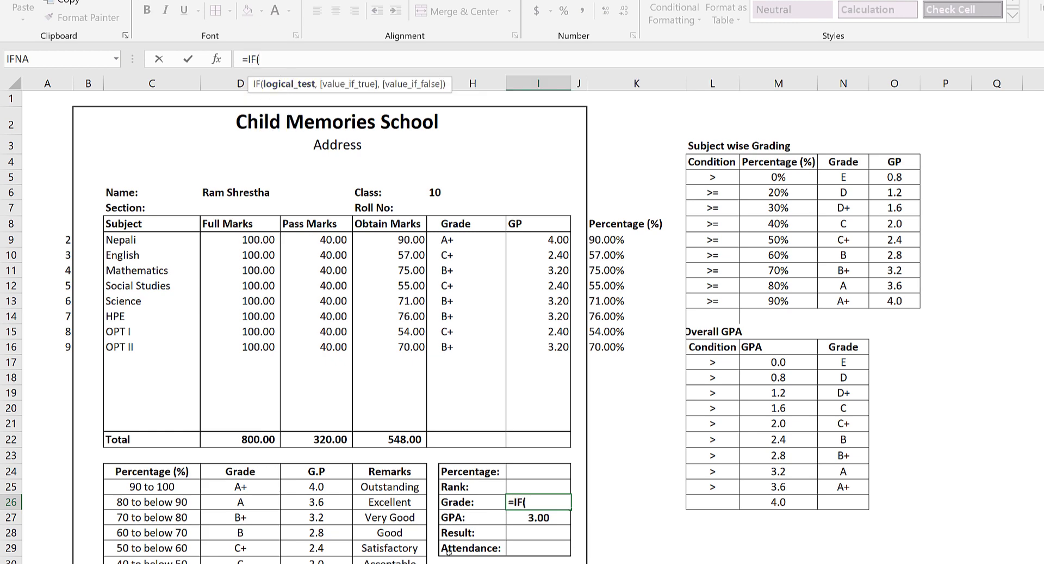
pyautogui.click(536, 518)
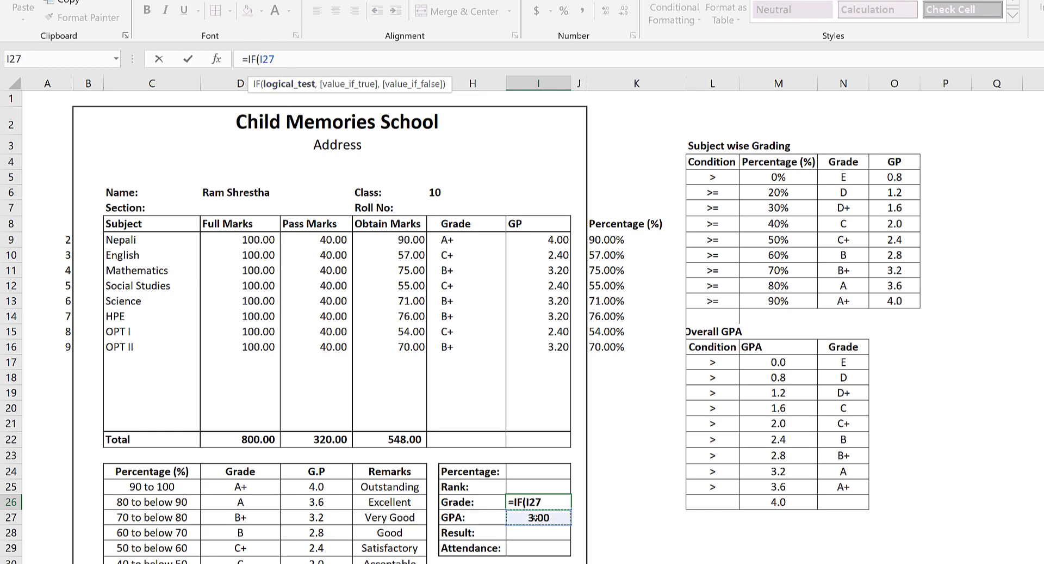
pyautogui.write('>')
pyautogui.click(772, 486)
pyautogui.write(',')
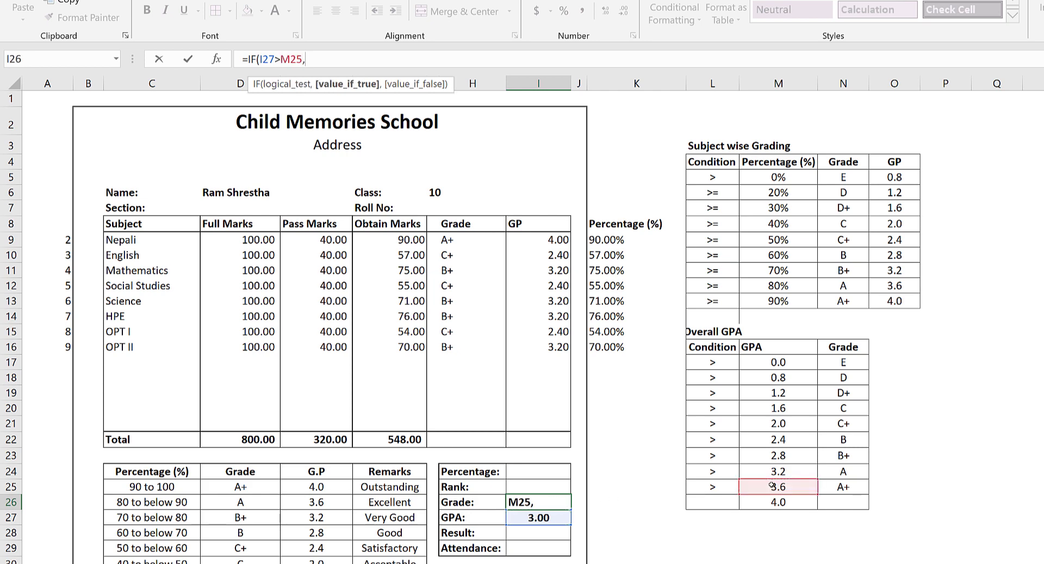
pyautogui.click(844, 486)
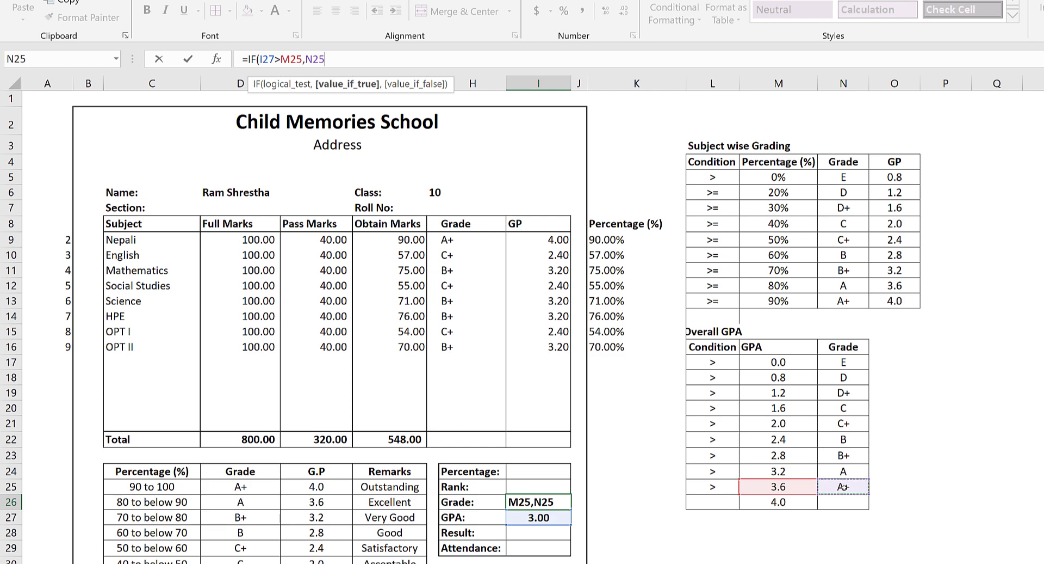
# Step: Nest a second condition in the I26 formula that returns grade A from N24 when I27>M24
pyautogui.write(',IF(')
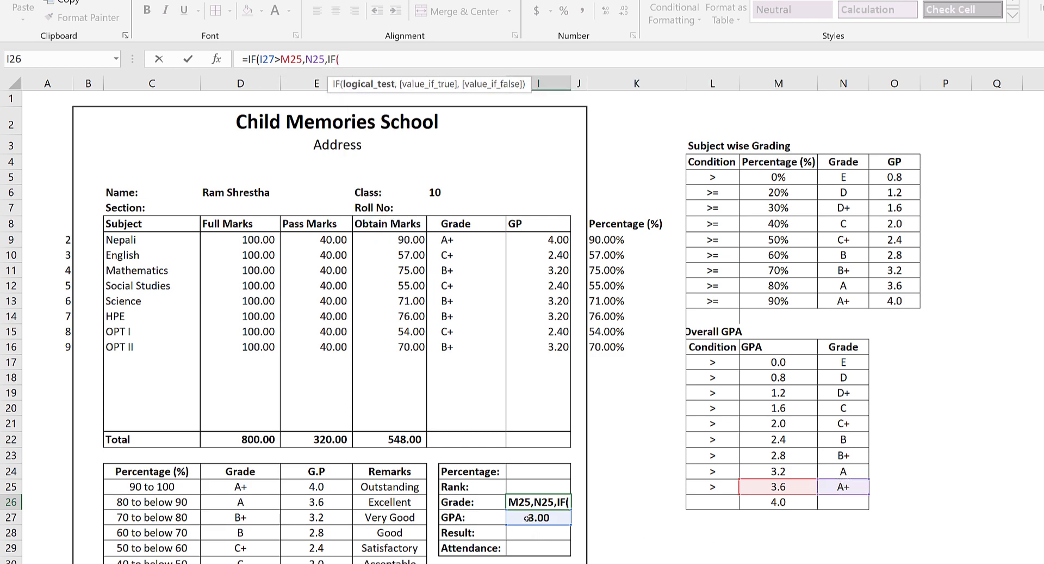
pyautogui.click(526, 517)
pyautogui.write('>')
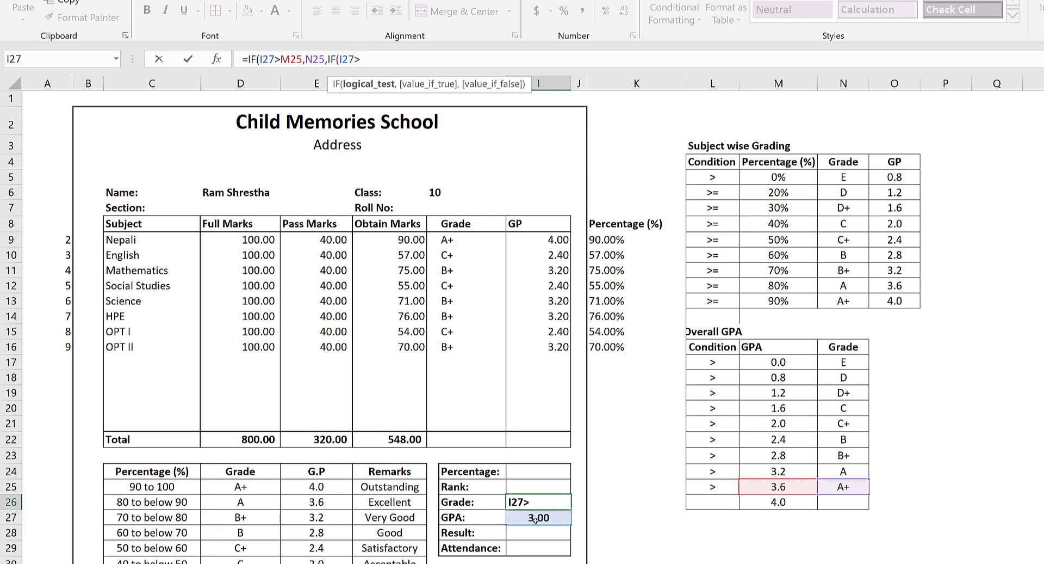
pyautogui.click(777, 471)
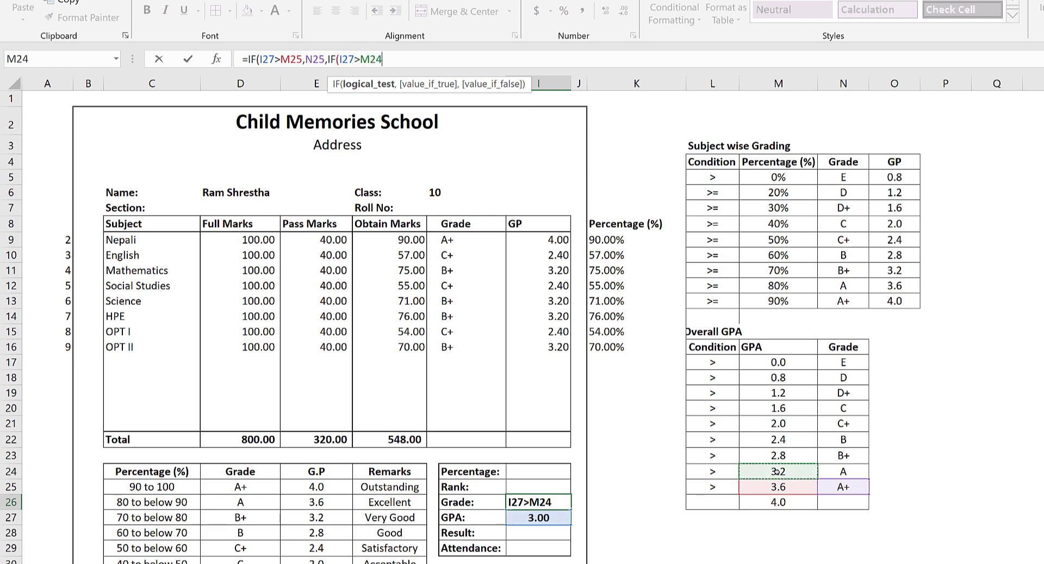
pyautogui.write(',')
pyautogui.click(854, 471)
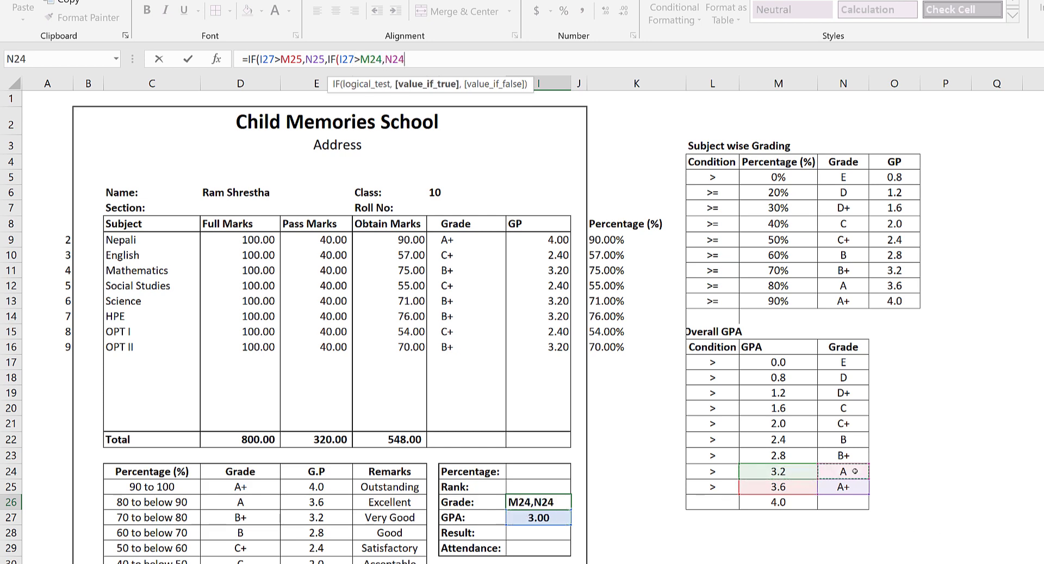
# Step: Nest a third condition in the I26 formula that returns grade B+ from N23 when I27>M23
pyautogui.write(',IF(')
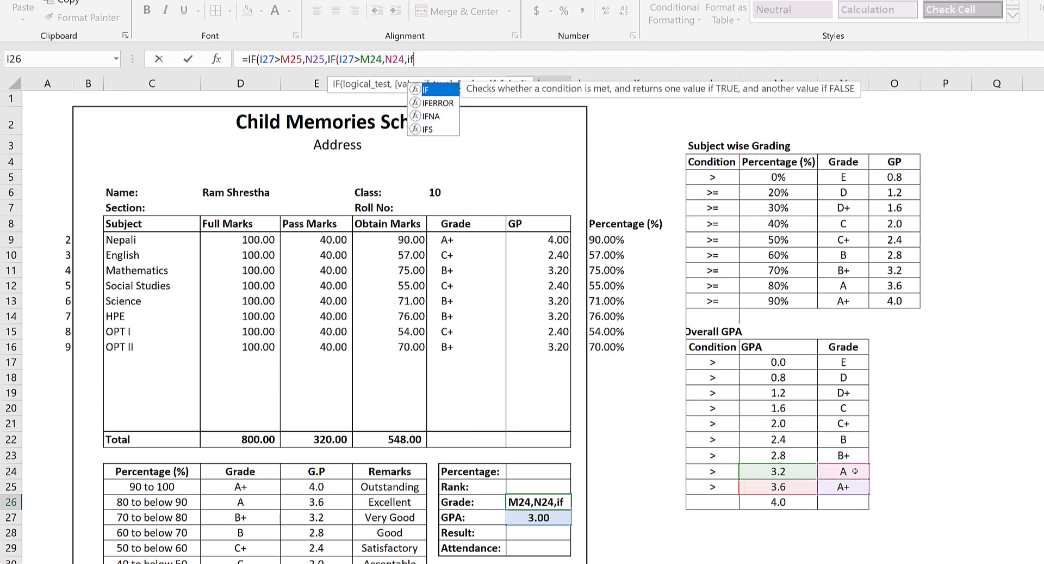
pyautogui.click(543, 518)
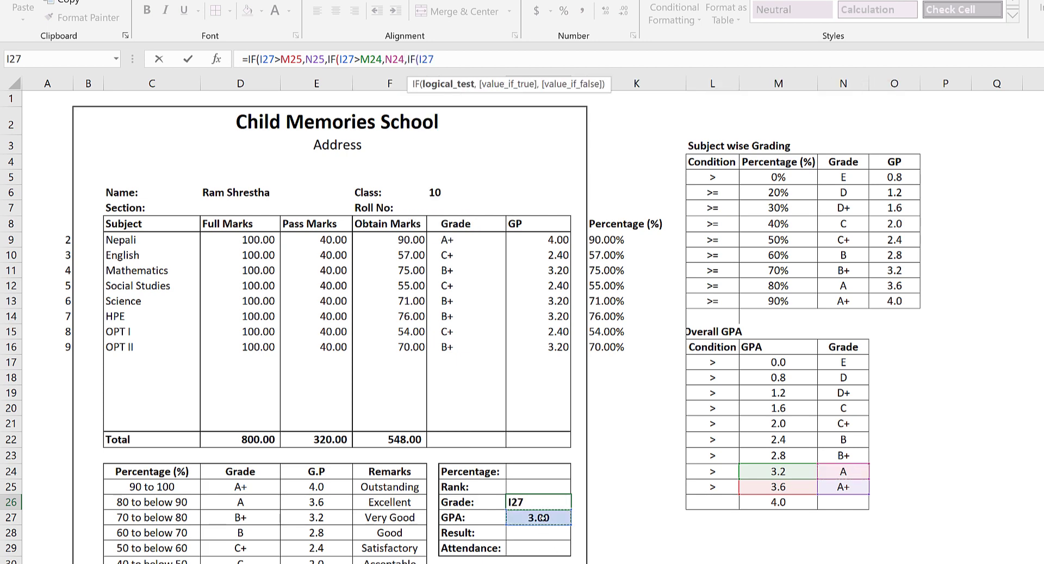
pyautogui.click(771, 455)
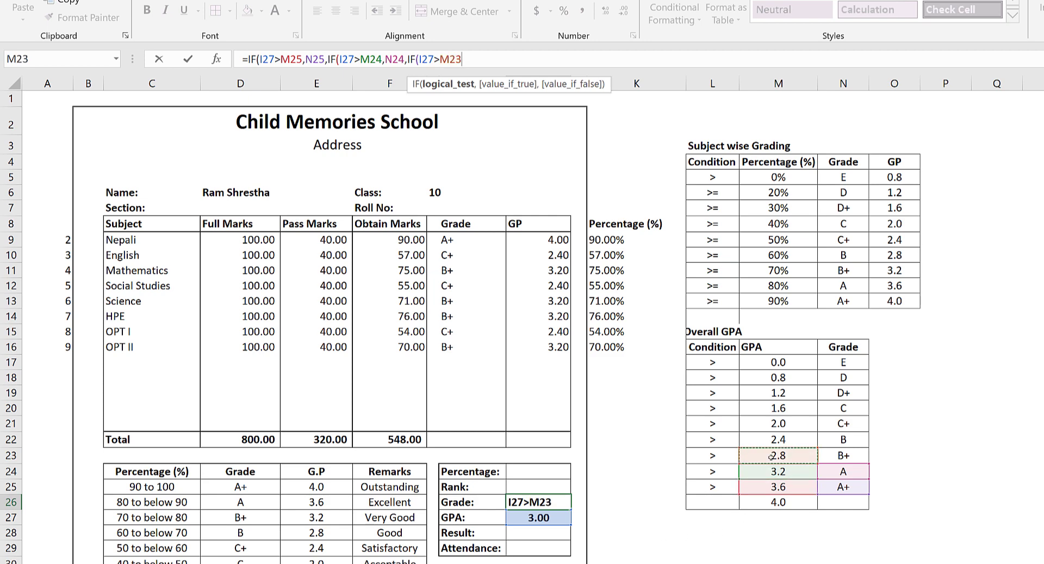
pyautogui.write(',')
pyautogui.click(856, 456)
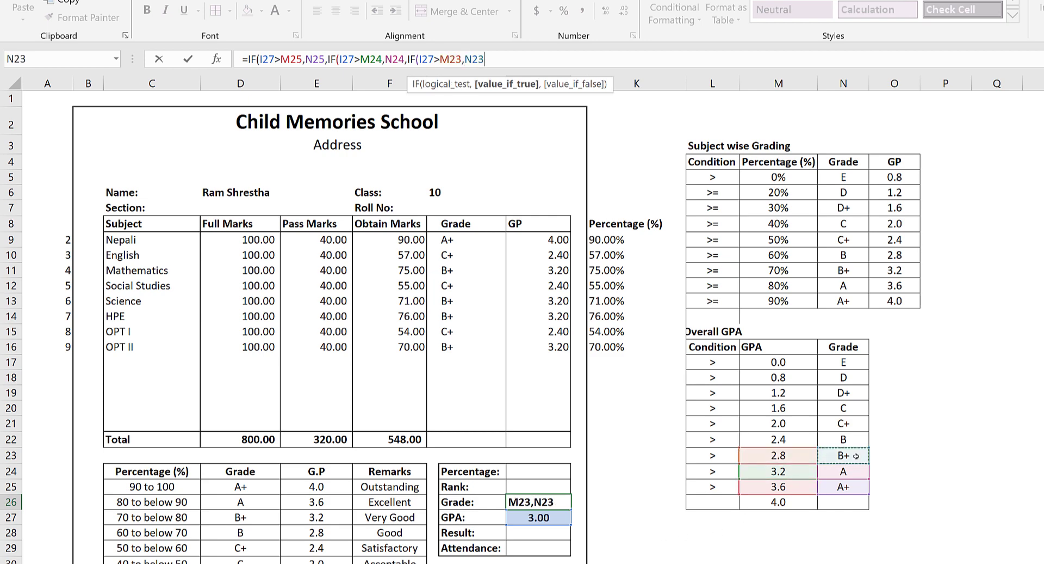
# Step: Nest a fourth condition in the I26 formula that returns grade B from N22 when I27>M22
pyautogui.write(',if')
pyautogui.press('Tab')
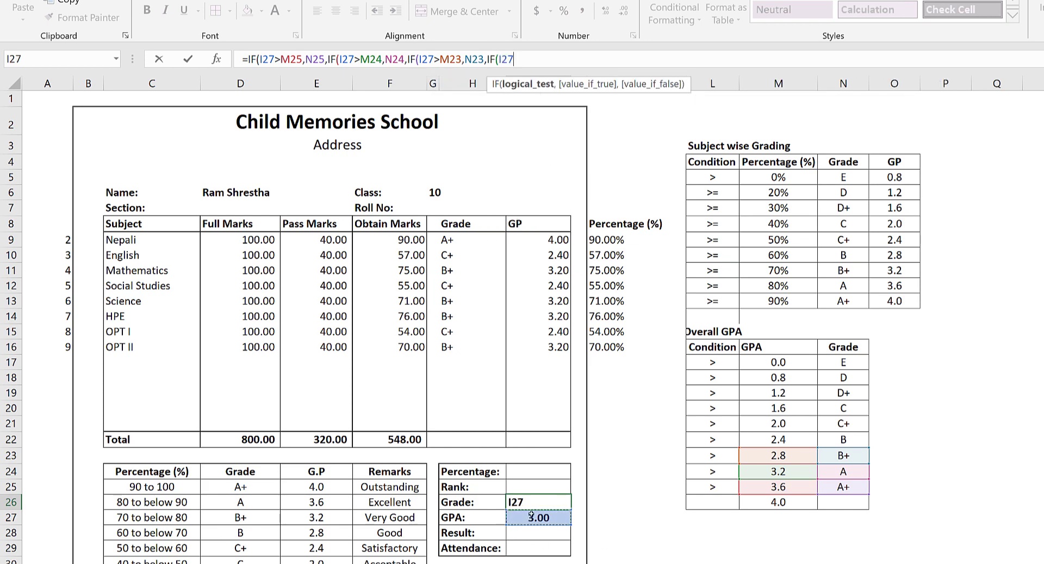
pyautogui.write('>')
pyautogui.click(770, 439)
pyautogui.write(',')
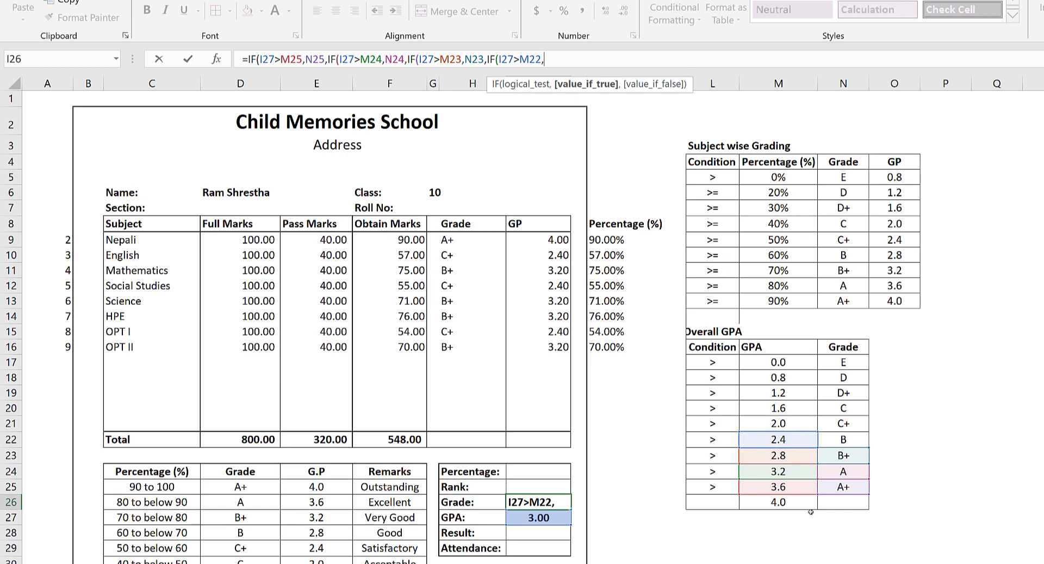
pyautogui.click(844, 440)
pyautogui.write(',')
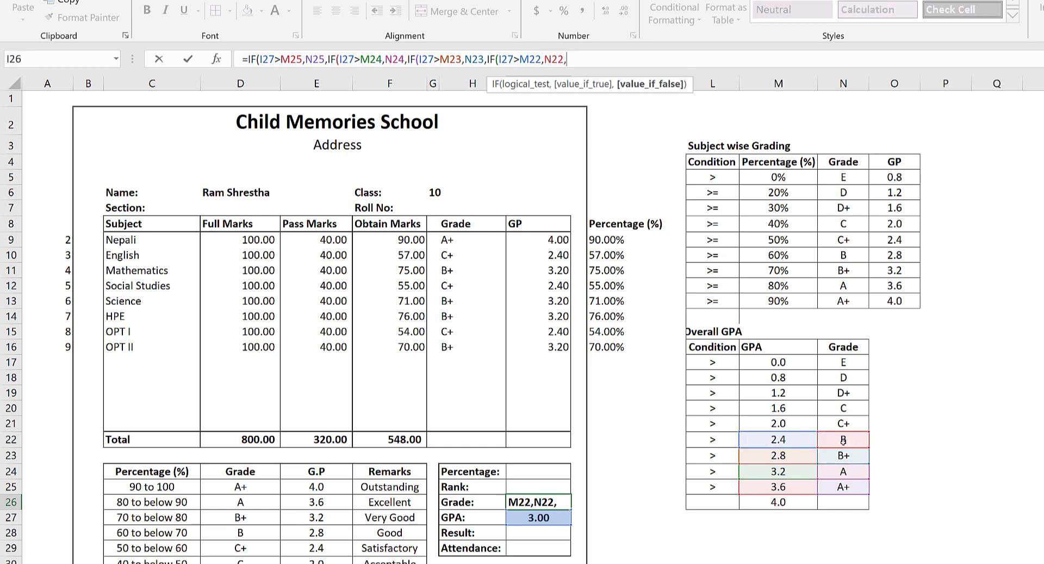
# Step: Nest a fifth condition in the I26 formula that returns grade C+ from N21 when I27>M21
pyautogui.write('IF(')
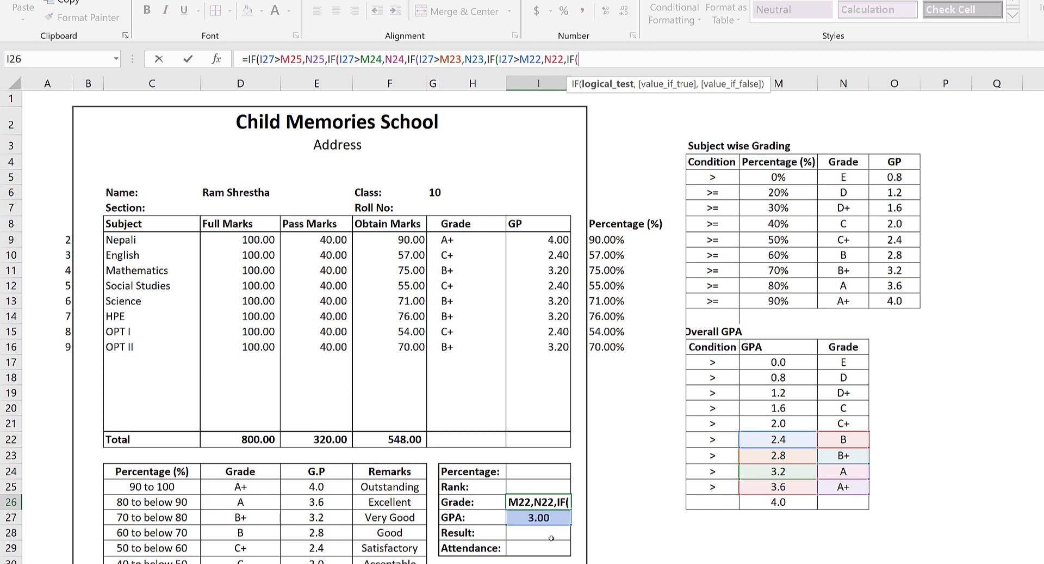
pyautogui.click(540, 517)
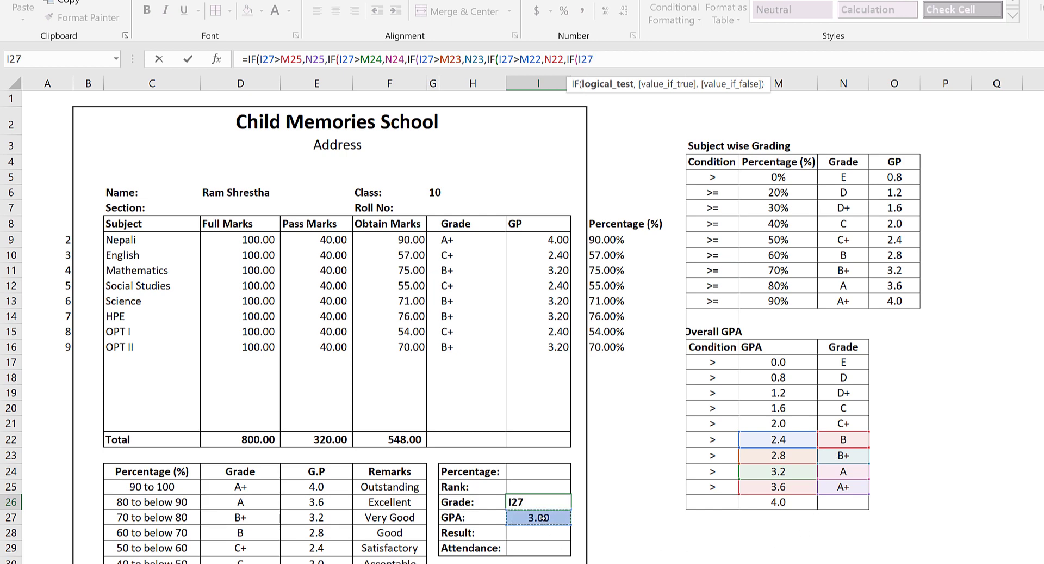
pyautogui.write('>')
pyautogui.click(775, 423)
pyautogui.write(',')
pyautogui.click(846, 427)
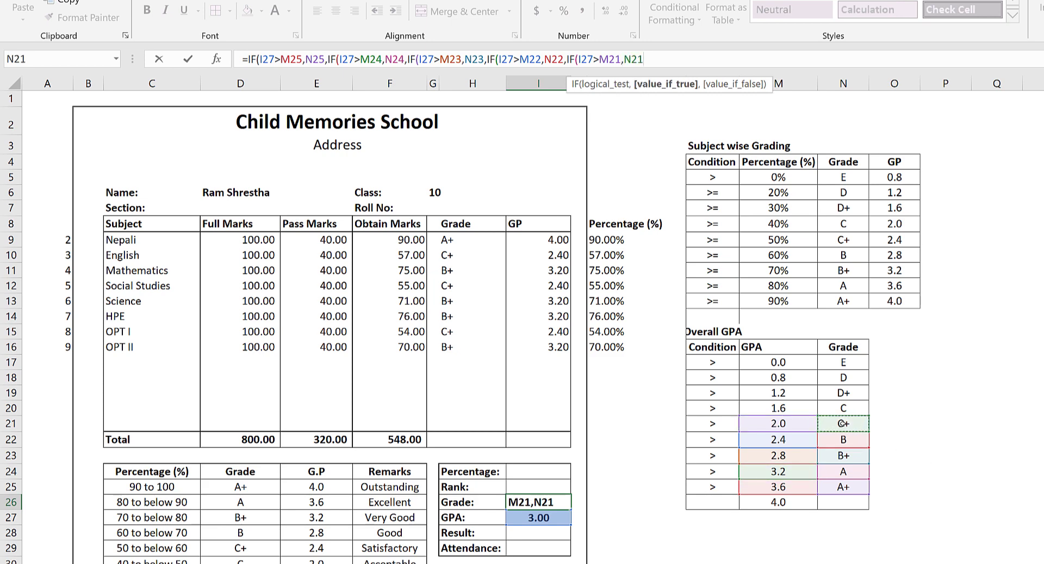
# Step: Nest a sixth condition in the I26 formula that returns grade C from N20 when I27>M20
pyautogui.write(',IF(')
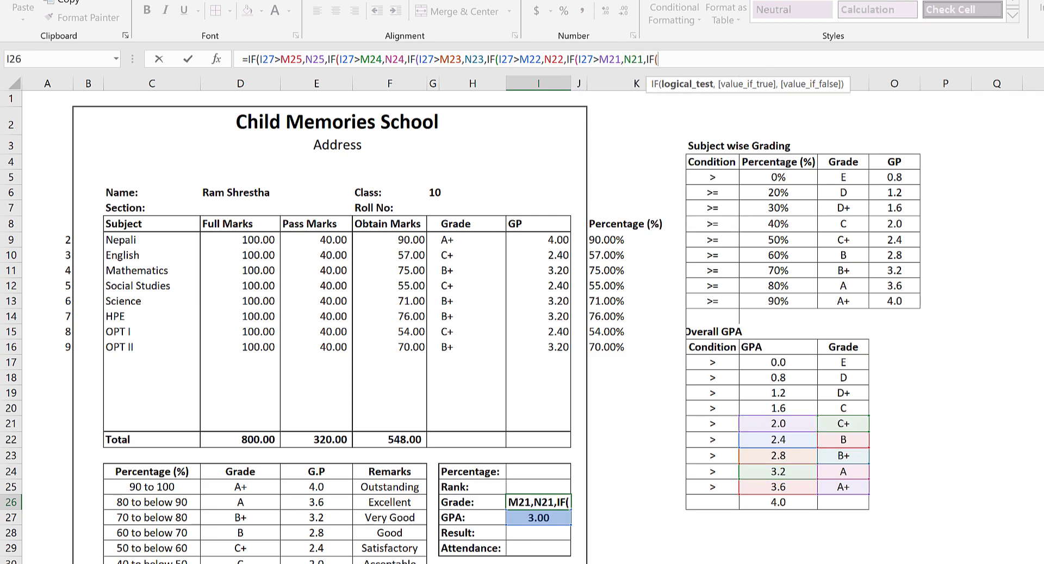
pyautogui.click(521, 517)
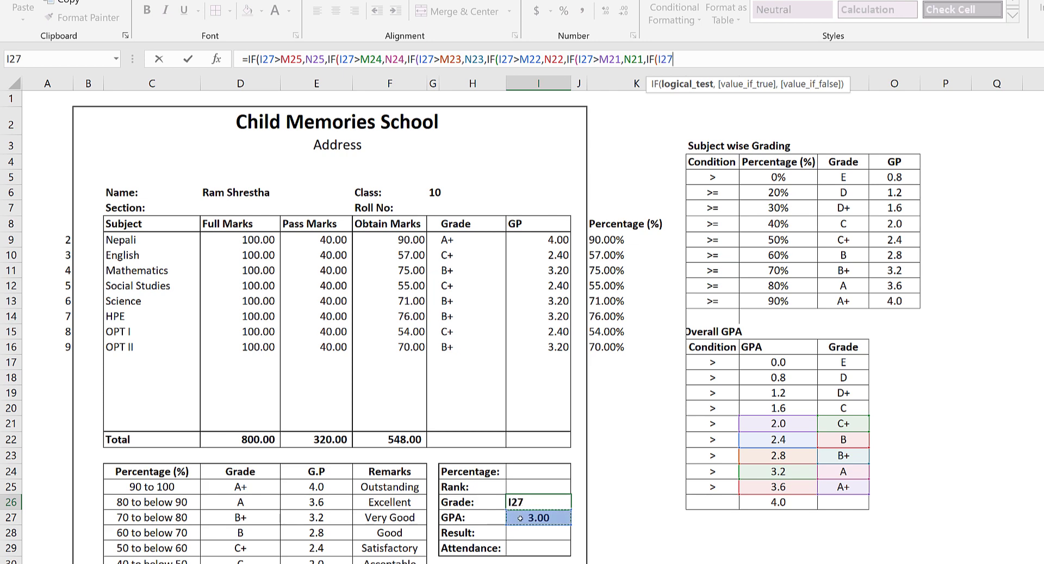
pyautogui.write('>')
pyautogui.click(779, 408)
pyautogui.write(',')
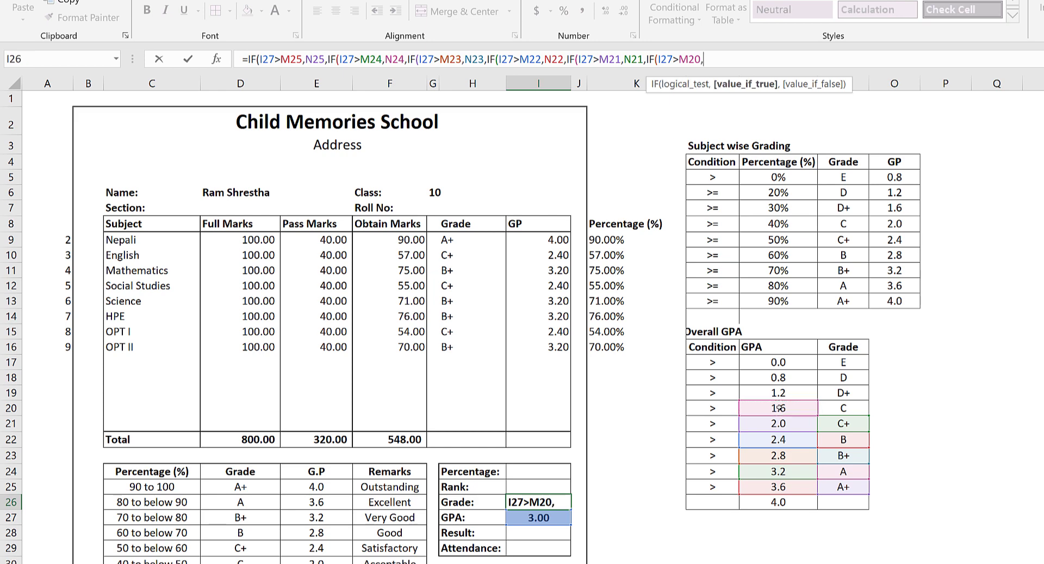
pyautogui.click(844, 409)
# Step: Nest a seventh condition in the I26 formula that returns grade D+ from N19 when I27>M19
pyautogui.write(',IF(')
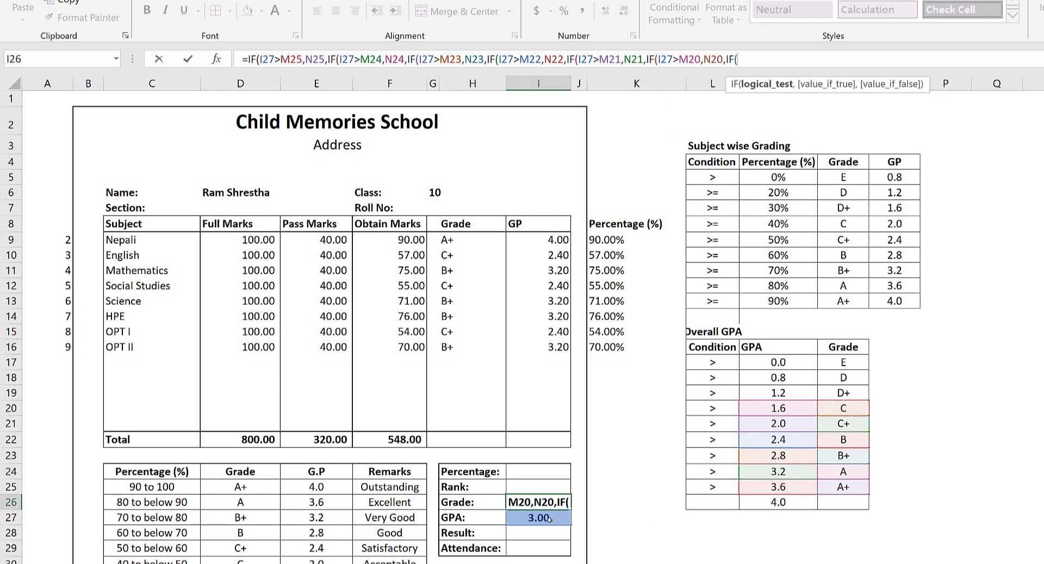
pyautogui.click(553, 519)
pyautogui.write('>')
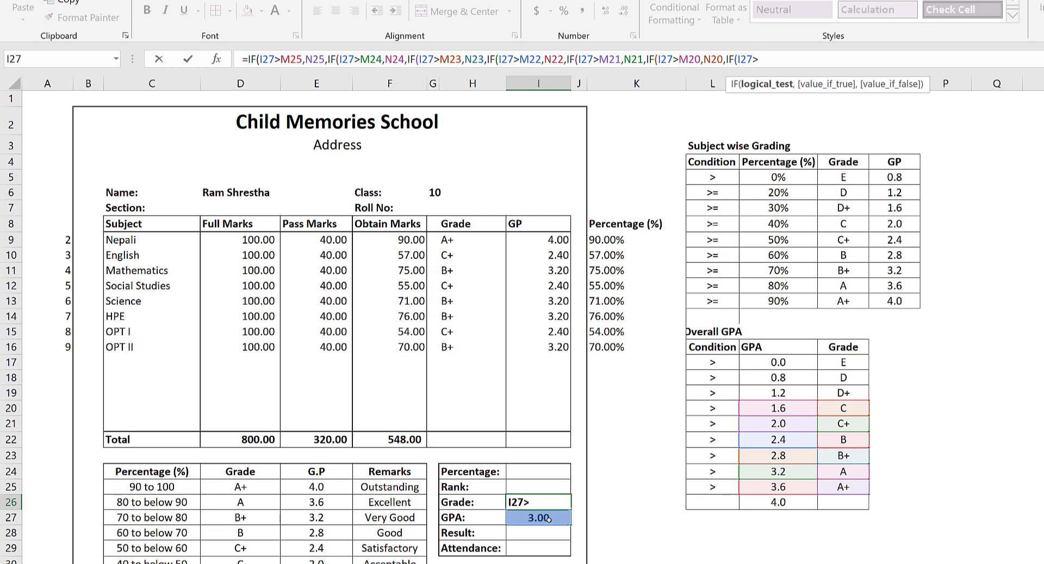
pyautogui.click(788, 395)
pyautogui.write(',')
pyautogui.click(844, 392)
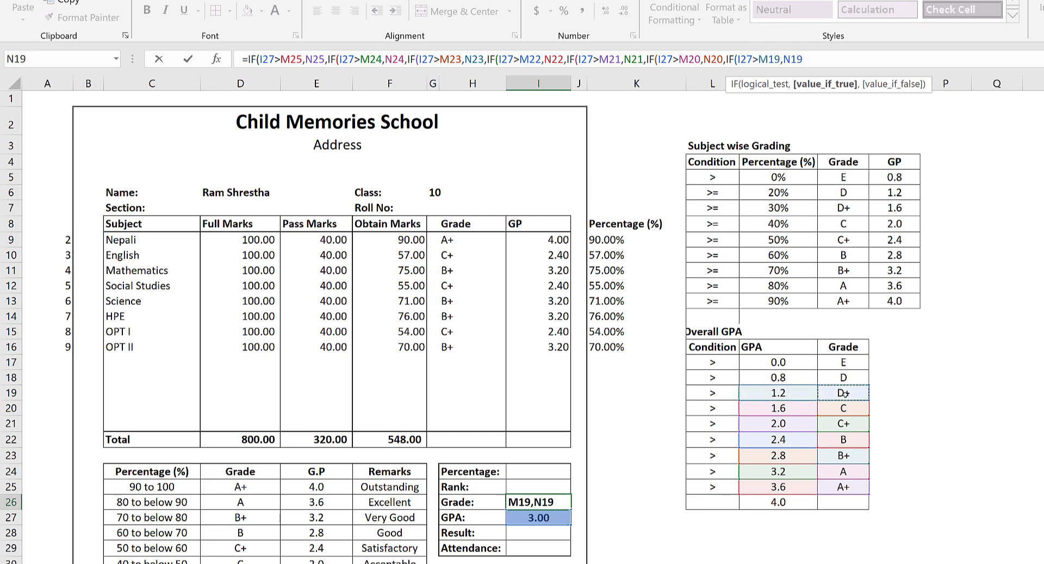
# Step: Nest an eighth condition in the I26 formula that returns grade D from N18 when I27>M18
pyautogui.write(',if')
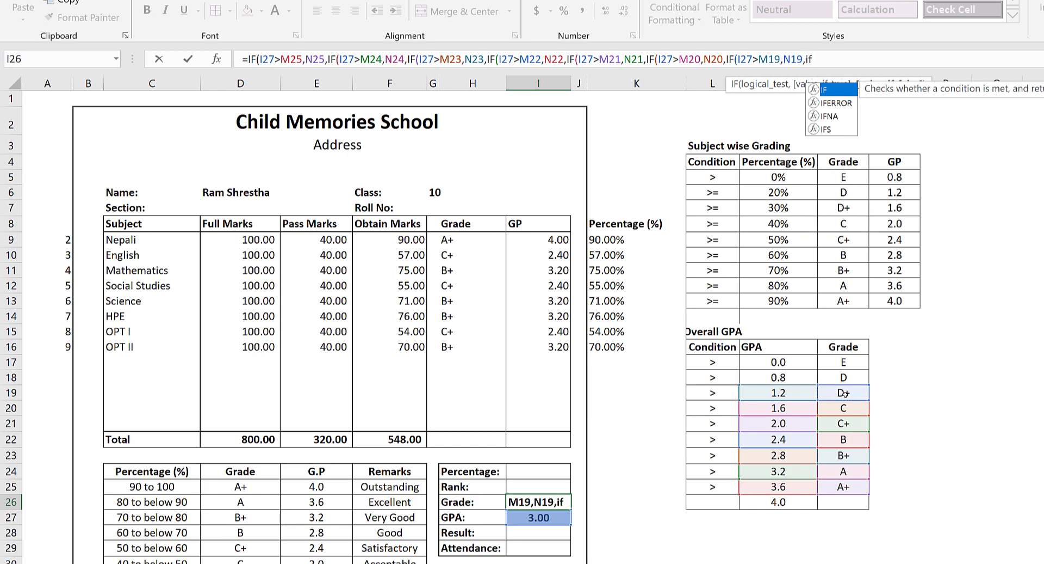
pyautogui.press('Tab')
pyautogui.click(526, 517)
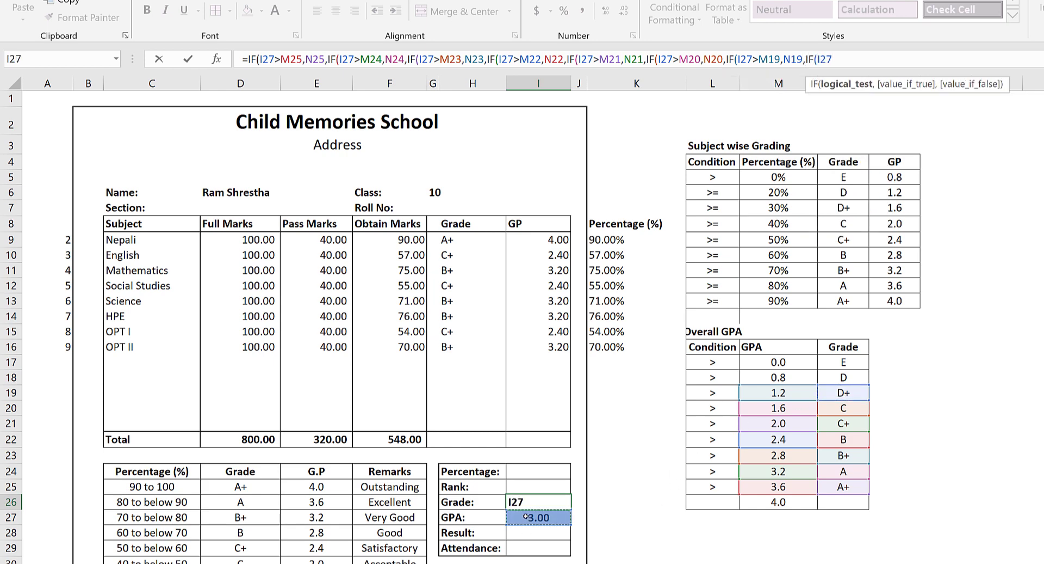
pyautogui.write('>')
pyautogui.click(771, 377)
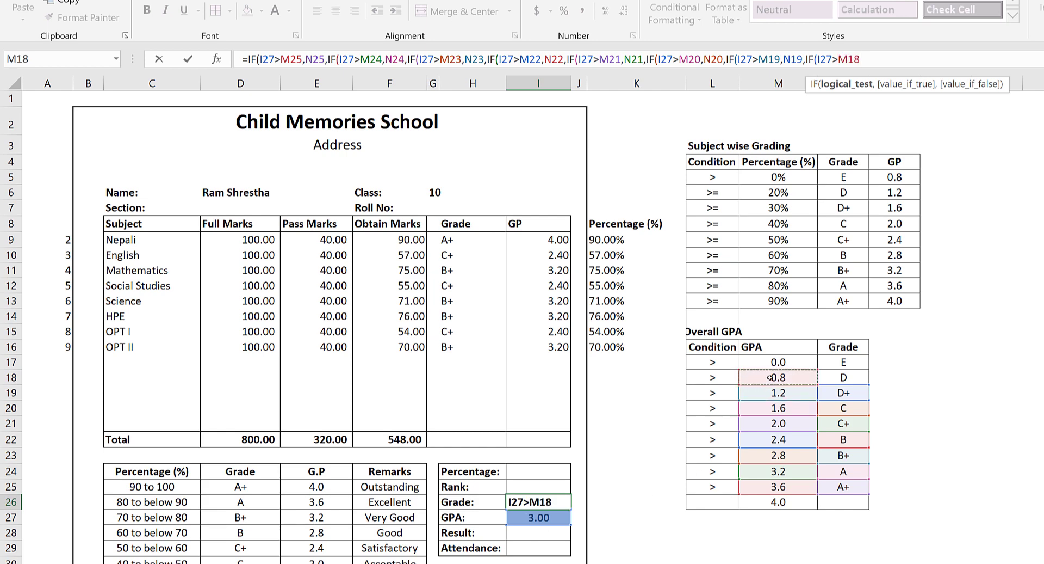
pyautogui.write(',')
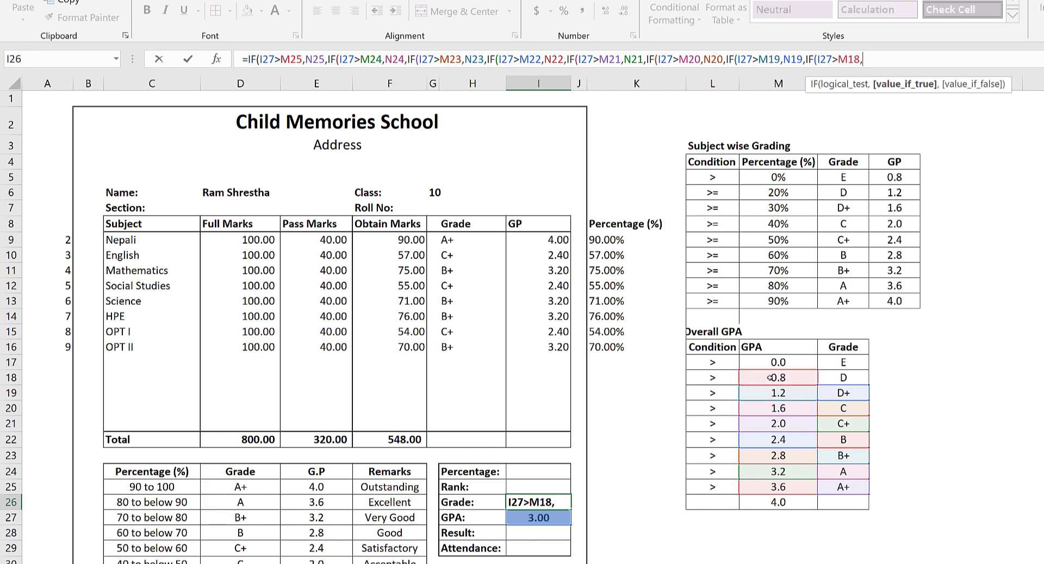
pyautogui.click(849, 377)
# Step: Nest a ninth condition in the I26 formula that returns grade E from N17 when I27>M17
pyautogui.write(',if')
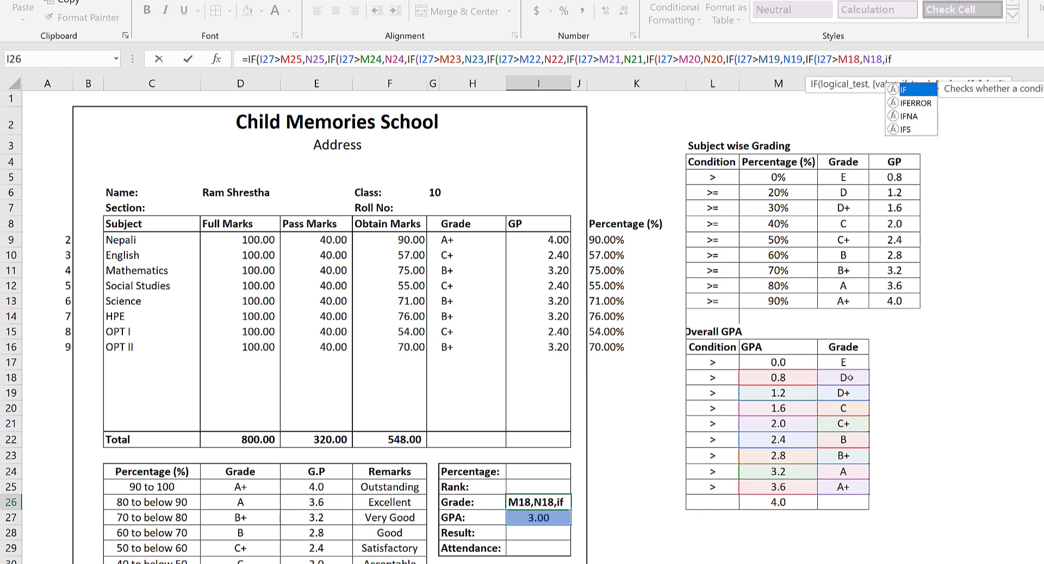
pyautogui.press('Tab')
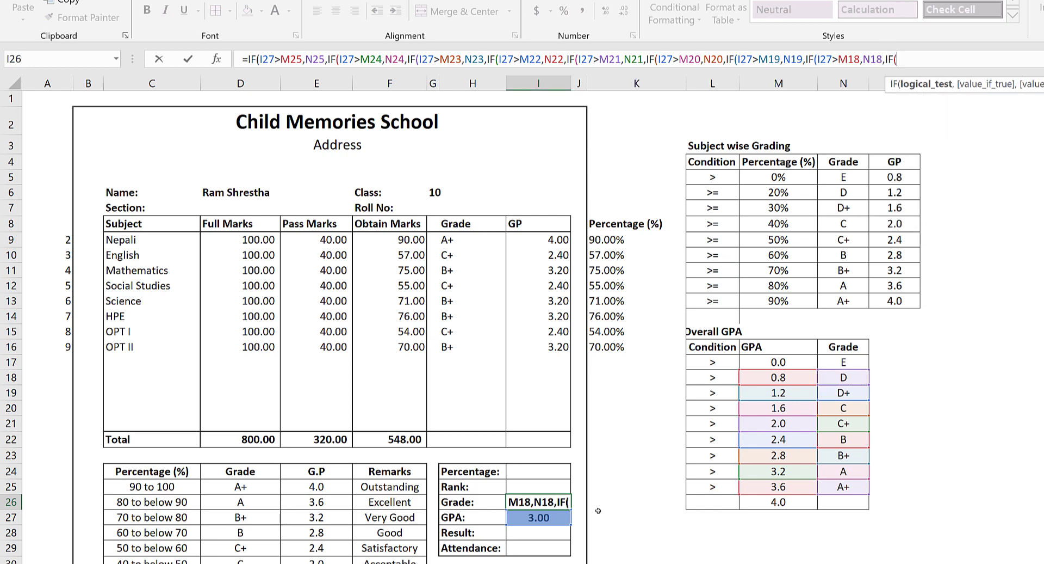
pyautogui.click(531, 517)
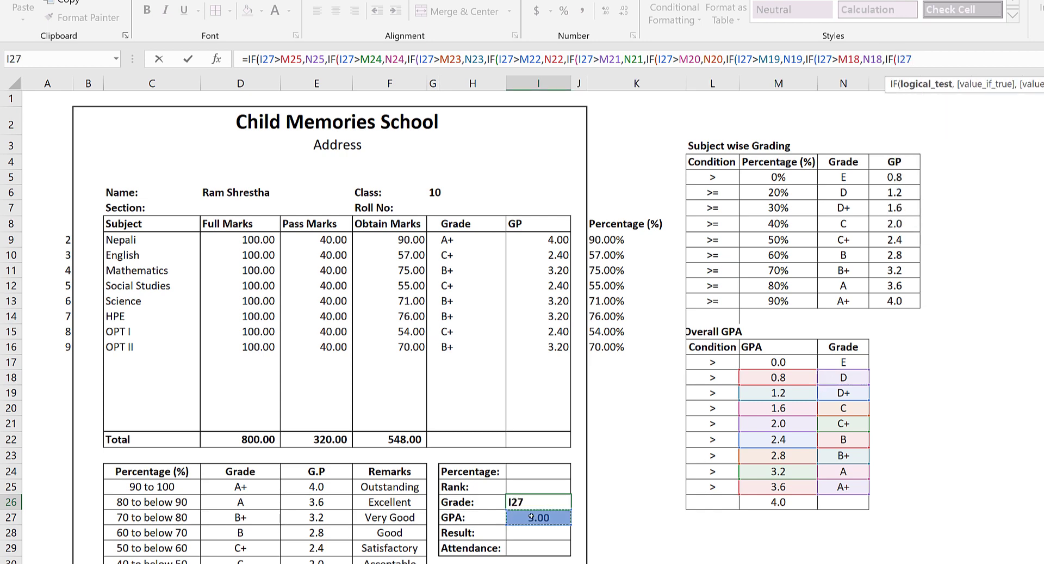
pyautogui.write('>')
pyautogui.click(766, 362)
pyautogui.write(',')
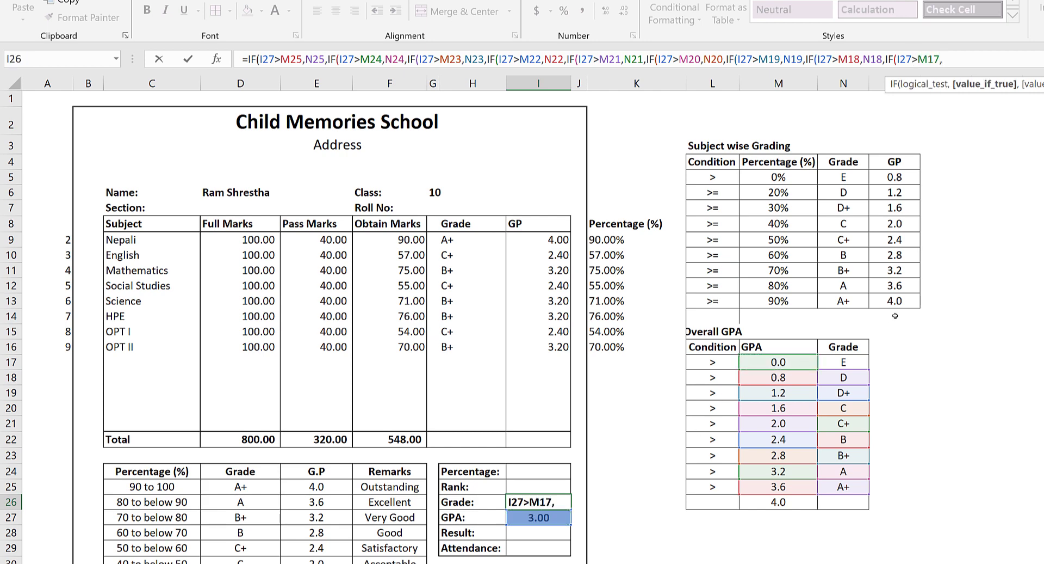
pyautogui.click(831, 363)
pyautogui.write(',')
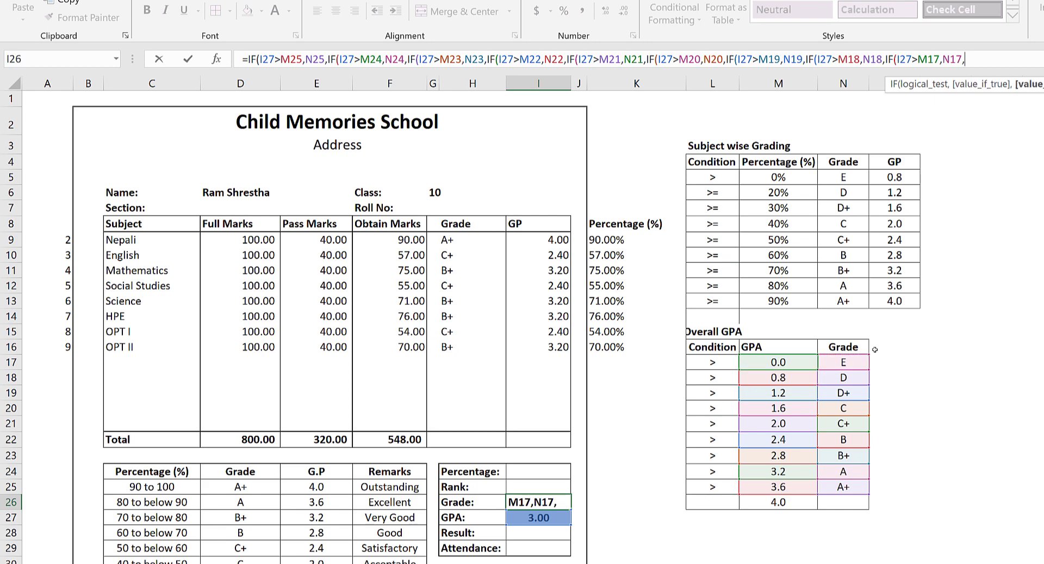
# Step: Finish the I26 formula with "N" as the fallback result and accept the proposed closing-bracket correction
pyautogui.write('"N")')
pyautogui.press('Return')
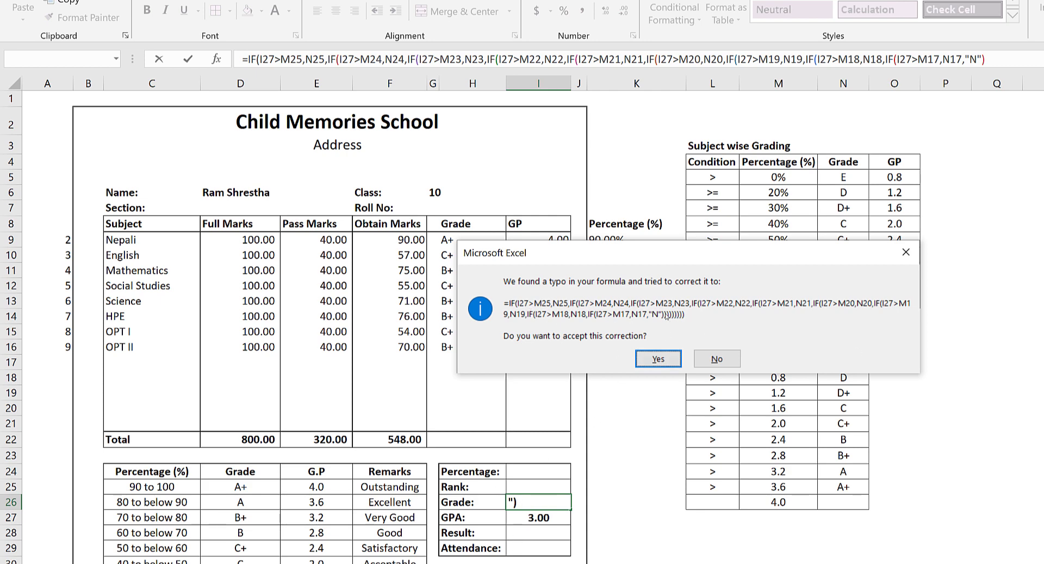
pyautogui.click(658, 359)
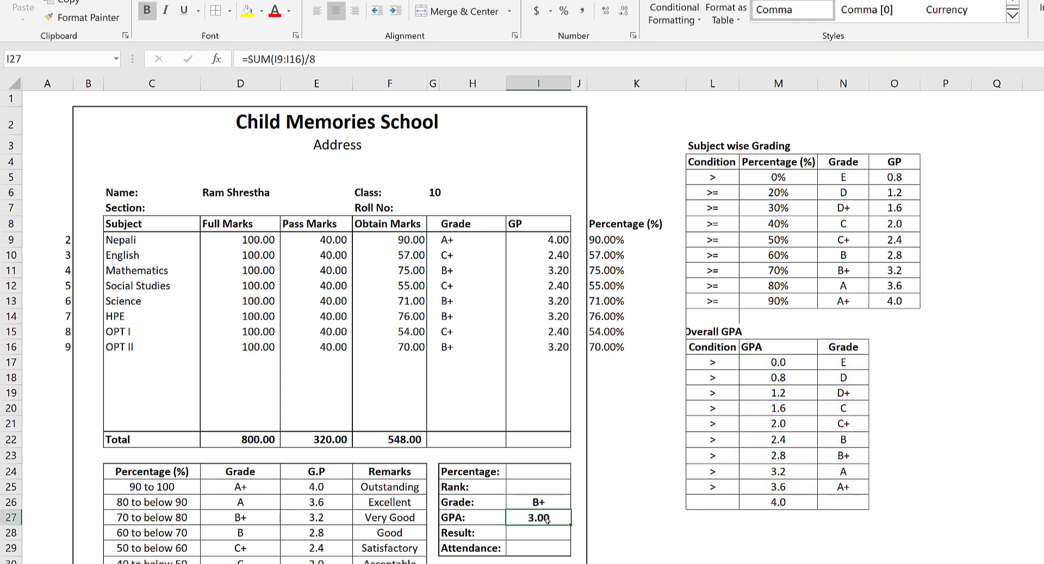
# Step: Check the overall grade in I26 against the matching GPA threshold in the Overall GPA table
pyautogui.click(543, 500)
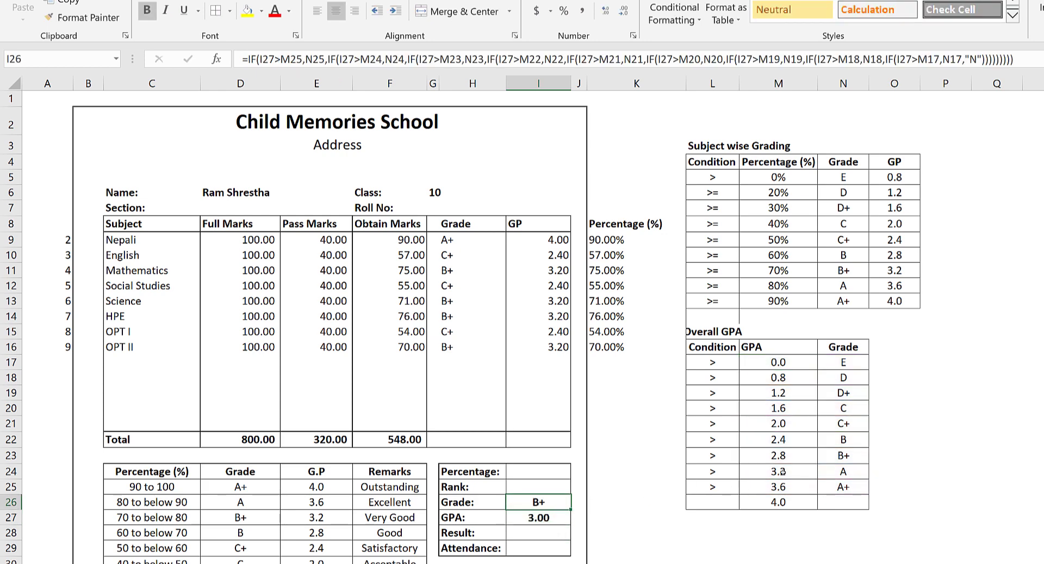
pyautogui.click(785, 457)
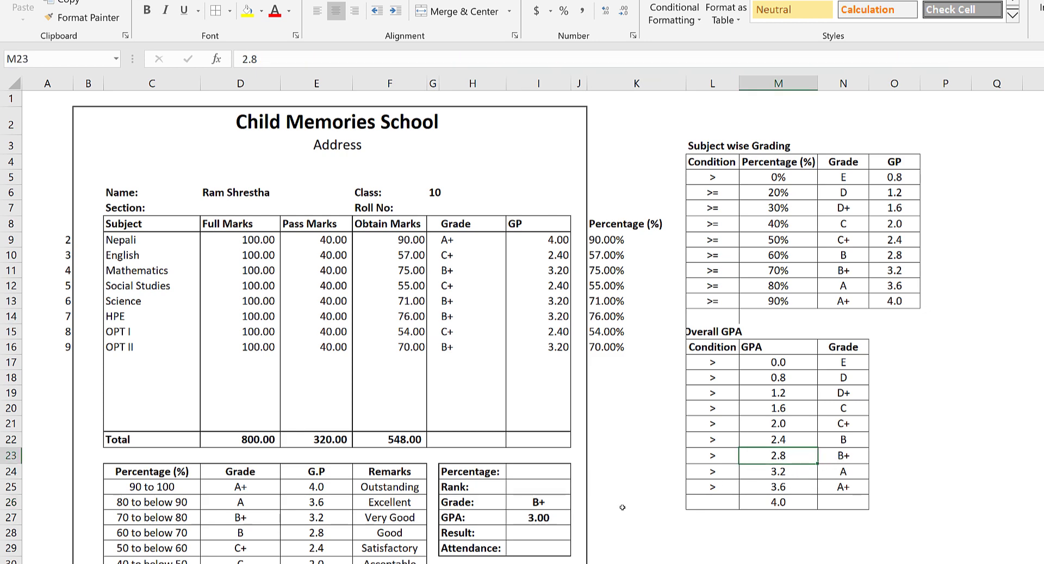
pyautogui.click(559, 500)
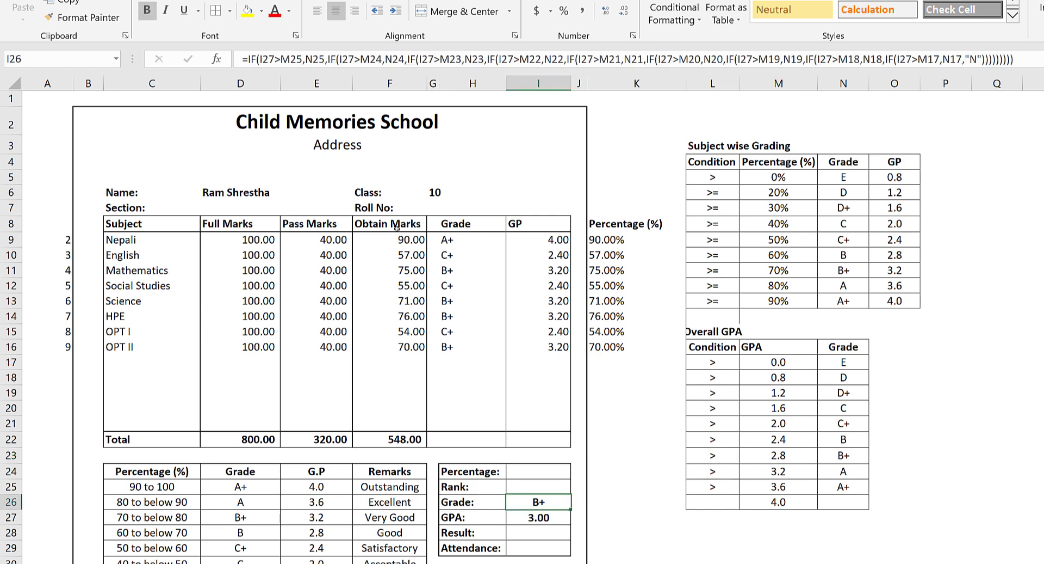
# Step: Choose the fifth student from the Name list in D6 to test the report card
pyautogui.click(251, 197)
pyautogui.click(360, 193)
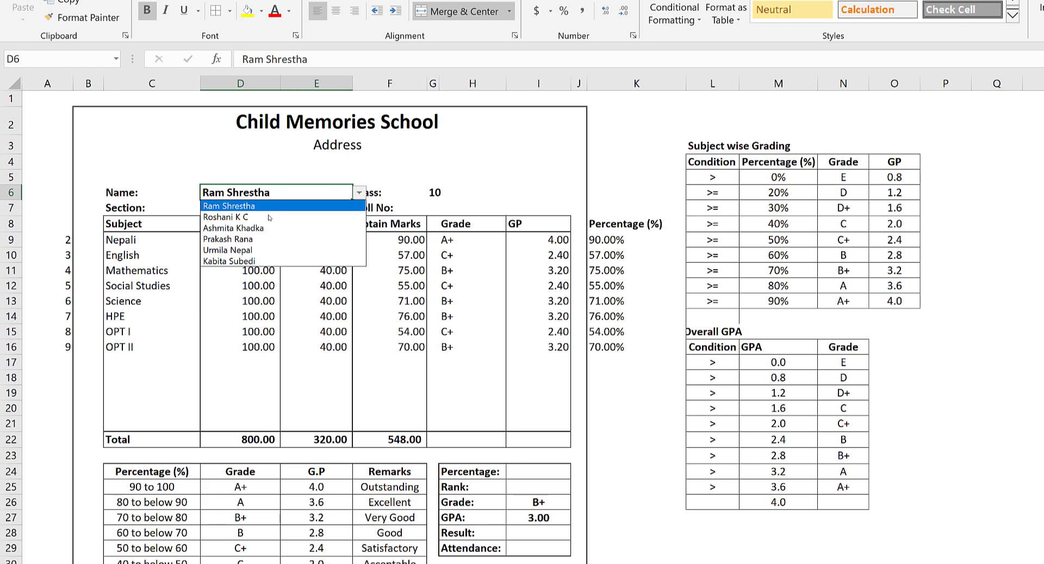
pyautogui.click(238, 251)
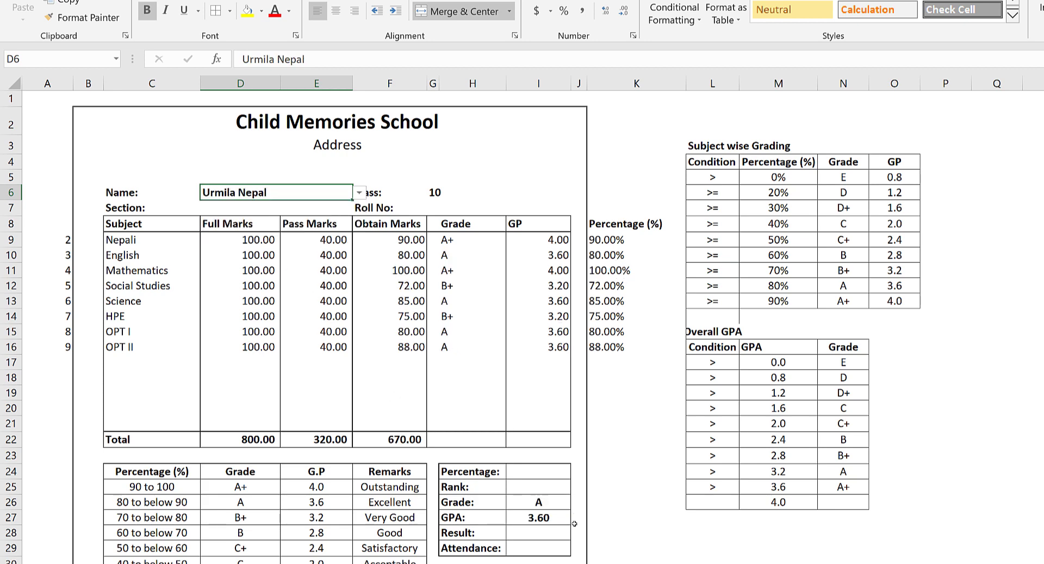
# Step: Compare the student's GPA in I27 and grade in I26 with the A and A+ rows of the Overall GPA table
pyautogui.click(532, 517)
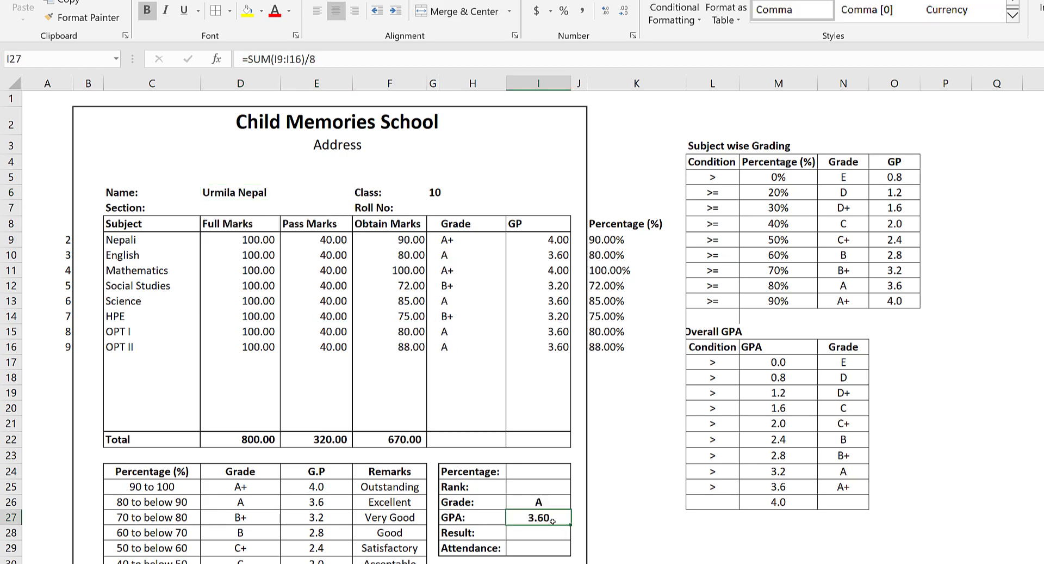
pyautogui.click(531, 505)
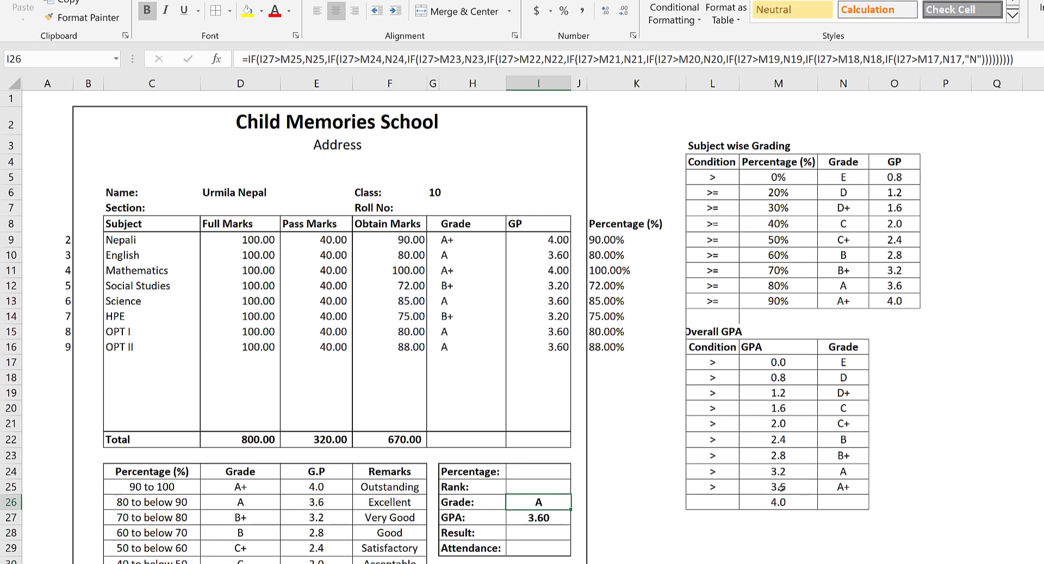
pyautogui.click(781, 487)
pyautogui.click(843, 471)
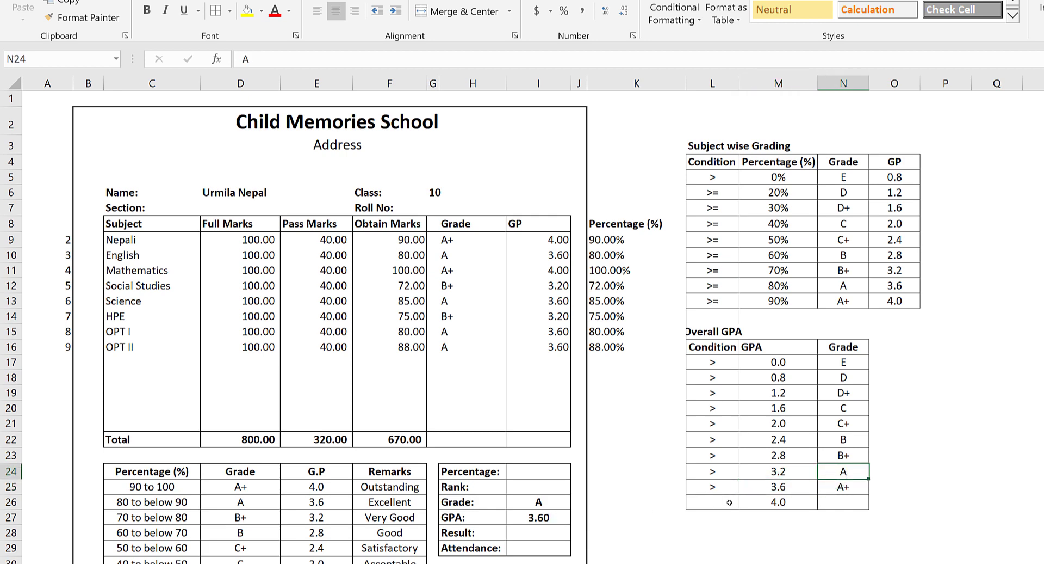
pyautogui.click(816, 490)
pyautogui.click(857, 489)
# Step: Show two more decimal places for the GPA in I27 to check its precision, and restore two decimals
pyautogui.click(537, 514)
pyautogui.click(606, 11)
pyautogui.click(605, 11)
pyautogui.click(624, 11)
pyautogui.click(623, 11)
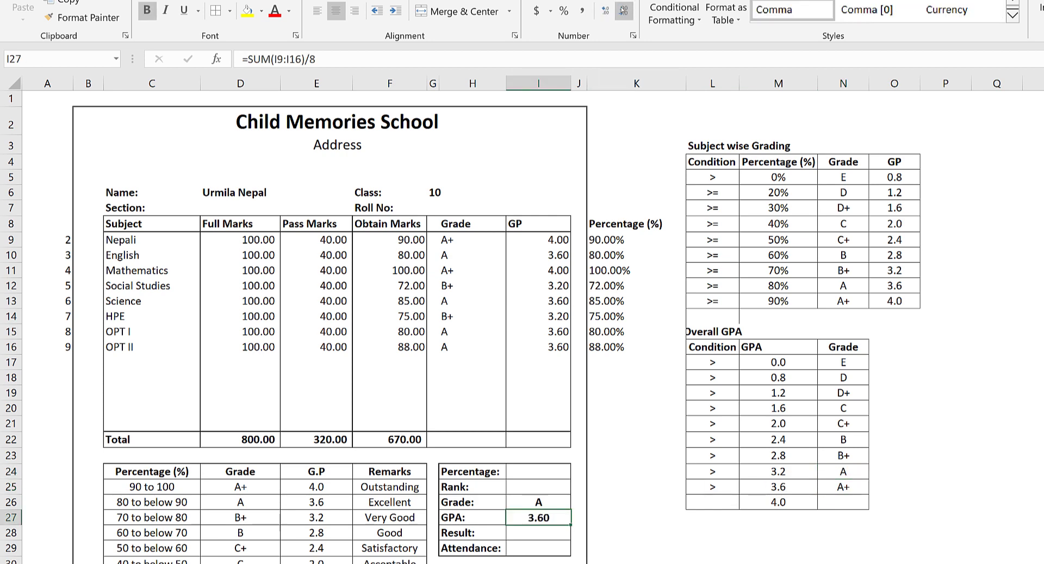
pyautogui.click(545, 263)
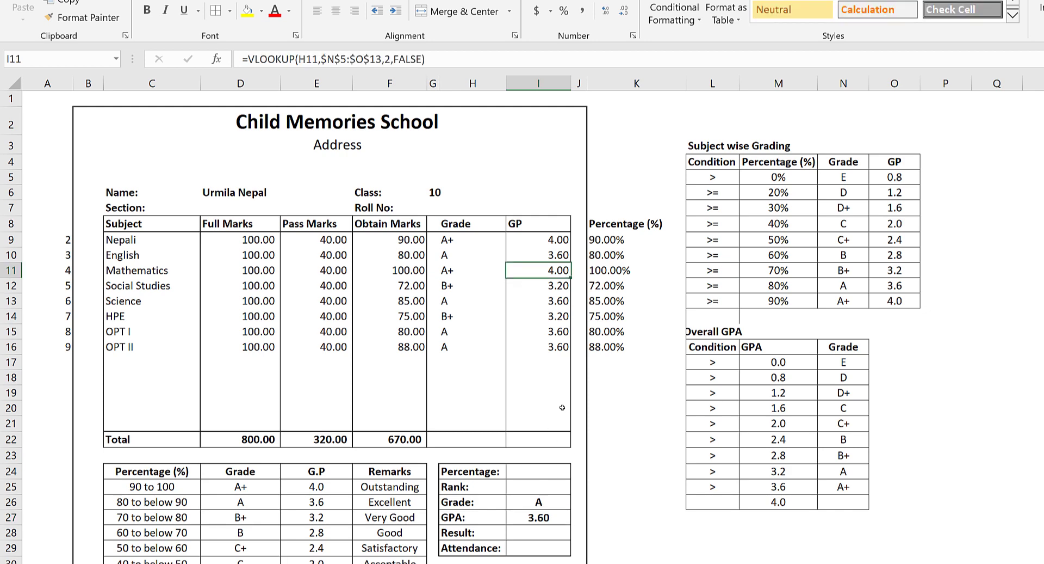
pyautogui.click(538, 502)
# Step: Calculate the overall percentage in I24 with the formula =F22/D22
pyautogui.click(532, 470)
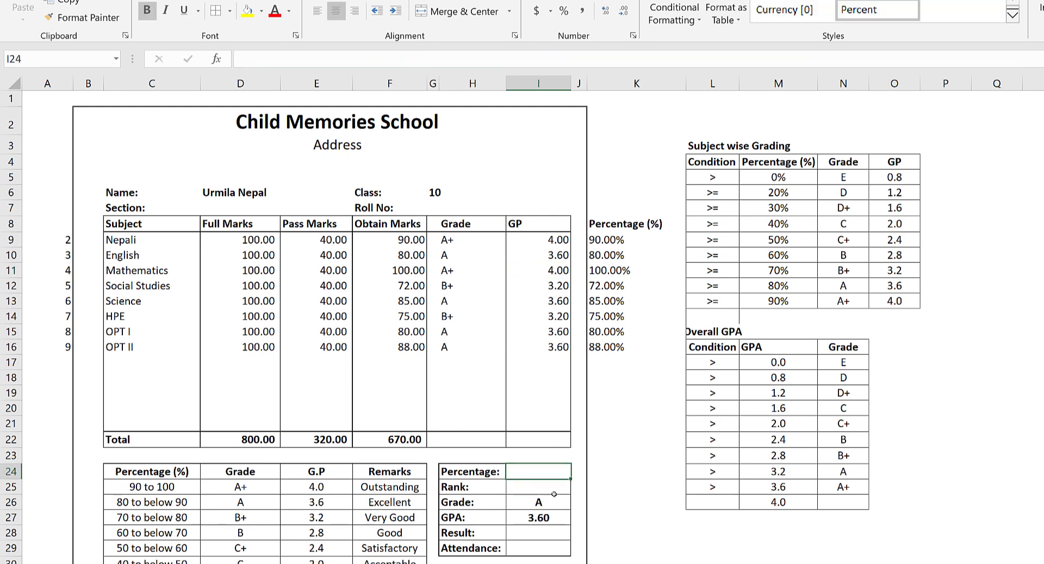
pyautogui.write('=')
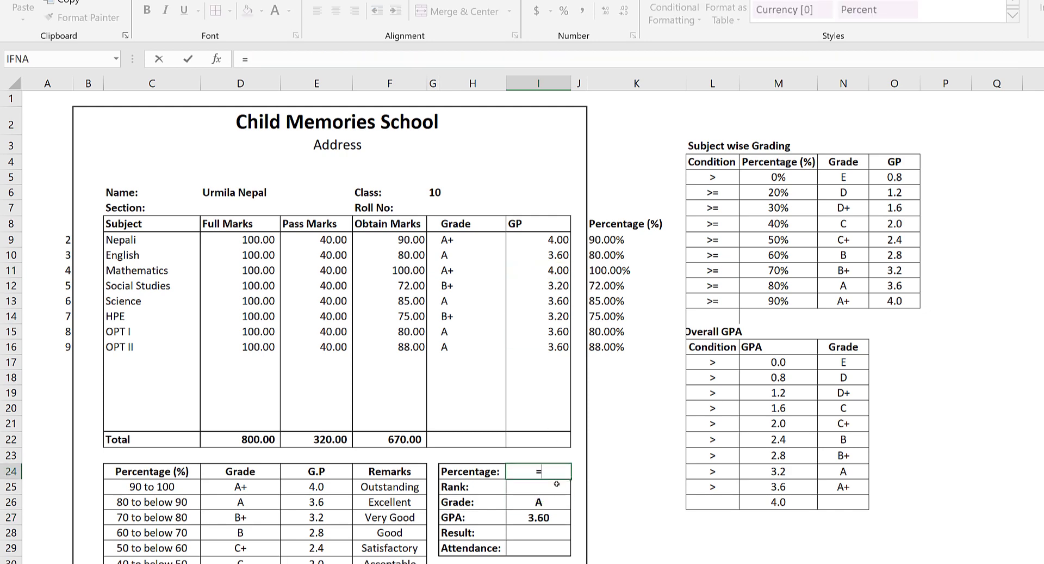
pyautogui.click(390, 439)
pyautogui.write('/')
pyautogui.click(243, 439)
pyautogui.hotkey('ctrl', 'Return')
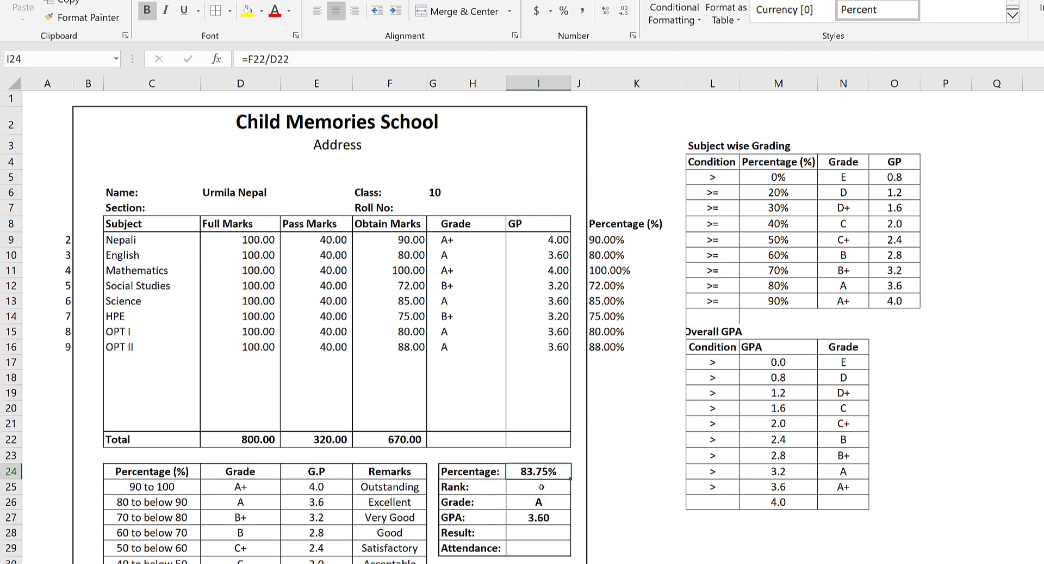
# Step: Examine the Students Marks headers from Student Name to Rank to find the column position for the rank lookup
pyautogui.click(541, 486)
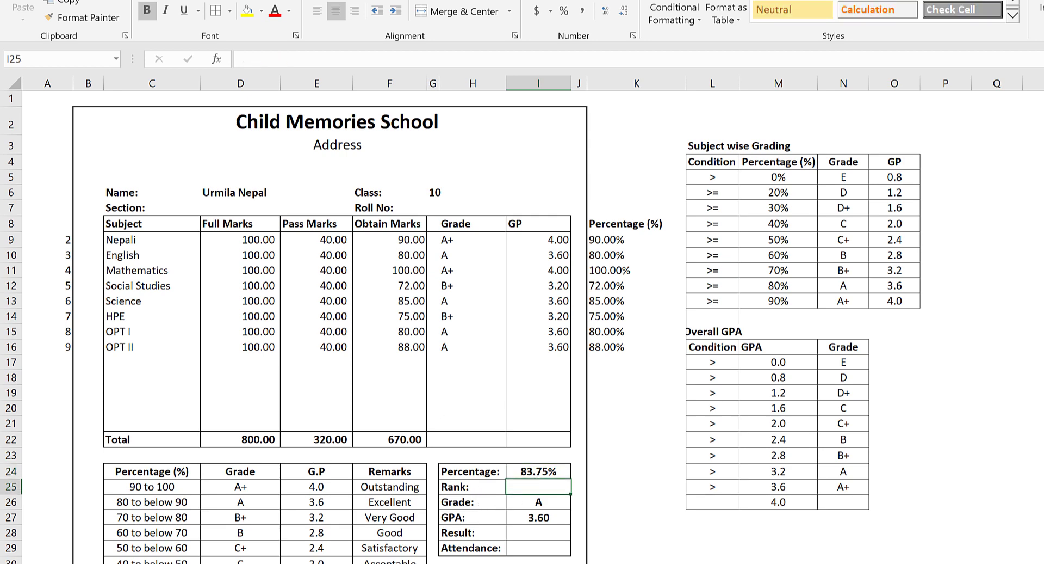
pyautogui.hotkey('ctrl', 'pageup')
pyautogui.moveTo(810, 196); pyautogui.dragTo(798, 253)
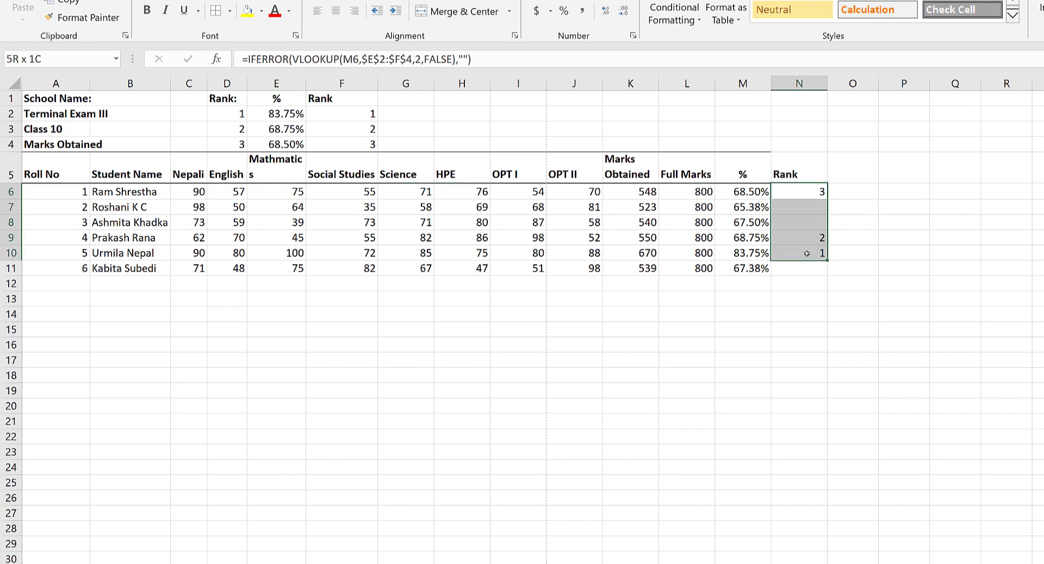
pyautogui.click(142, 175)
pyautogui.moveTo(142, 175); pyautogui.dragTo(816, 175)
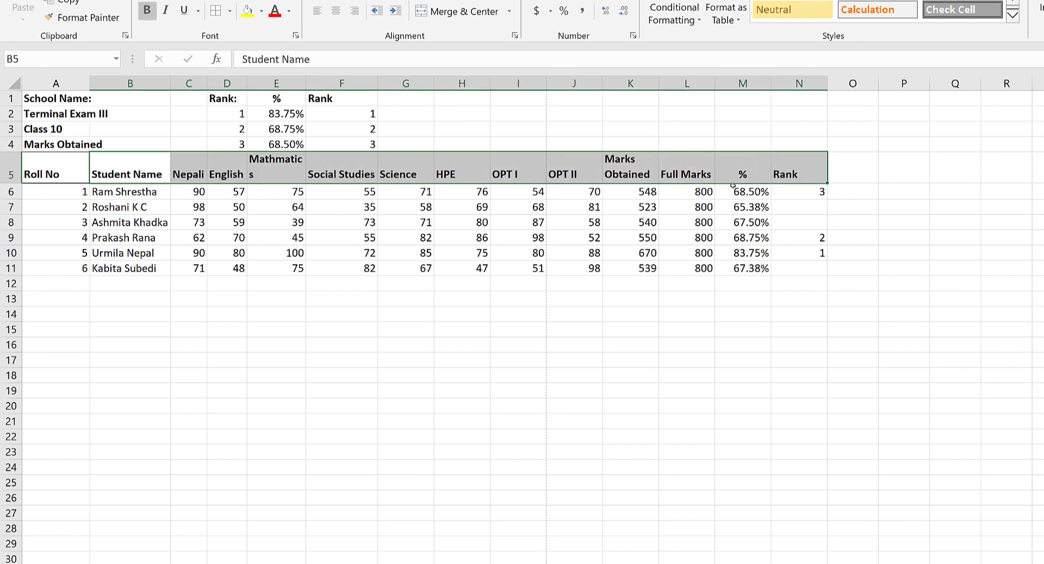
pyautogui.click(795, 174)
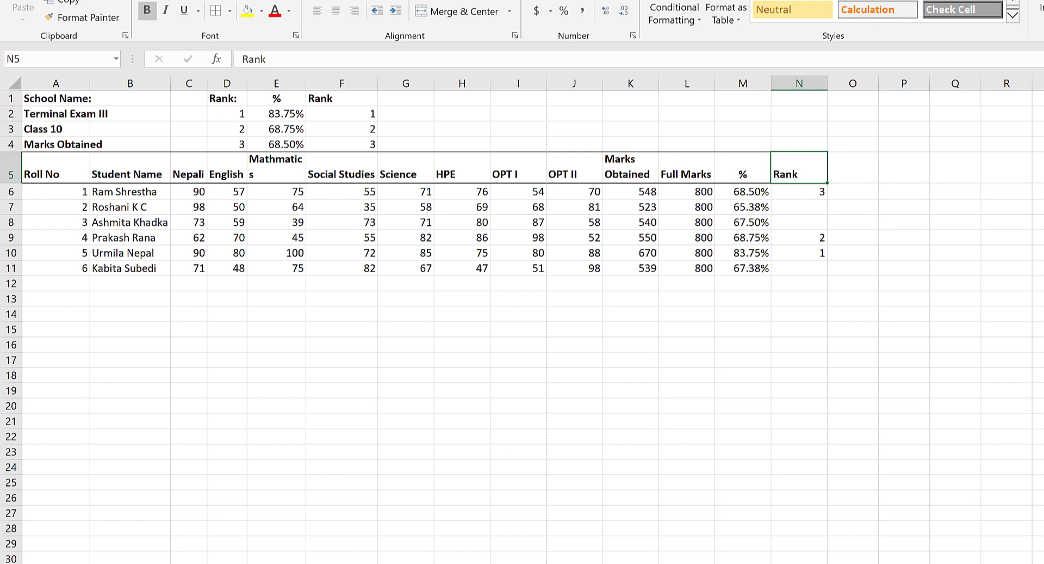
pyautogui.hotkey('ctrl', 'pagedown')
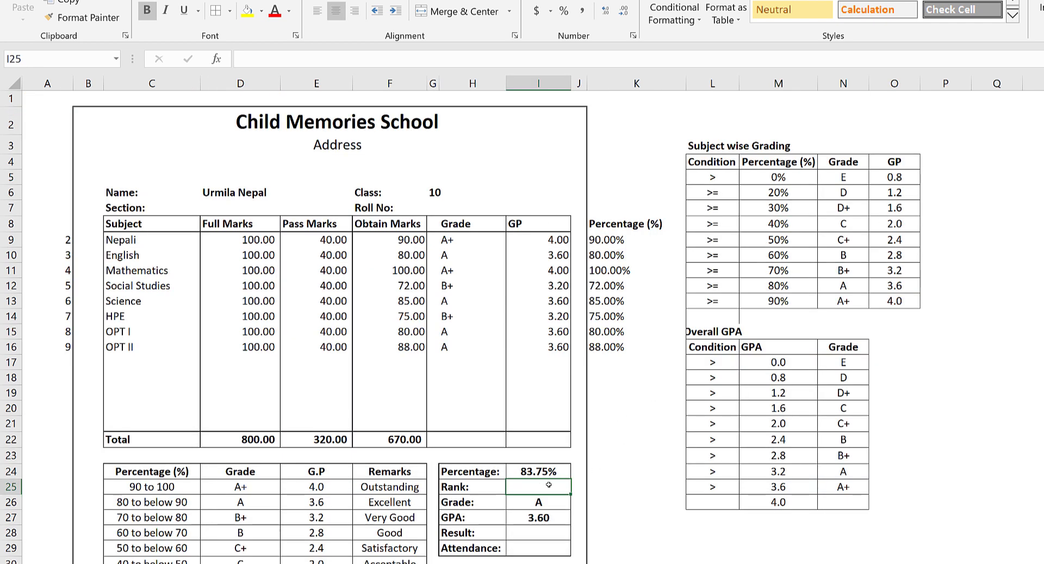
# Step: Begin a VLOOKUP in Rank cell I25 with lookup value D6 and the absolute table range 'Students Marks'!$B$6:$N$11
pyautogui.write('=vl')
pyautogui.press('Tab')
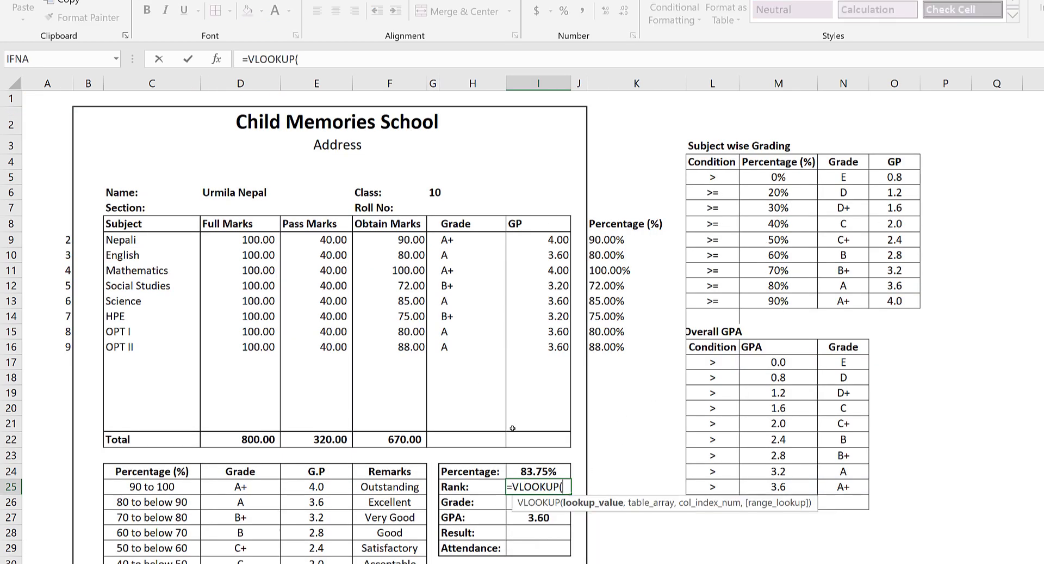
pyautogui.click(245, 193)
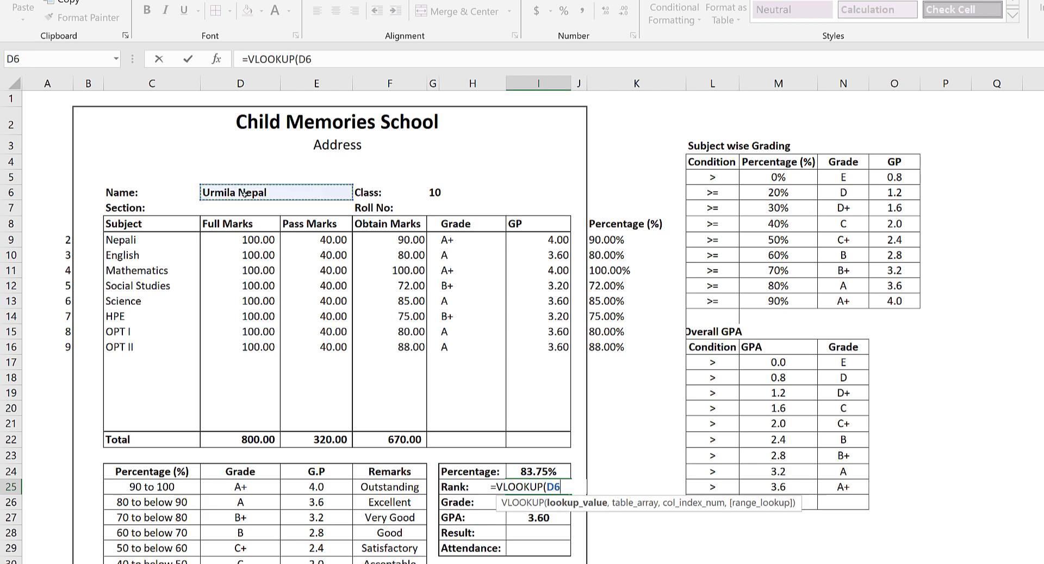
pyautogui.write(',')
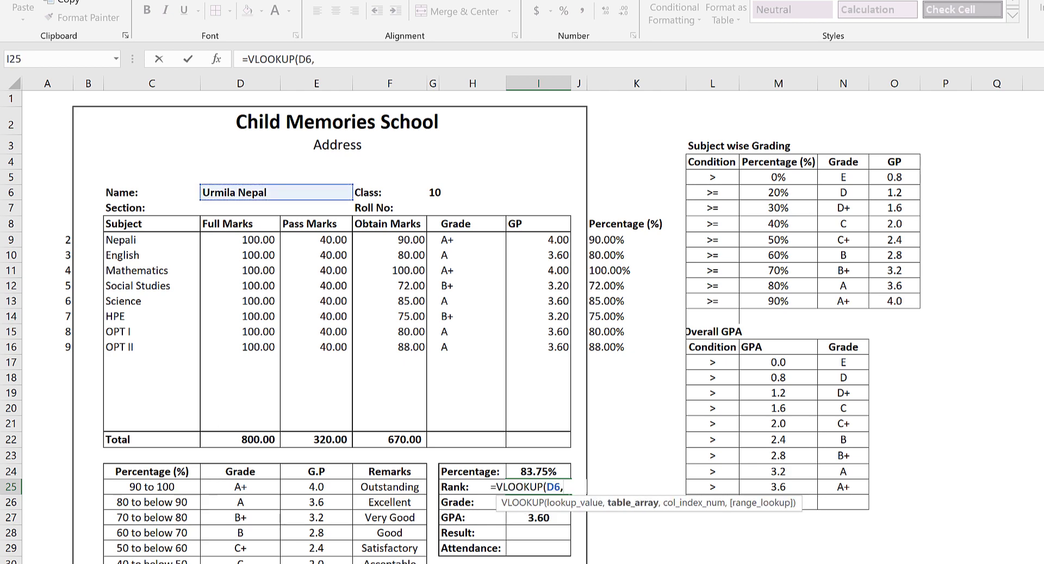
pyautogui.hotkey('ctrl', 'pagedown')
pyautogui.moveTo(125, 190); pyautogui.dragTo(803, 278)
pyautogui.press('F4')
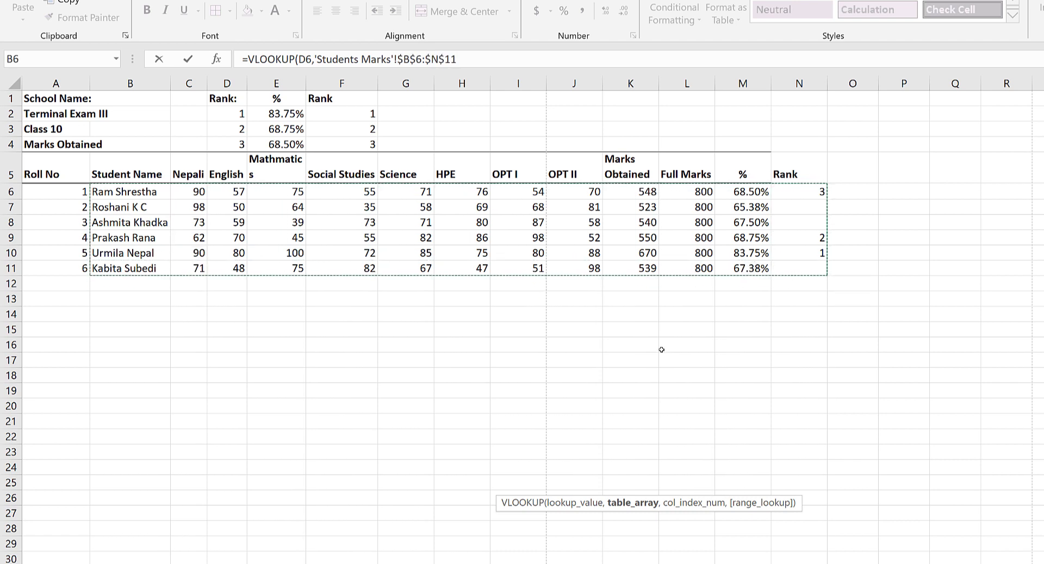
# Step: Complete the I25 VLOOKUP with column index 13 and an exact match (FALSE)
pyautogui.write(',')
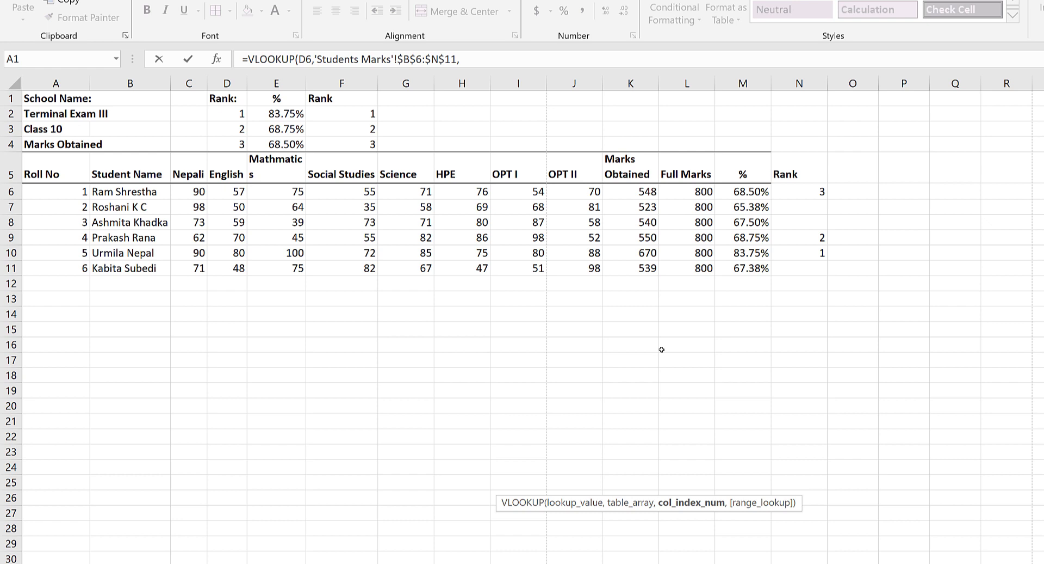
pyautogui.write('13,')
pyautogui.press('Down')
pyautogui.press('Tab')
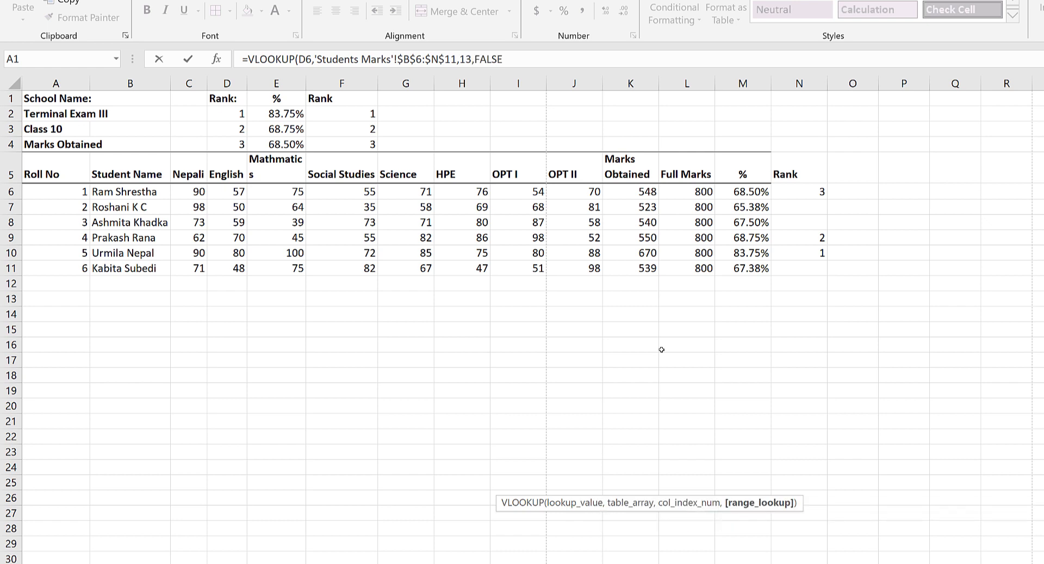
pyautogui.write(')')
pyautogui.press('Return')
pyautogui.press('Up')
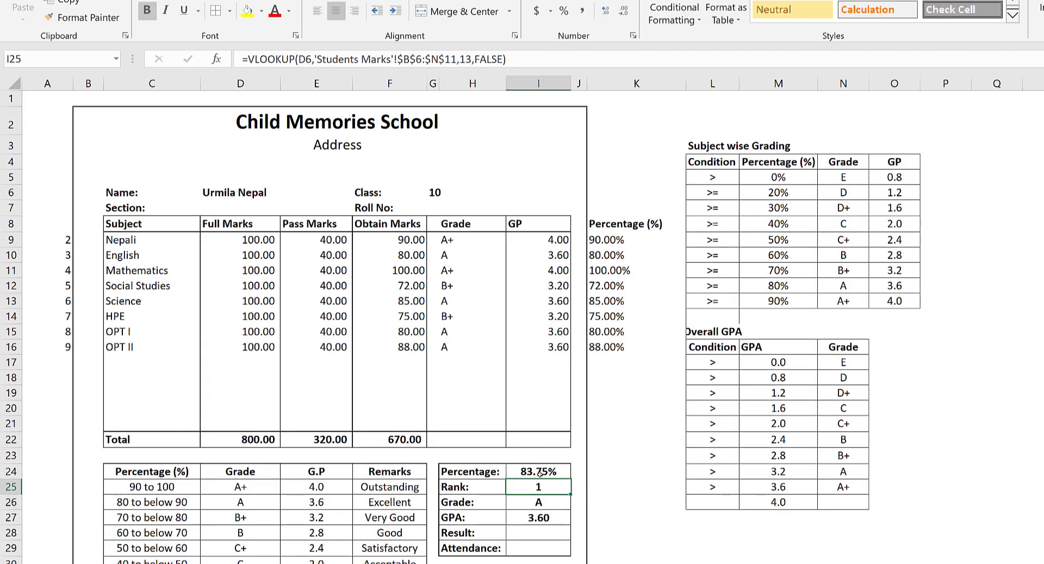
# Step: Review the Nepali grade lookup formula in H9 and the percentage in K9 that it refers to
pyautogui.click(466, 243)
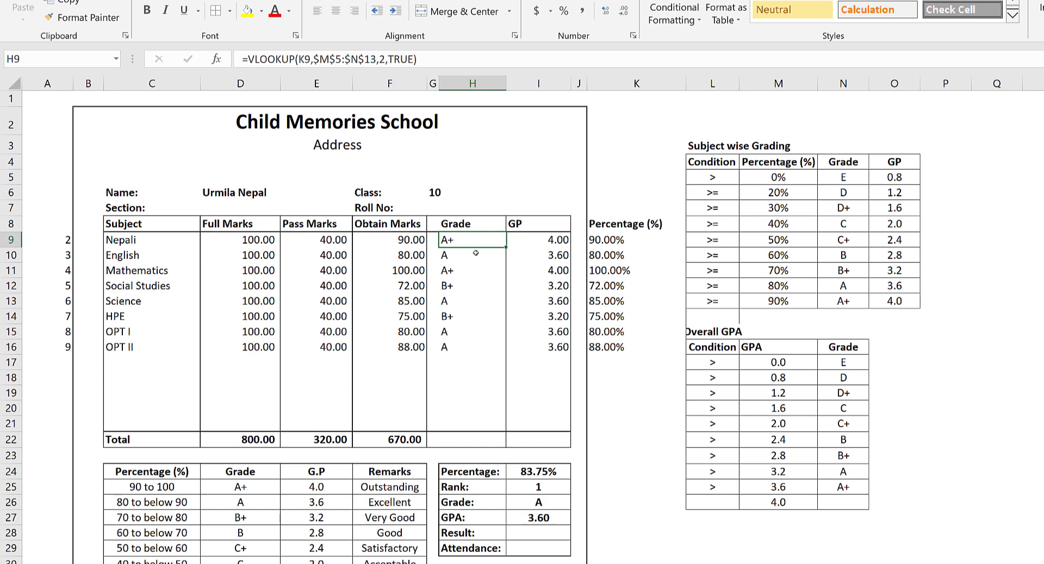
pyautogui.click(604, 242)
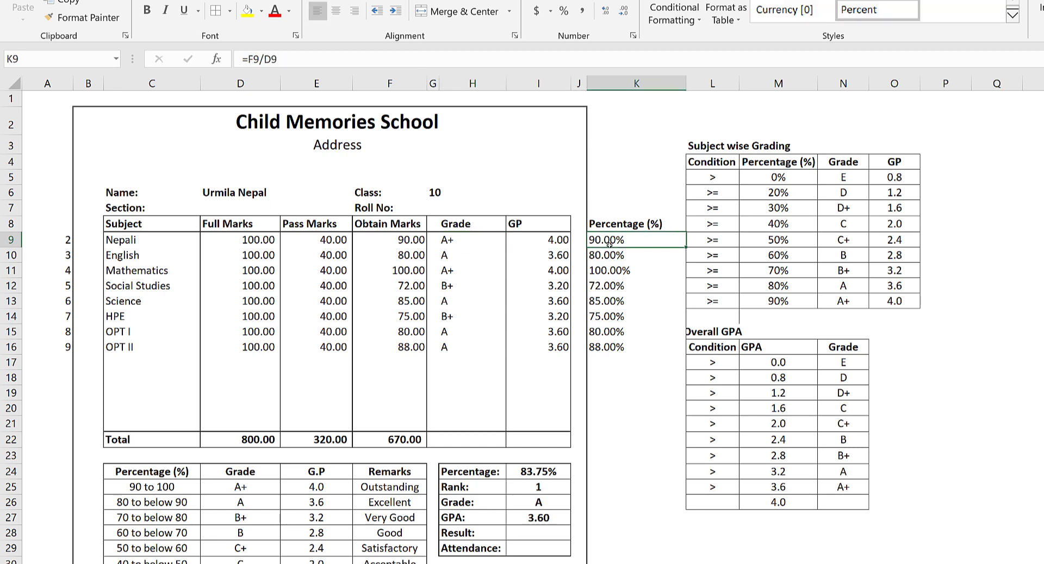
pyautogui.click(452, 245)
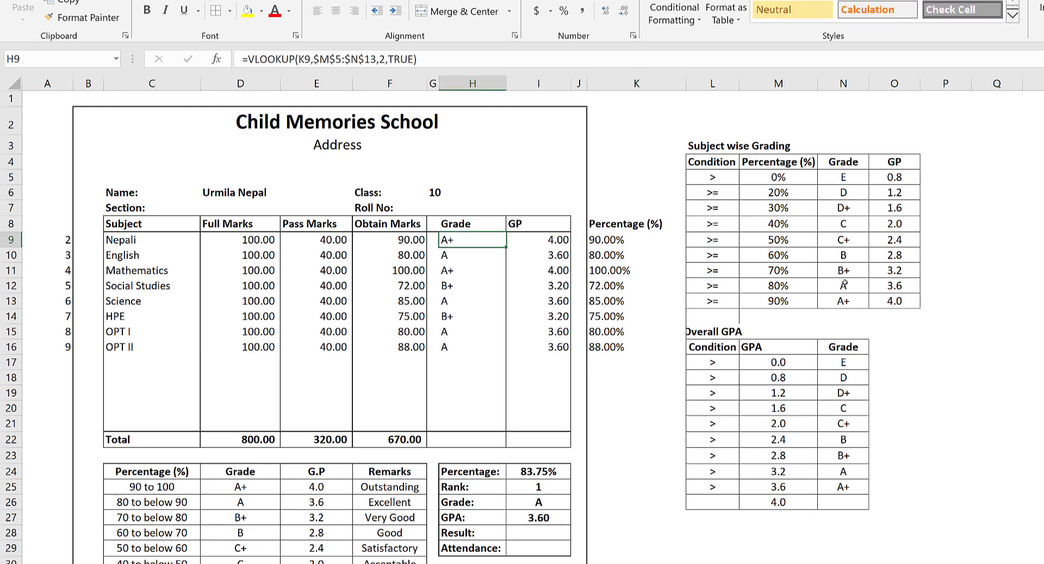
# Step: Wrap the Nepali grade VLOOKUP in H9 in an IF that returns "N" when K9 equals 0%
pyautogui.click(248, 59)
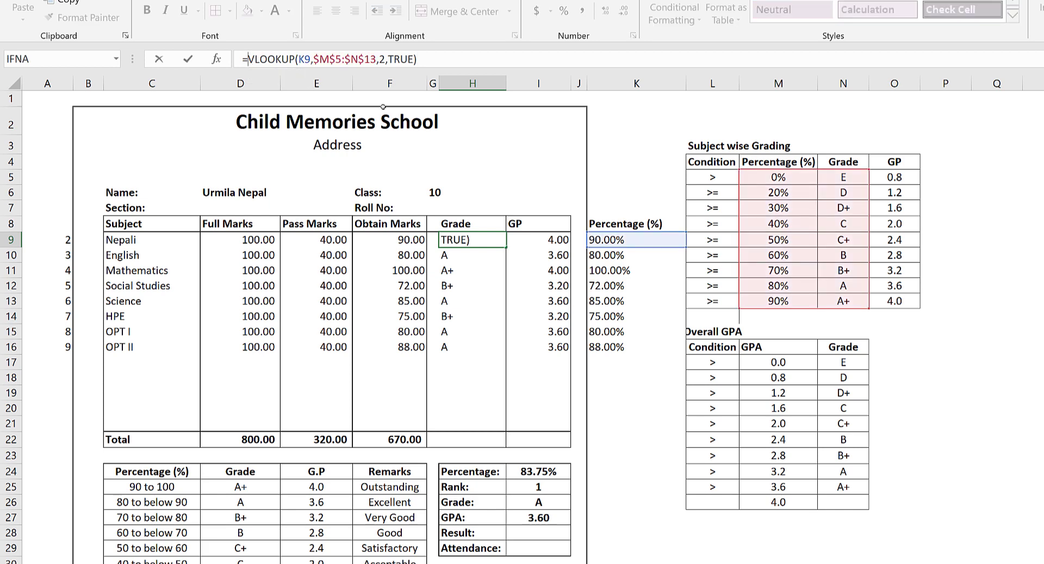
pyautogui.write('IF(')
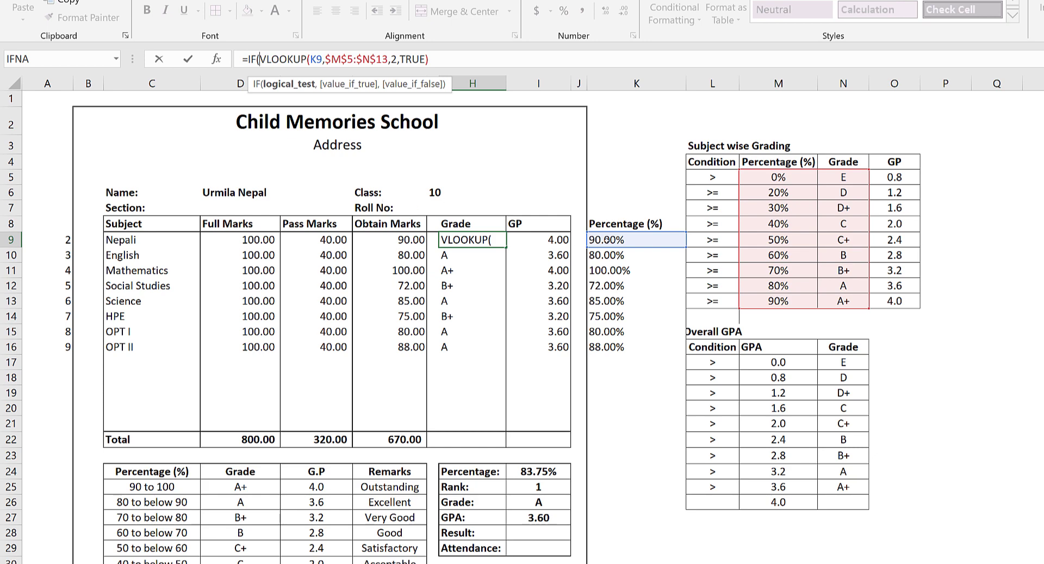
pyautogui.click(606, 239)
pyautogui.write('=')
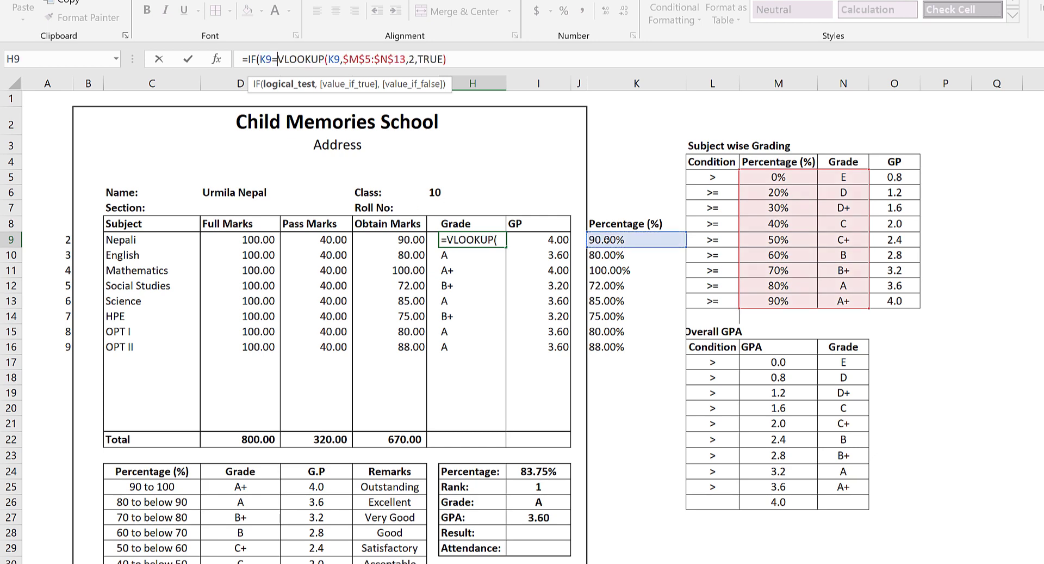
pyautogui.write('0')
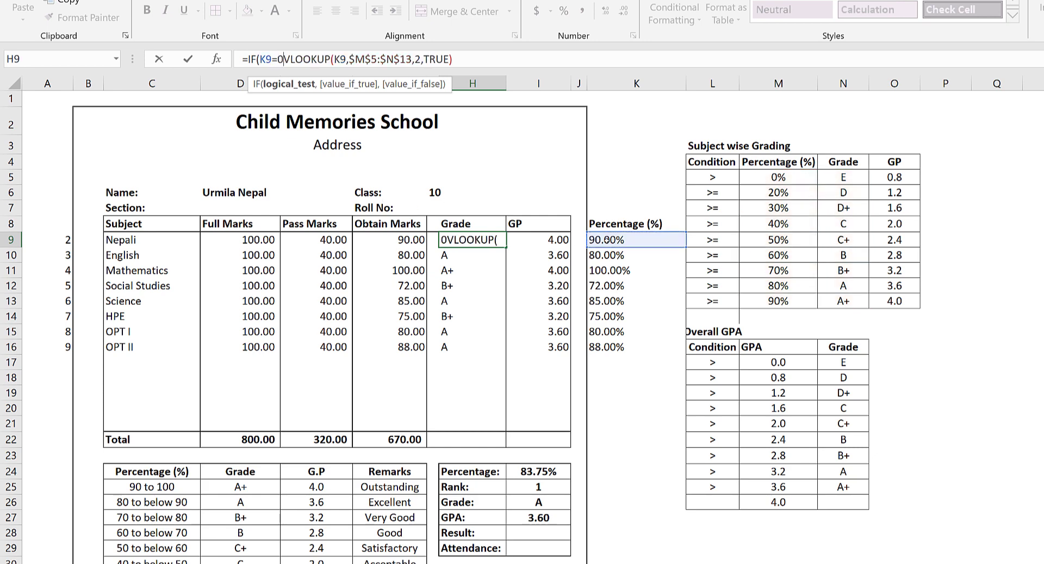
pyautogui.write('%')
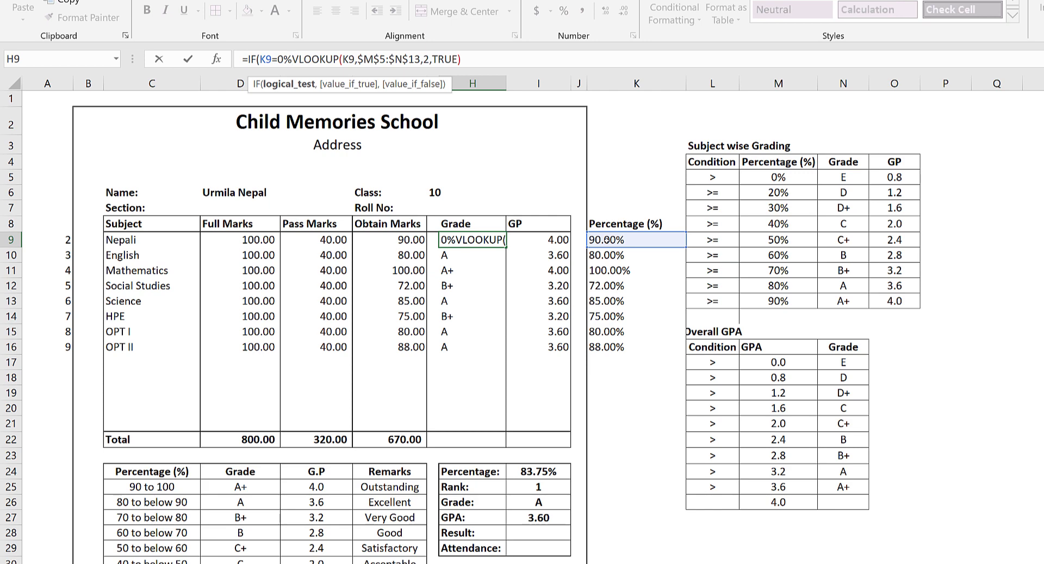
pyautogui.write(',')
pyautogui.write('"N"')
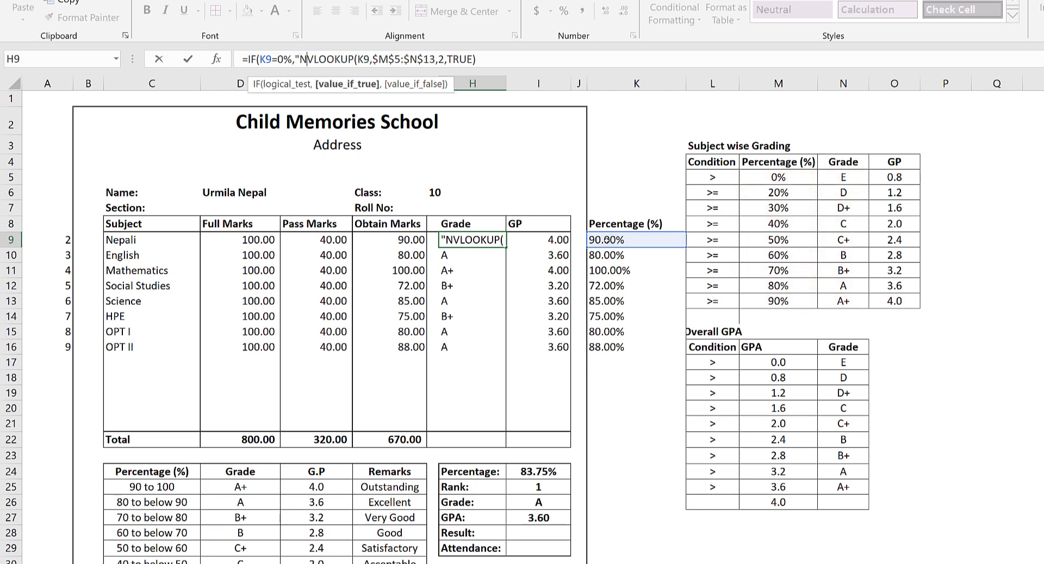
pyautogui.write(',')
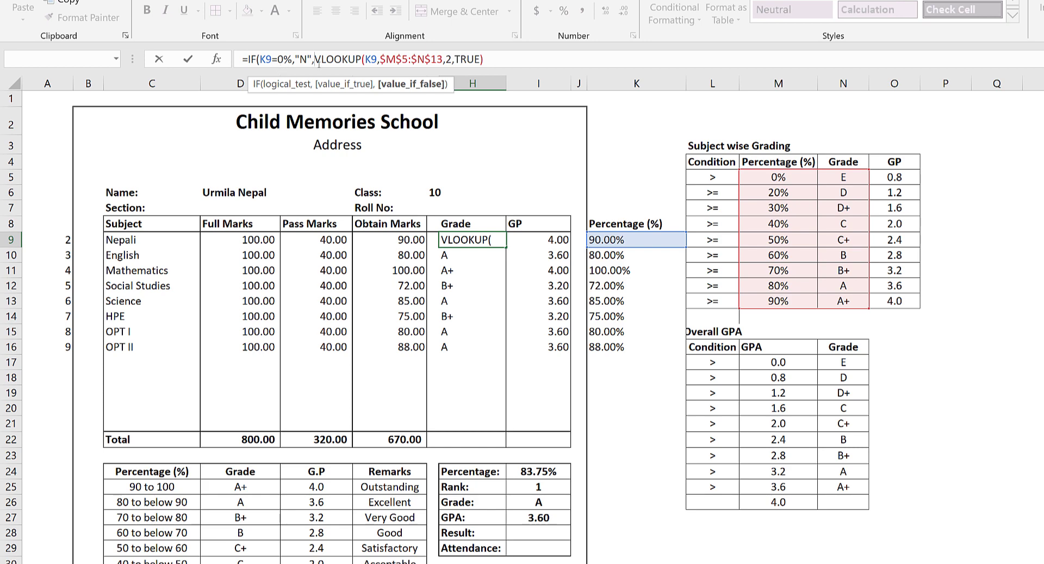
# Step: Close the IF in H9 and commit the formula =IF(K9=0%,"N",VLOOKUP(K9,$M$5:$N$13,2,TRUE))
pyautogui.click(500, 56)
pyautogui.hotkey('ctrl', 'Return')
pyautogui.press('Down')
pyautogui.press('Up')
pyautogui.press('Down')
pyautogui.press('Up')
pyautogui.click(500, 56)
pyautogui.press('Return')
pyautogui.press('Up')
pyautogui.click(501, 56)
pyautogui.press('Escape')
pyautogui.press('Escape')
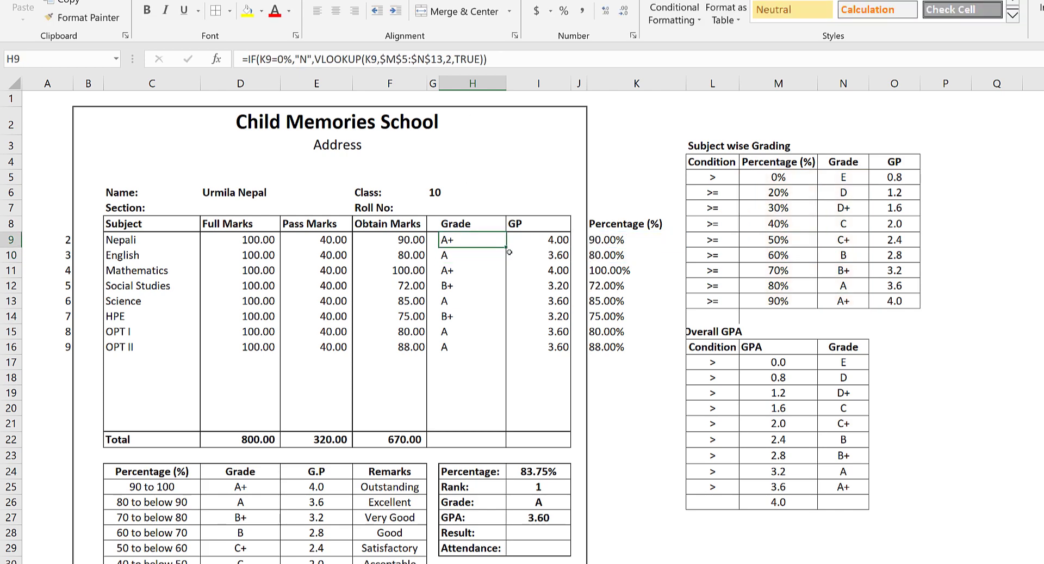
# Step: Fill the Nepali grade formula from H9 down to the OPT II row in H16
pyautogui.moveTo(506, 247); pyautogui.dragTo(506, 353)
pyautogui.click(465, 341)
pyautogui.click(465, 242)
# Step: Test the Nepali grade formula with 0% in K9, undo that entry, and check the copied formula in H16
pyautogui.click(607, 239)
pyautogui.write('0')
pyautogui.press('Return')
pyautogui.click(457, 242)
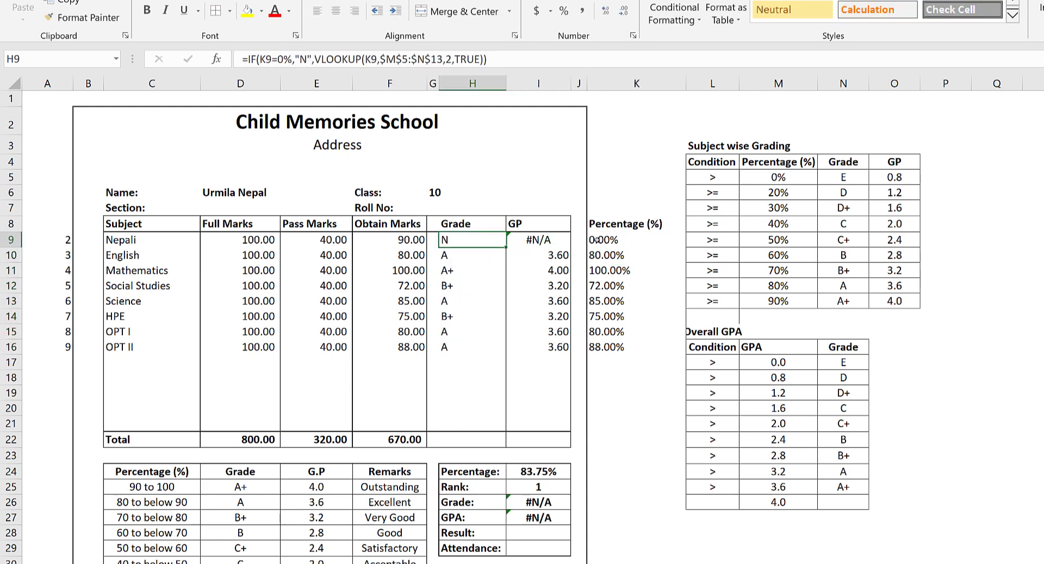
pyautogui.click(607, 239)
pyautogui.hotkey('ctrl', 'z')
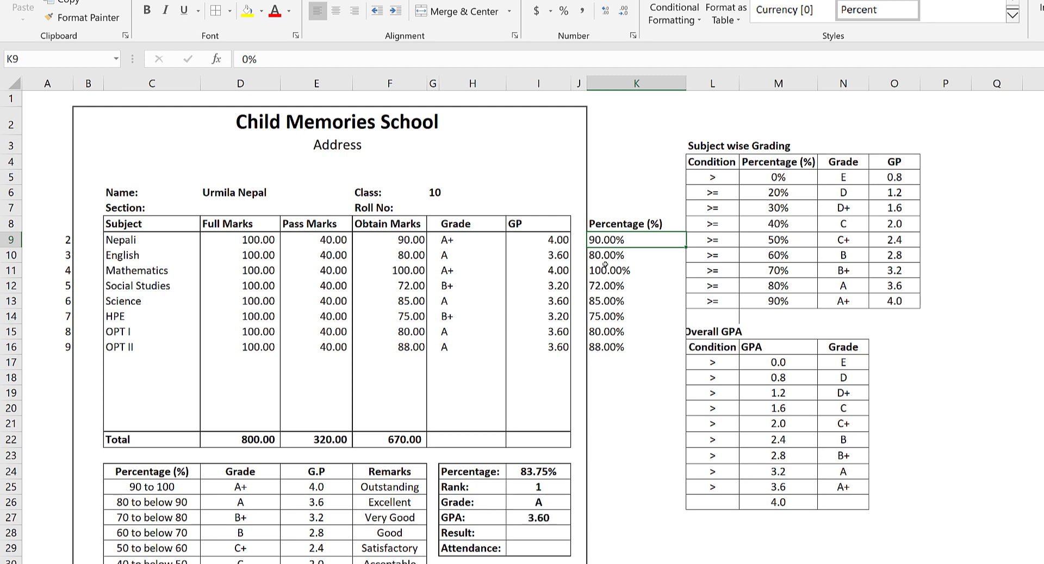
pyautogui.click(607, 268)
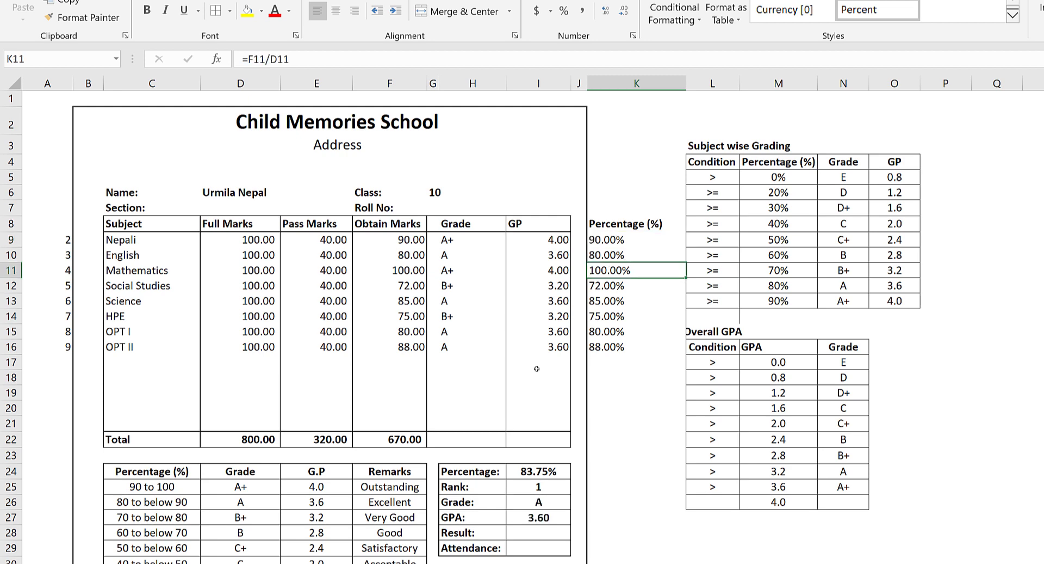
pyautogui.click(476, 344)
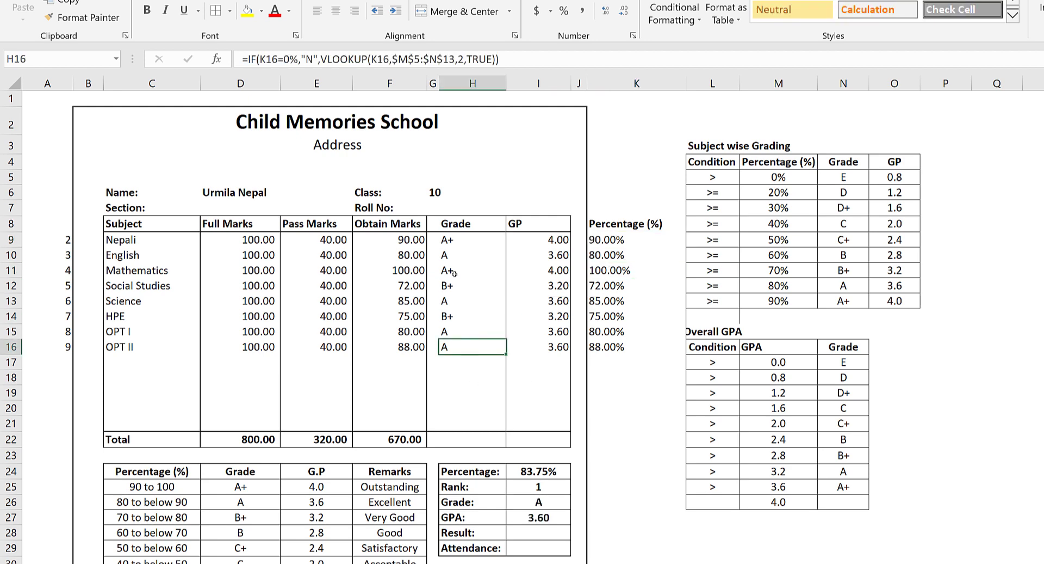
# Step: On the Students Marks sheet, set the Social Studies mark in F10 to 90 and the HPE mark in H10 to 95
pyautogui.click(245, 192)
pyautogui.hotkey('ctrl', 'pageup')
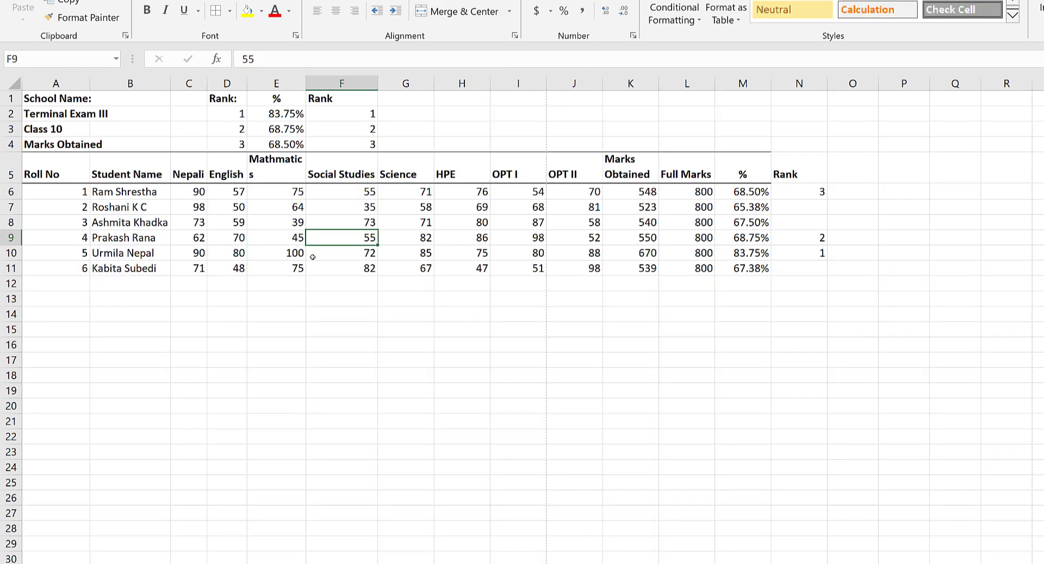
pyautogui.click(354, 253)
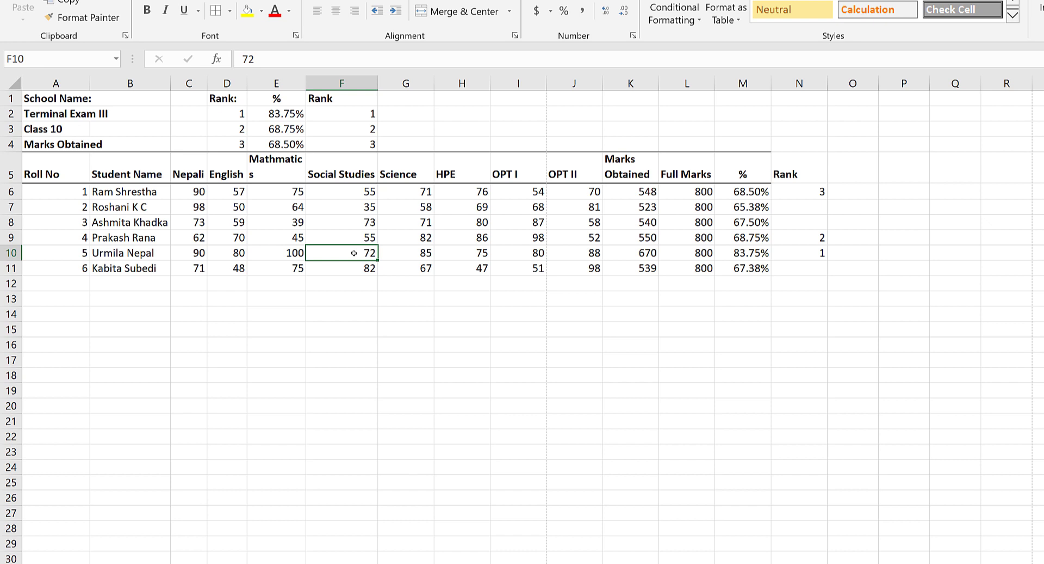
pyautogui.write('90')
pyautogui.press('Return')
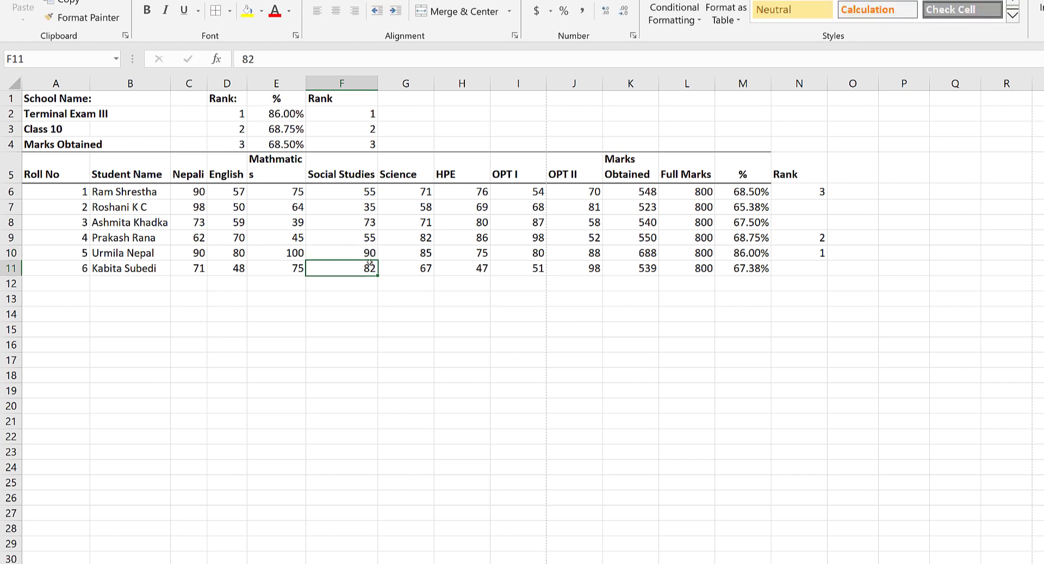
pyautogui.click(472, 252)
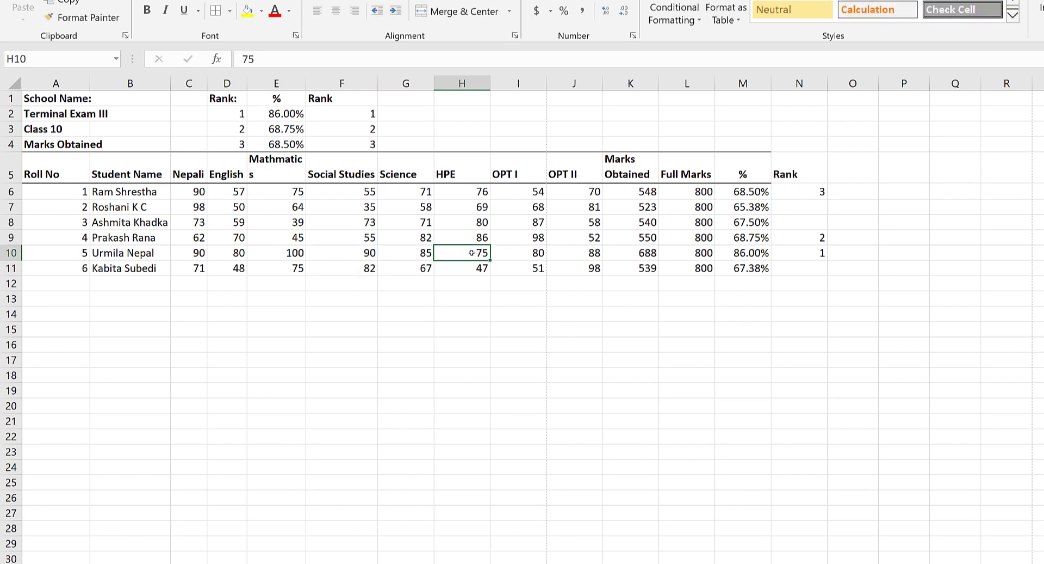
pyautogui.write('95')
pyautogui.press('Return')
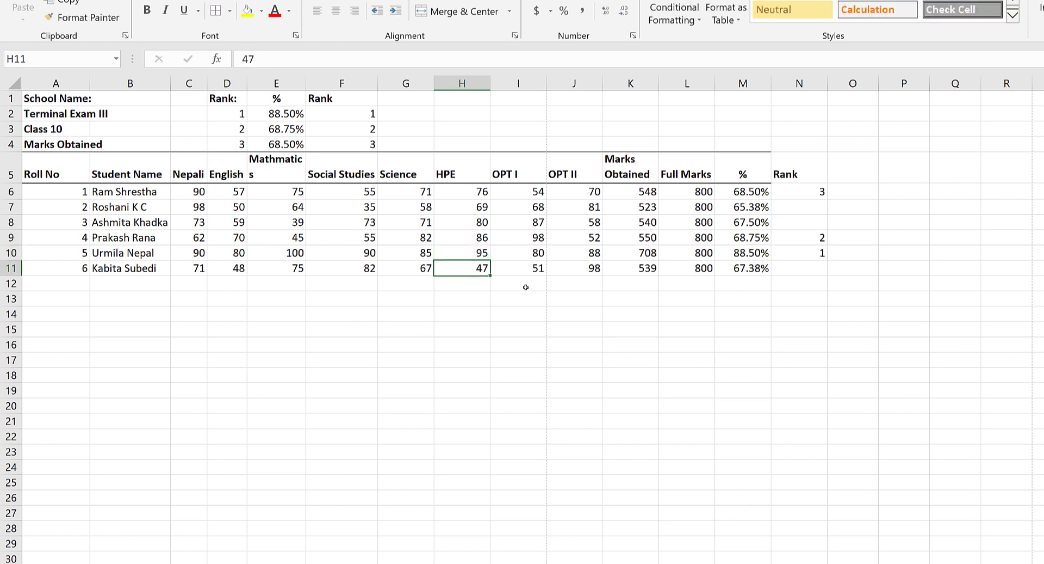
# Step: Check the row 10 percentage, and compare the Report Card GPA in I27 with the Overall GPA and Subject wise Grading tables
pyautogui.click(751, 253)
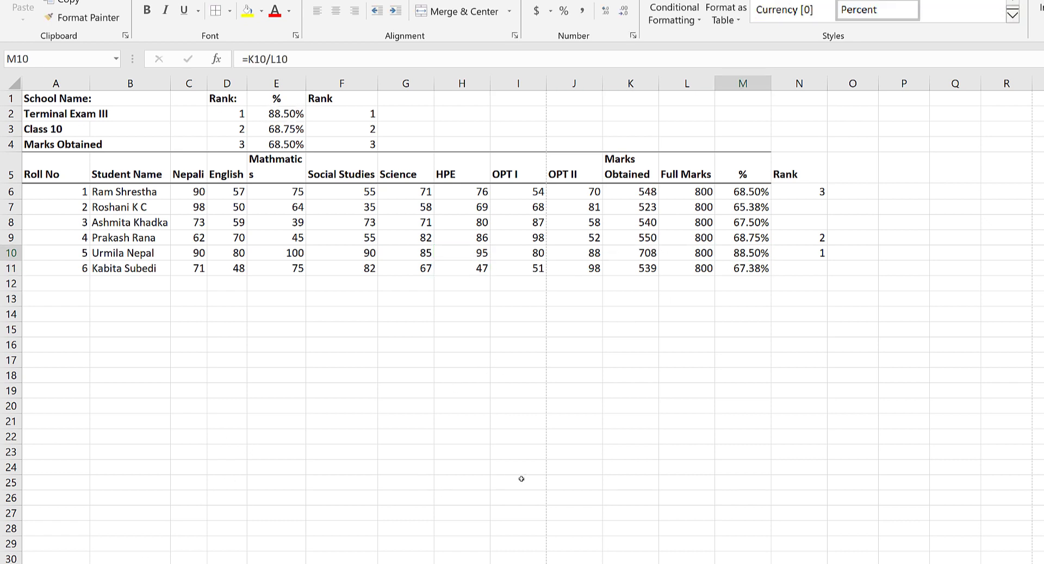
pyautogui.hotkey('ctrl', 'pagedown')
pyautogui.click(527, 517)
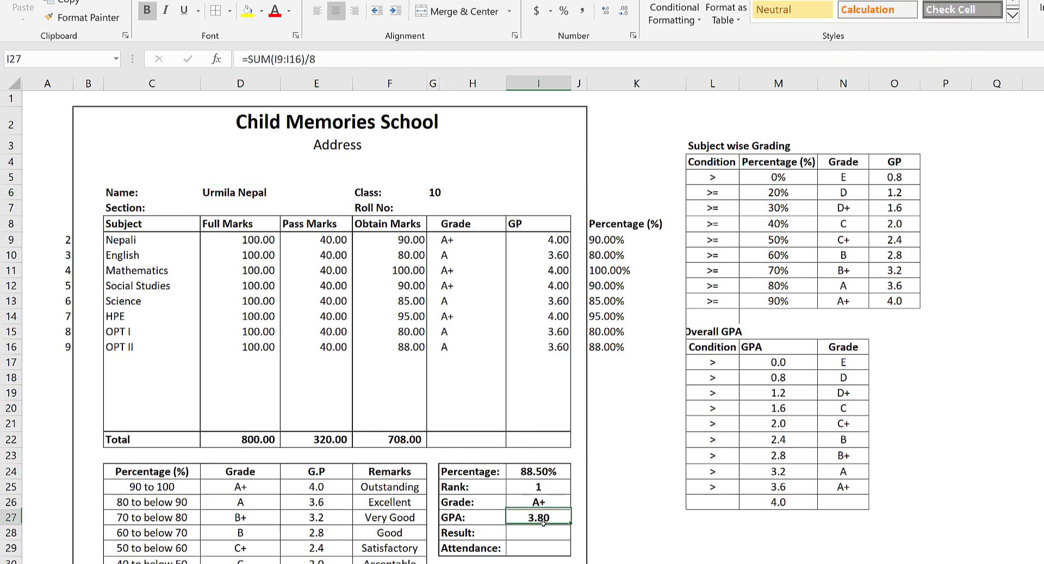
pyautogui.click(842, 487)
pyautogui.click(779, 487)
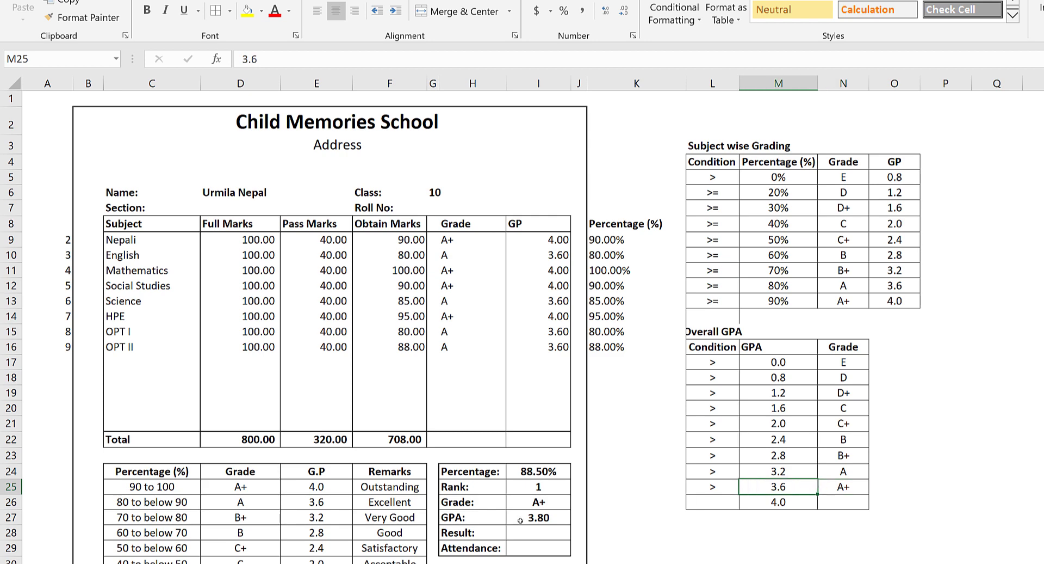
pyautogui.click(550, 521)
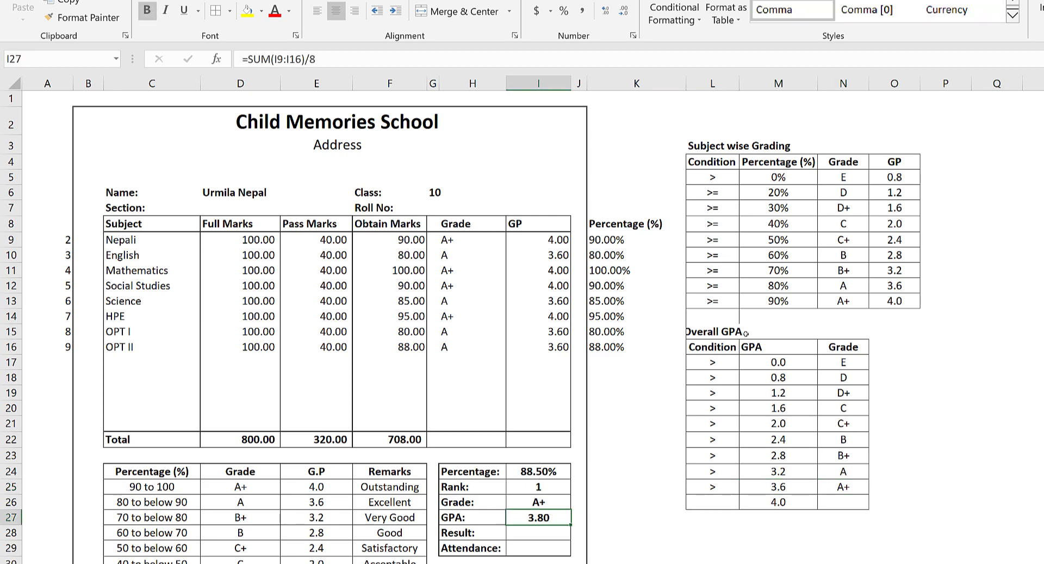
pyautogui.moveTo(713, 178); pyautogui.dragTo(888, 279)
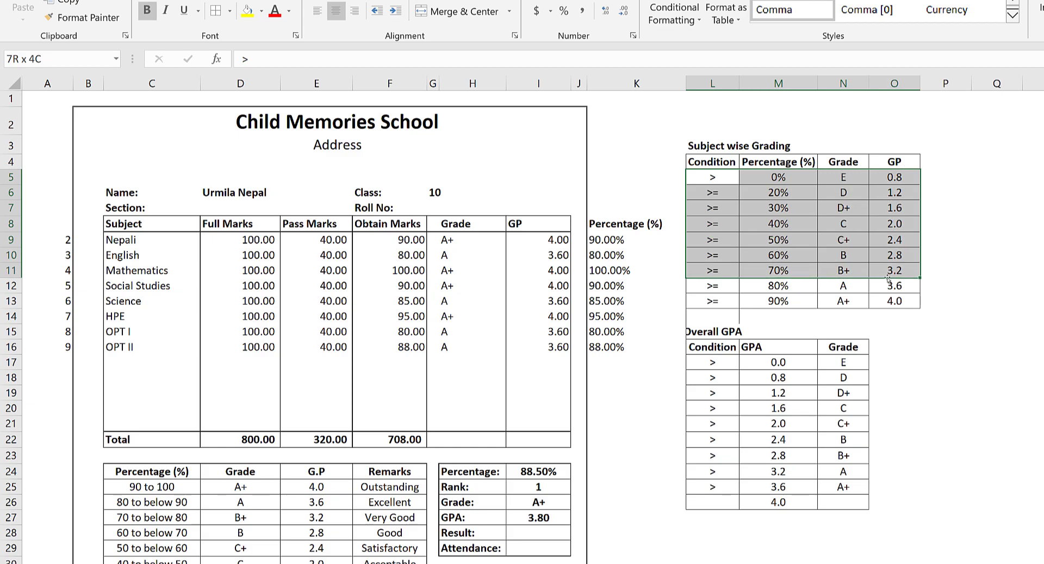
# Step: Switch the Report Card sheet to Page Break Preview
pyautogui.click(326, 335)
pyautogui.scroll(-1, 310, 377)
pyautogui.scroll(1, 312, 377)
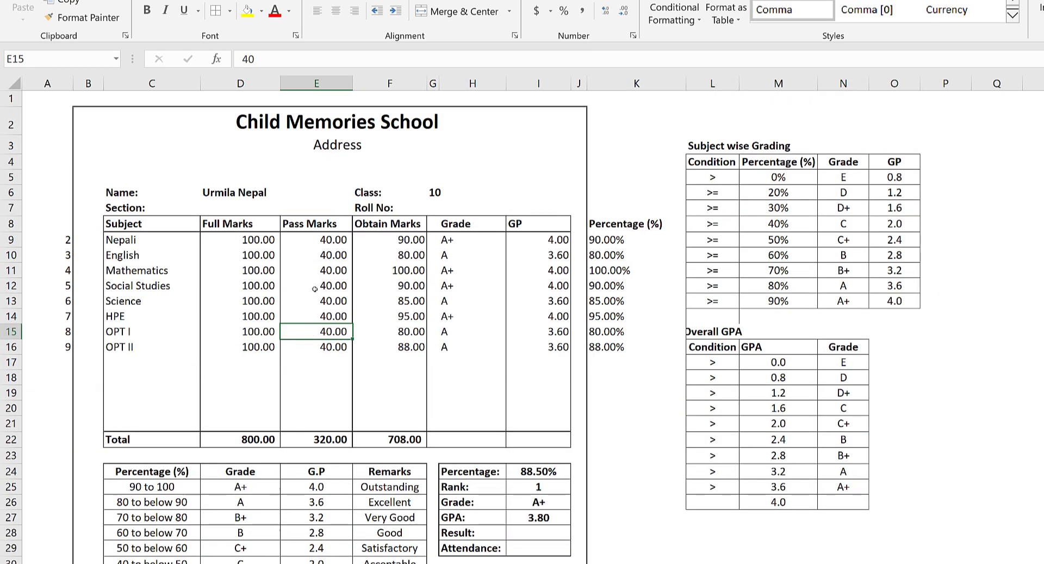
pyautogui.scroll(-2, 319, 349)
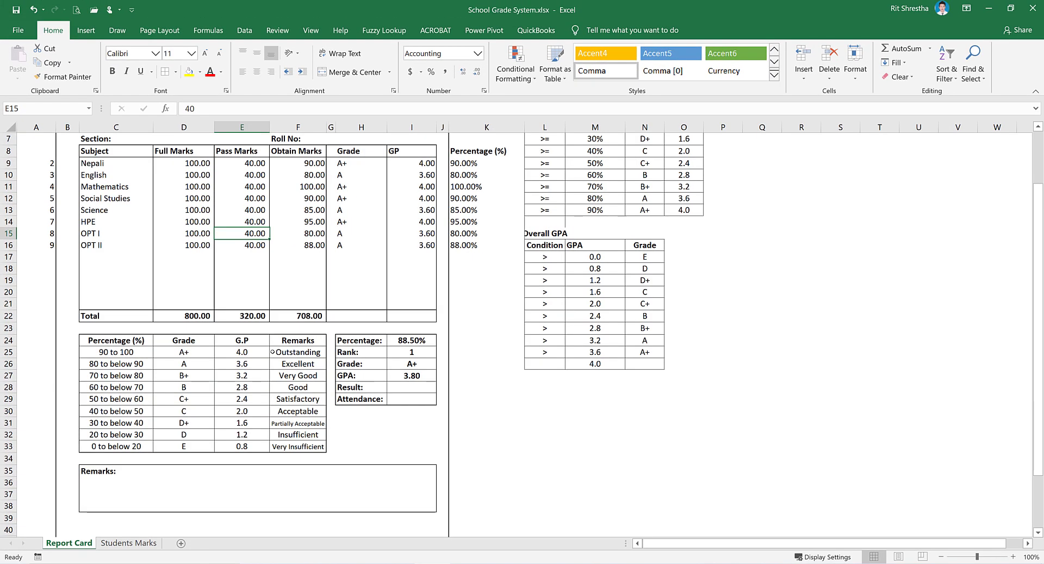
pyautogui.scroll(1, 319, 350)
pyautogui.scroll(1, 303, 324)
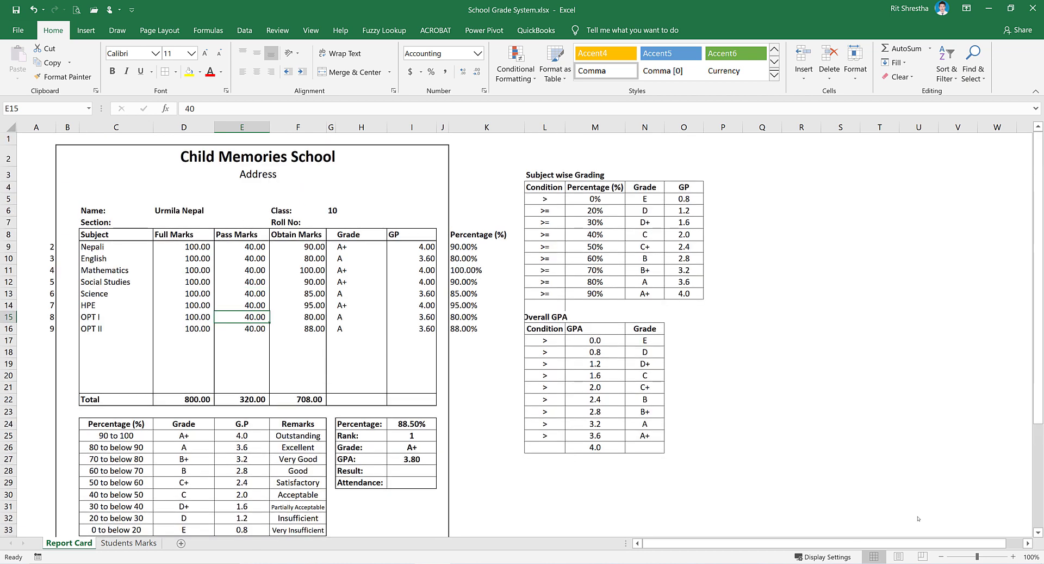
pyautogui.click(926, 556)
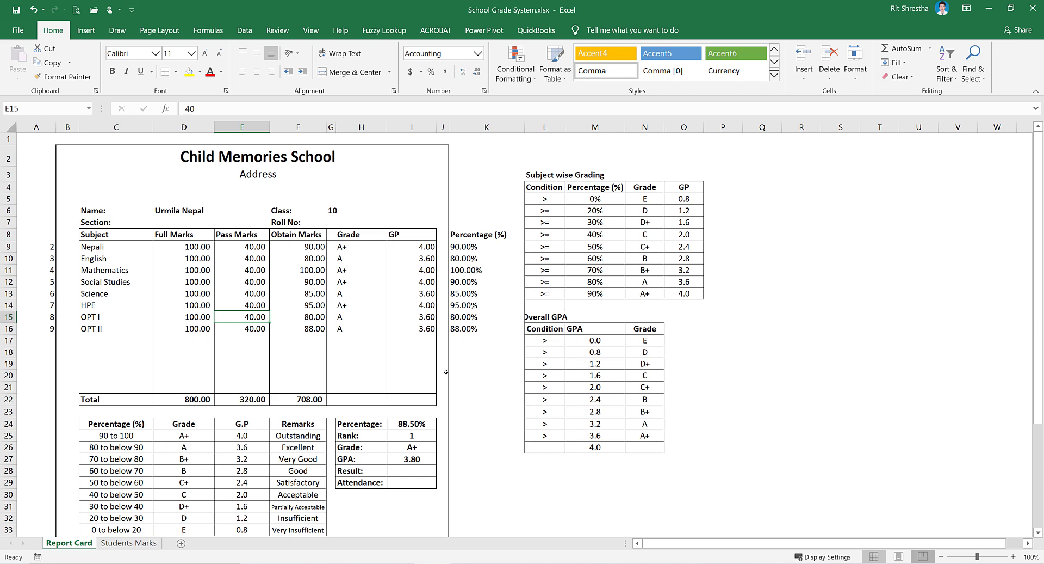